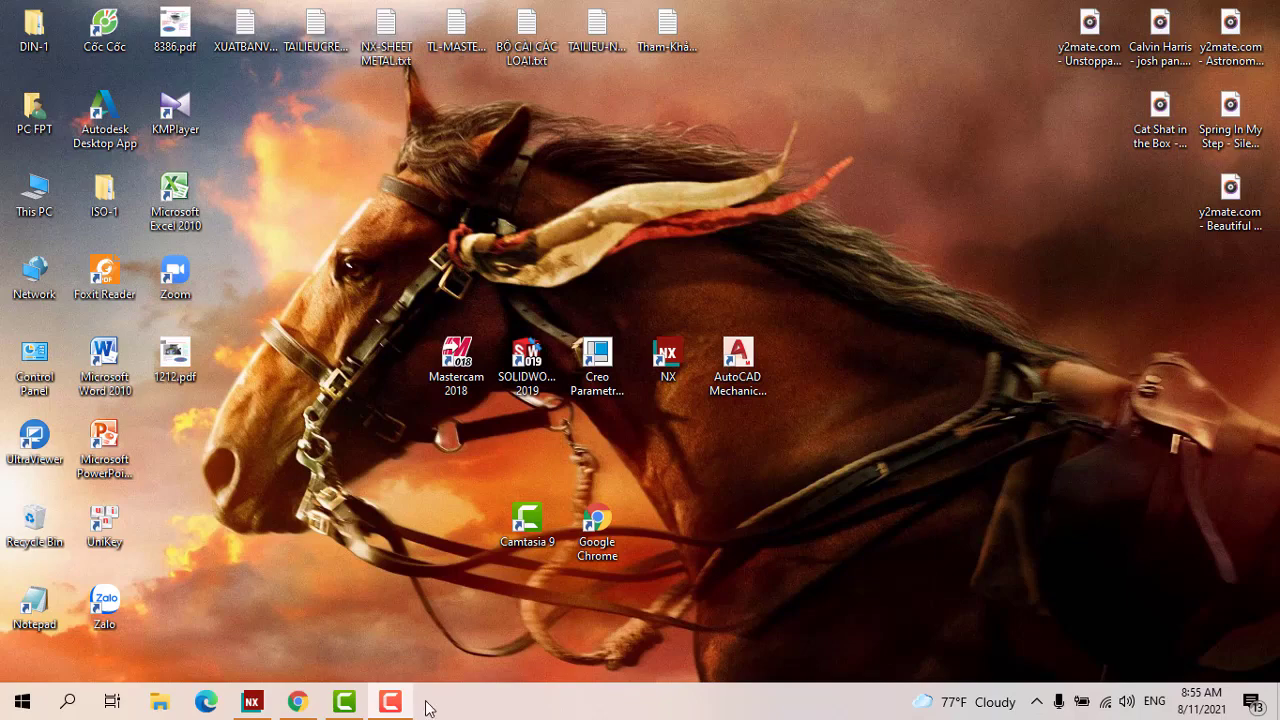
# Start the screen recording, hide the recorder, and bring NX with model1.prt to the front
pyautogui.click(390, 701)
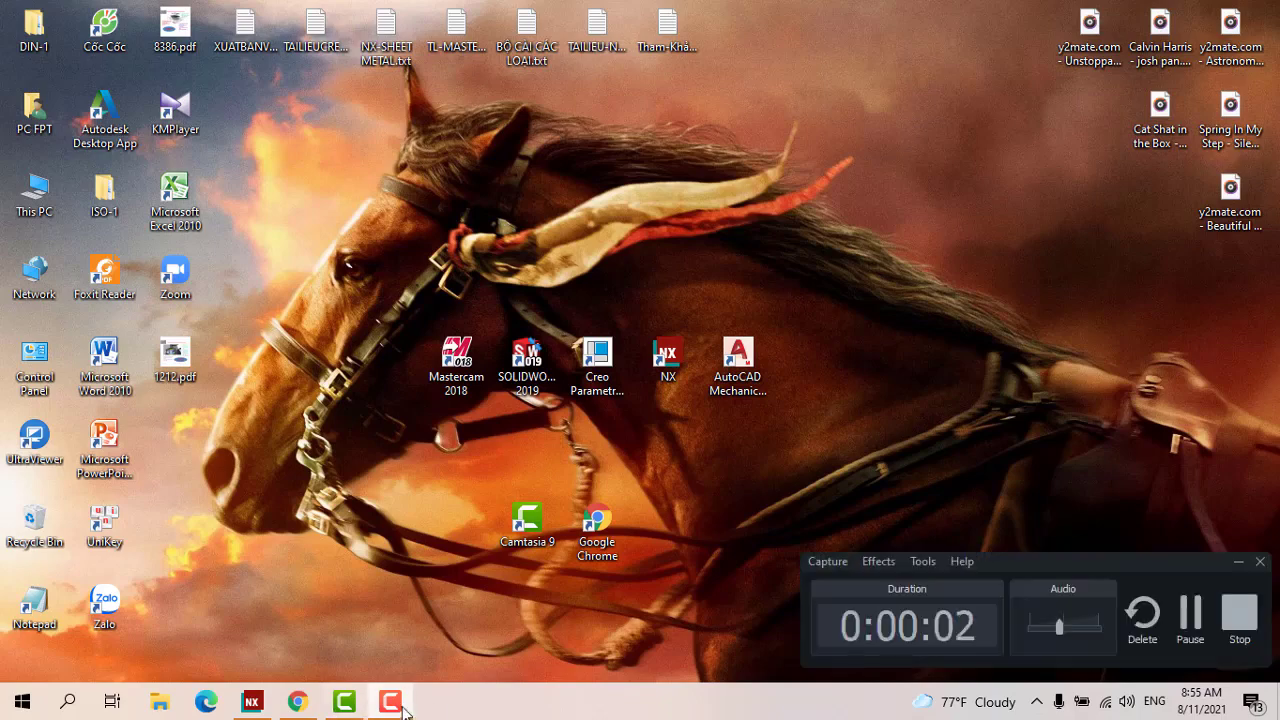
pyautogui.click(395, 708)
pyautogui.click(297, 701)
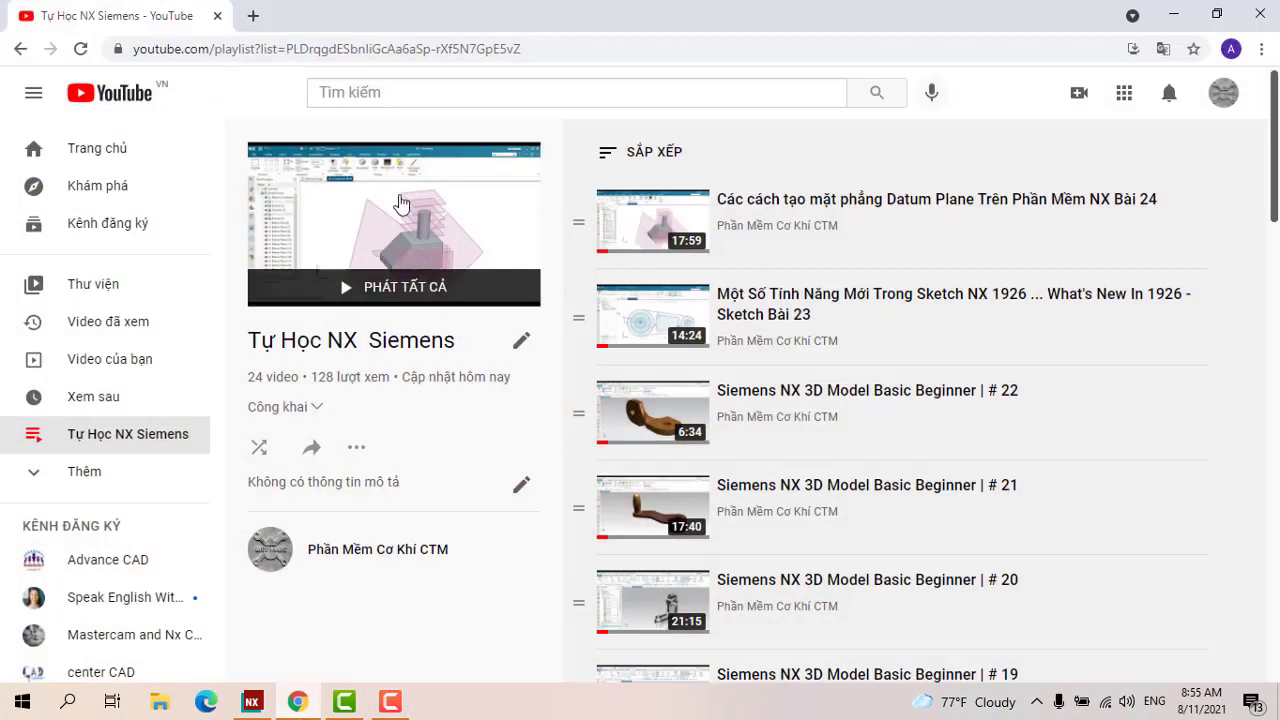
pyautogui.click(252, 701)
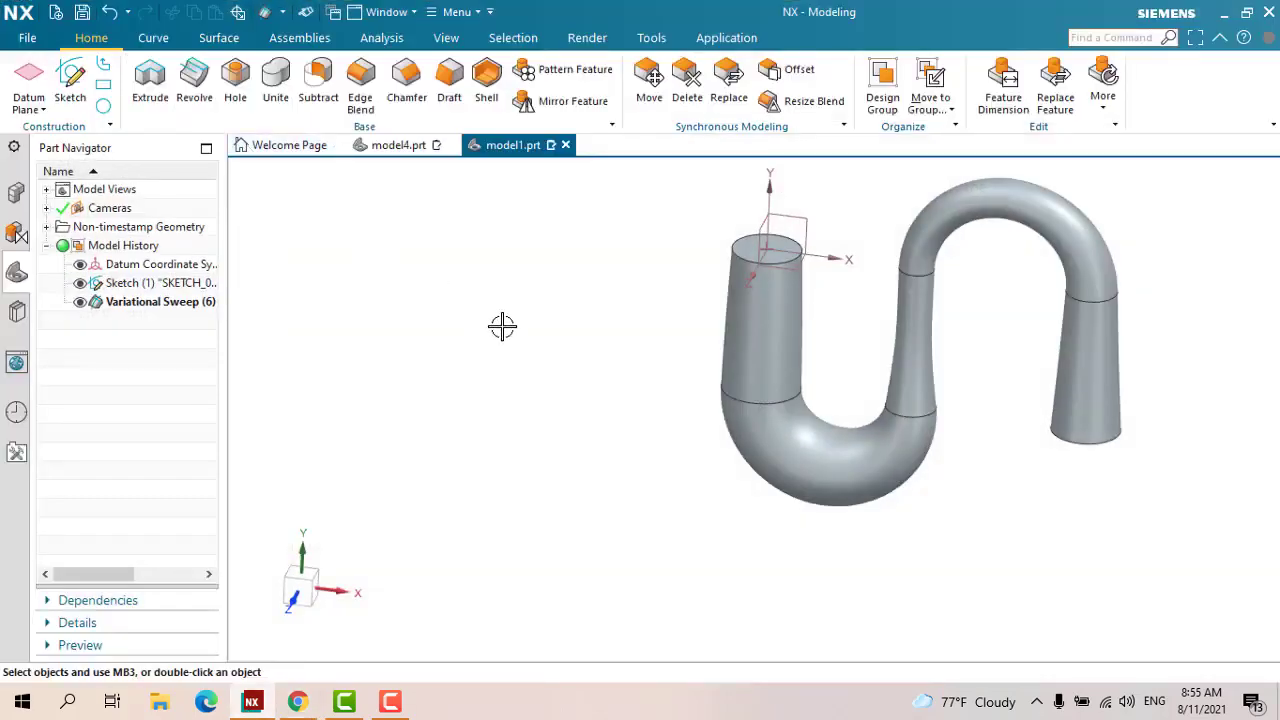
# Switch to model4.prt and briefly orbit the threaded cylinder
pyautogui.click(398, 145)
pyautogui.moveTo(560, 323)
pyautogui.mouseDown(button='middle')
pyautogui.moveTo(743, 443)
pyautogui.moveTo(670, 405)
pyautogui.moveTo(660, 351)
pyautogui.mouseUp(button='middle')
pyautogui.scroll(2, 668, 398)
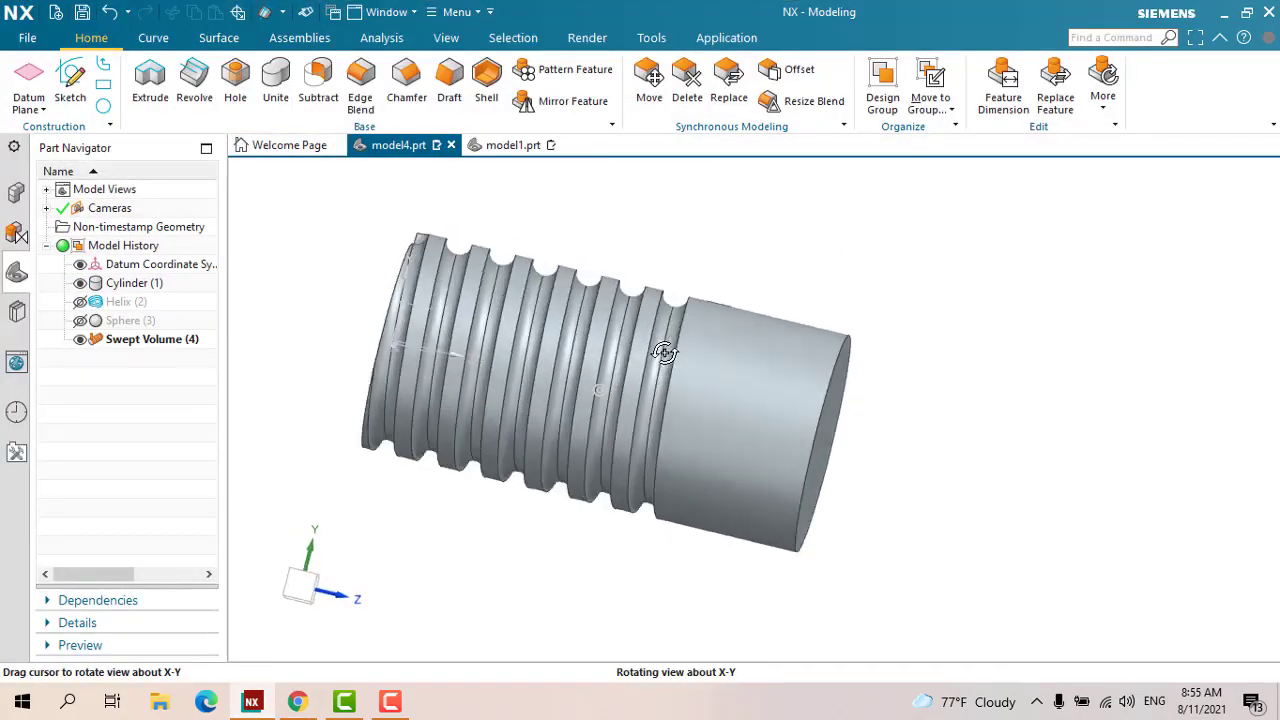
# On model1.prt, browse the Insert > Sweep menu commands without choosing any
pyautogui.click(503, 147)
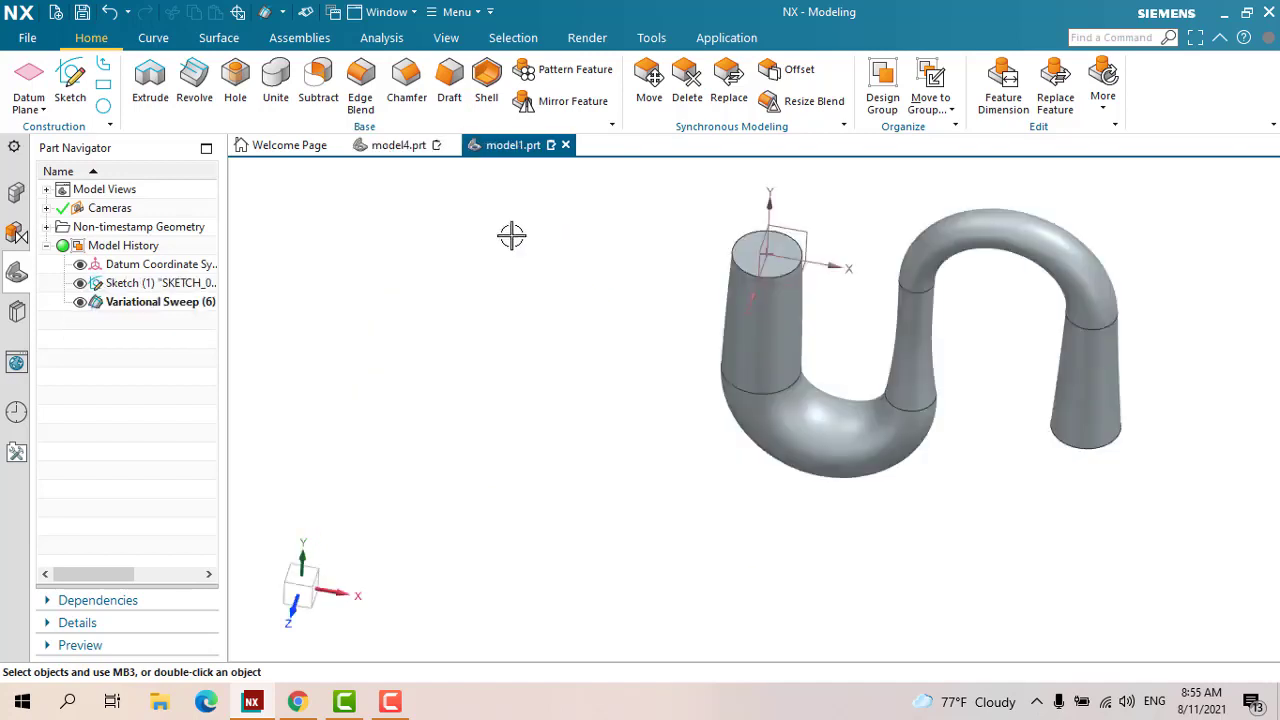
pyautogui.click(458, 12)
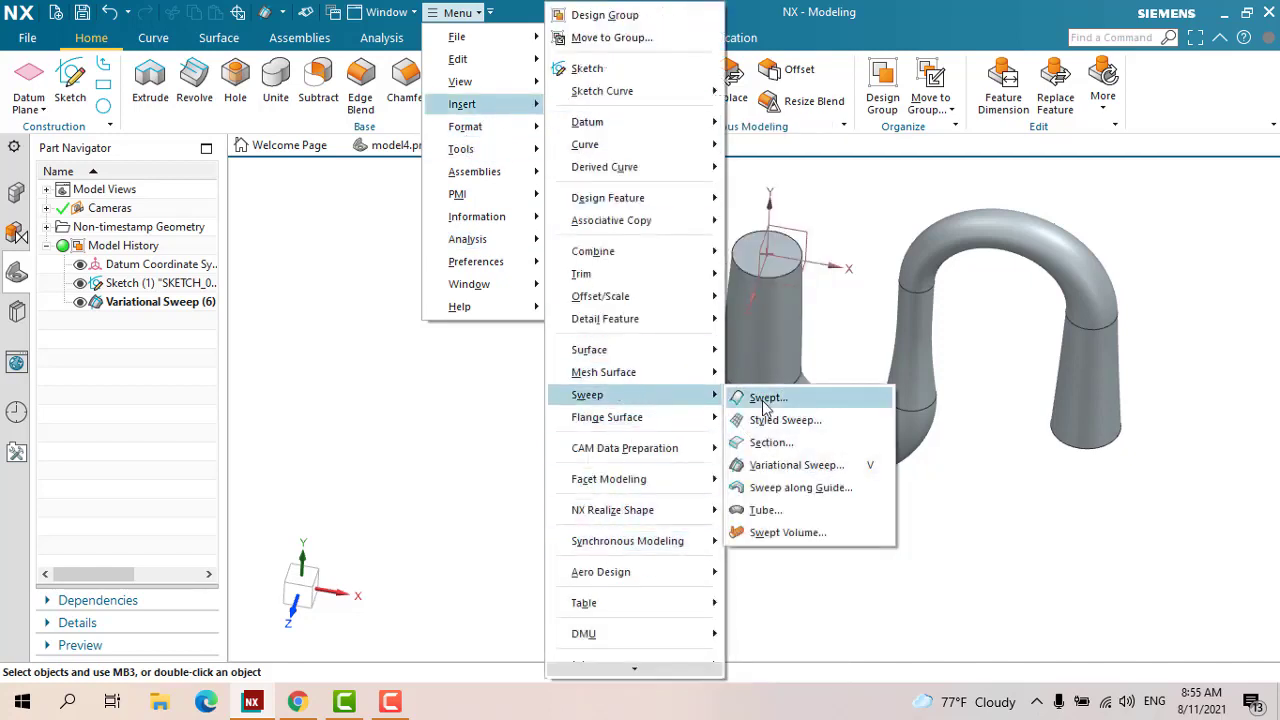
pyautogui.moveTo(587, 394)
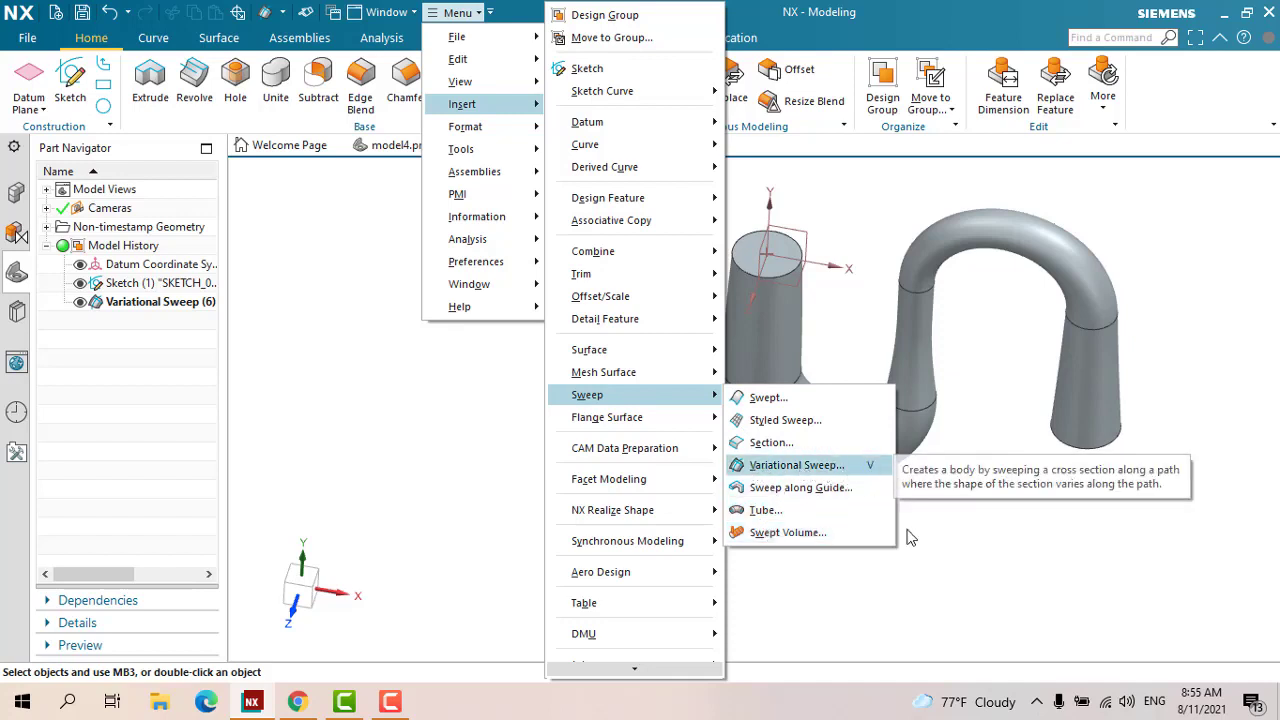
pyautogui.click(903, 580)
pyautogui.moveTo(640, 311); pyautogui.dragTo(640, 306, button='middle')
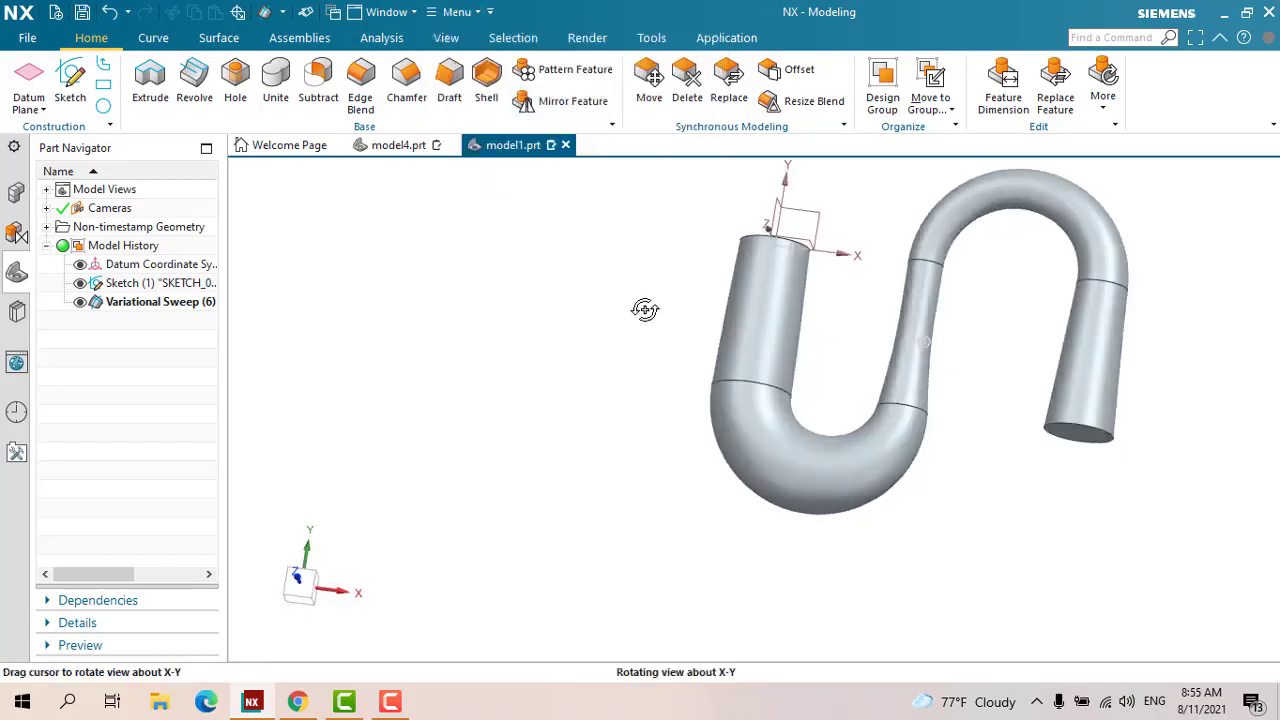
# Back on model4.prt, orbit the cylinder to inspect its helical groove and slotted end
pyautogui.click(420, 146)
pyautogui.moveTo(591, 417)
pyautogui.mouseDown(button='middle')
pyautogui.moveTo(650, 435)
pyautogui.moveTo(623, 406)
pyautogui.moveTo(603, 337)
pyautogui.mouseUp(button='middle')
pyautogui.scroll(3, 623, 406)
pyautogui.scroll(-2, 616, 392)
pyautogui.moveTo(616, 390)
pyautogui.mouseDown(button='middle')
pyautogui.moveTo(679, 358)
pyautogui.moveTo(520, 353)
pyautogui.mouseUp(button='middle')
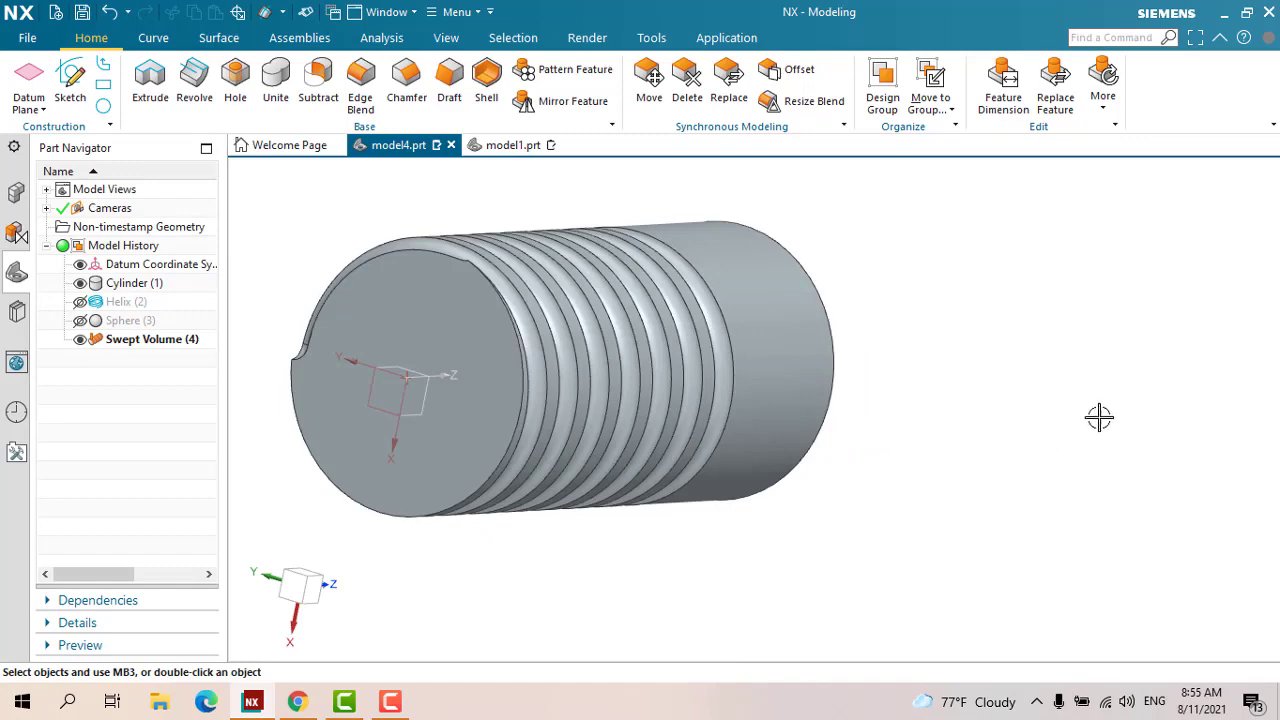
pyautogui.moveTo(520, 508); pyautogui.dragTo(395, 468, button='middle')
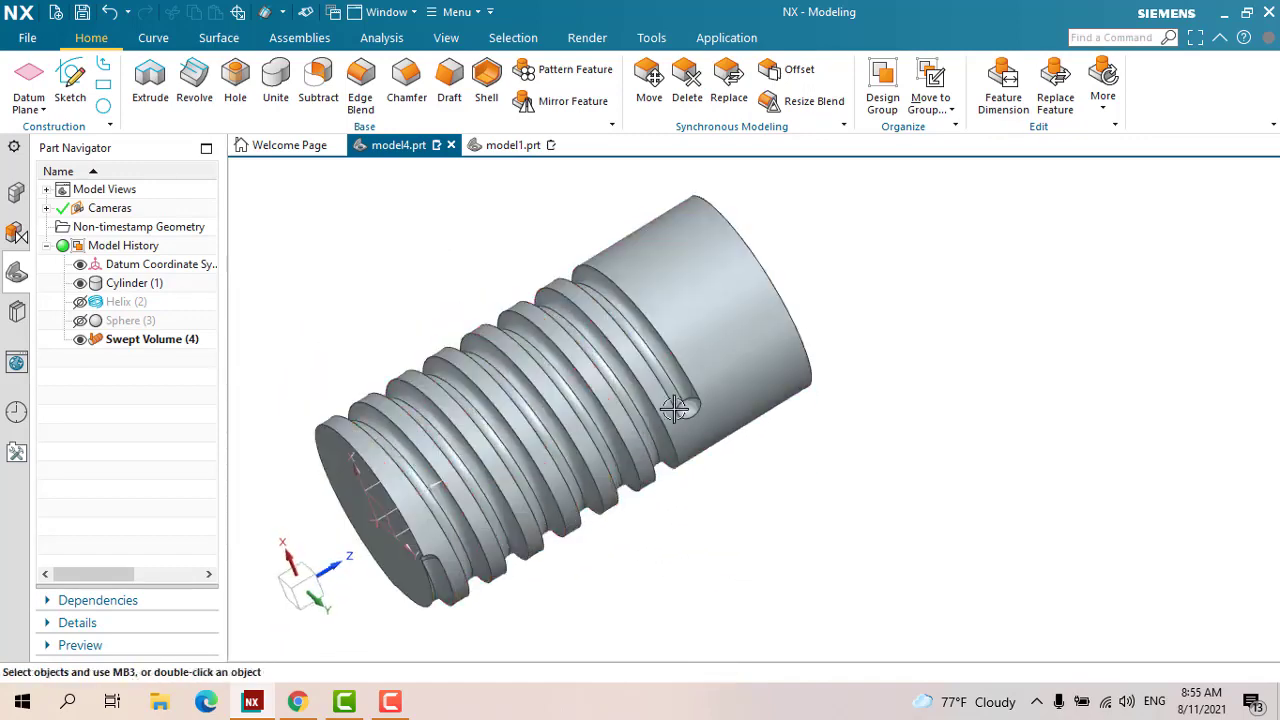
pyautogui.moveTo(365, 344); pyautogui.dragTo(416, 266, button='middle')
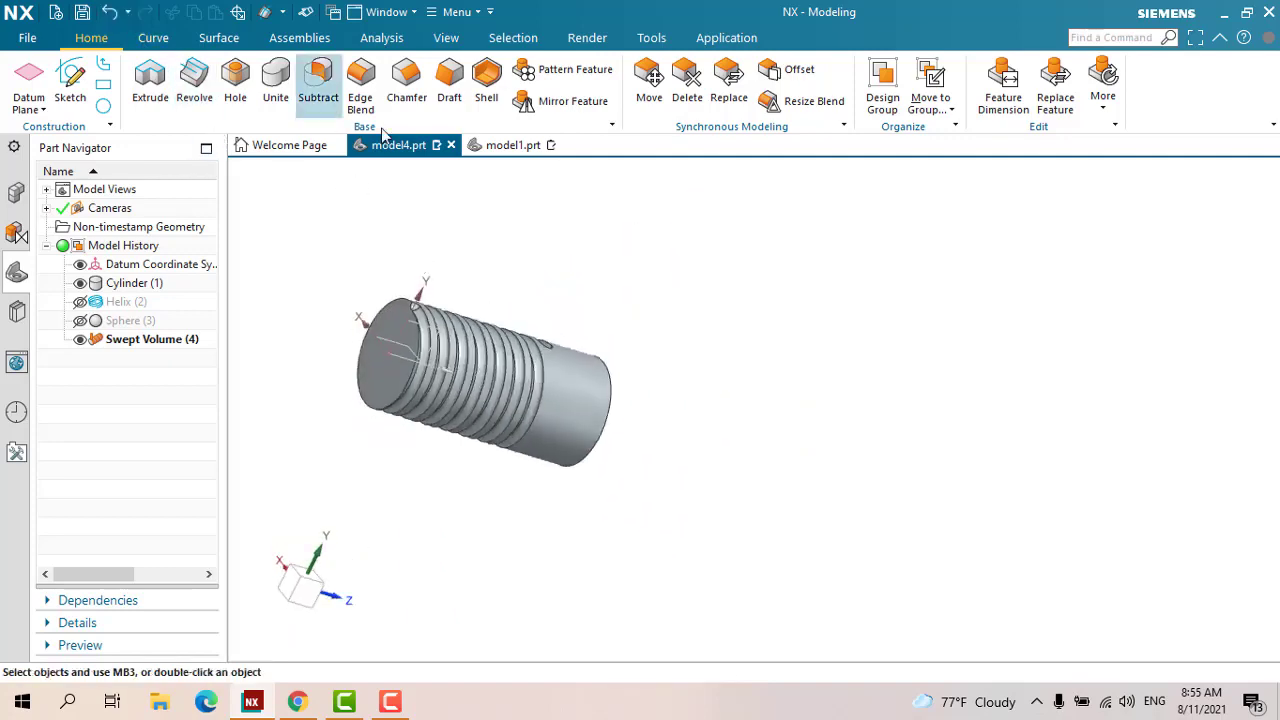
pyautogui.moveTo(450, 390)
pyautogui.mouseDown(button='middle')
pyautogui.moveTo(354, 357)
pyautogui.moveTo(390, 398)
pyautogui.moveTo(349, 437)
pyautogui.moveTo(400, 277)
pyautogui.moveTo(363, 359)
pyautogui.mouseUp(button='middle')
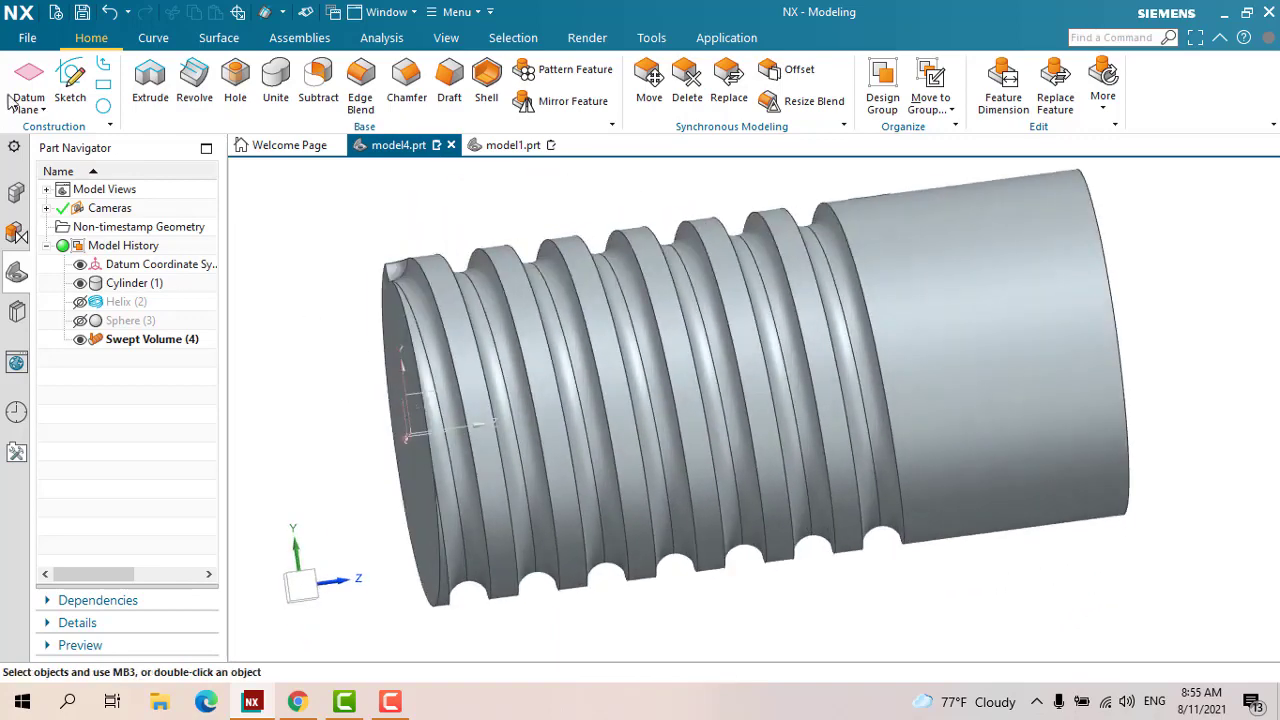
# Create a new Model part named model2.prt, then cancel the Create Sketch dialog
pyautogui.click(27, 37)
pyautogui.click(27, 37)
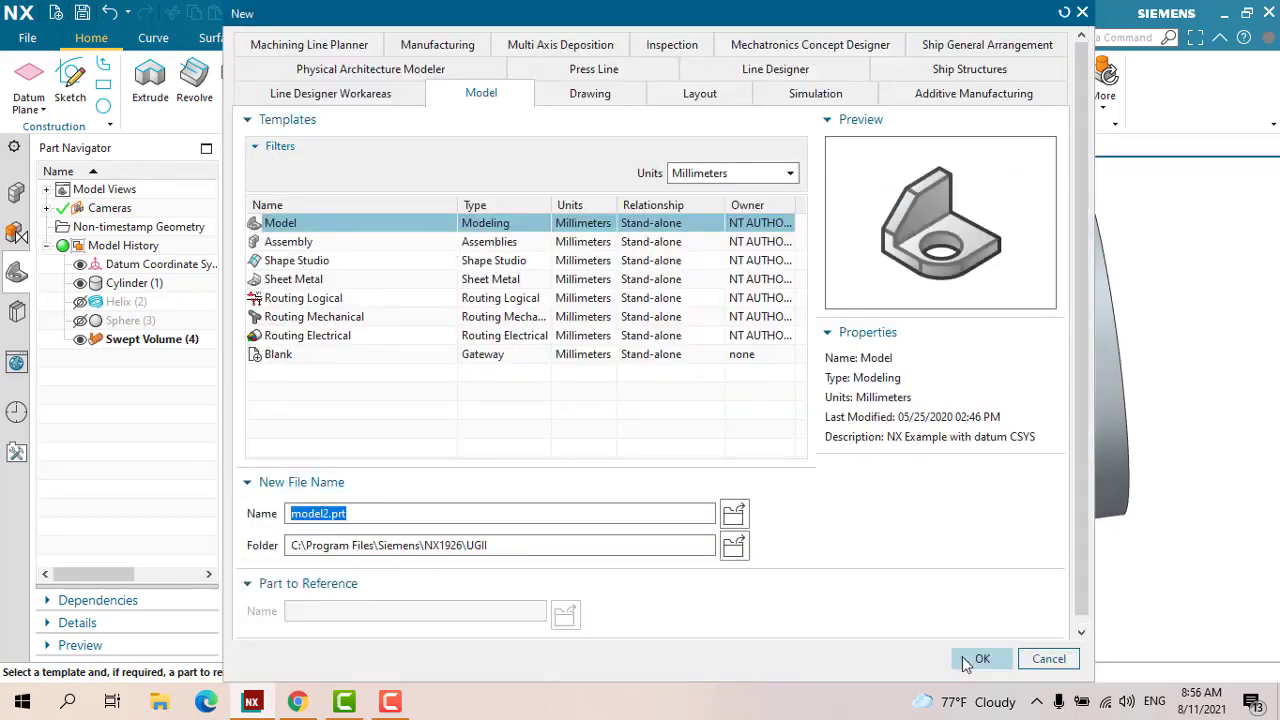
pyautogui.click(975, 658)
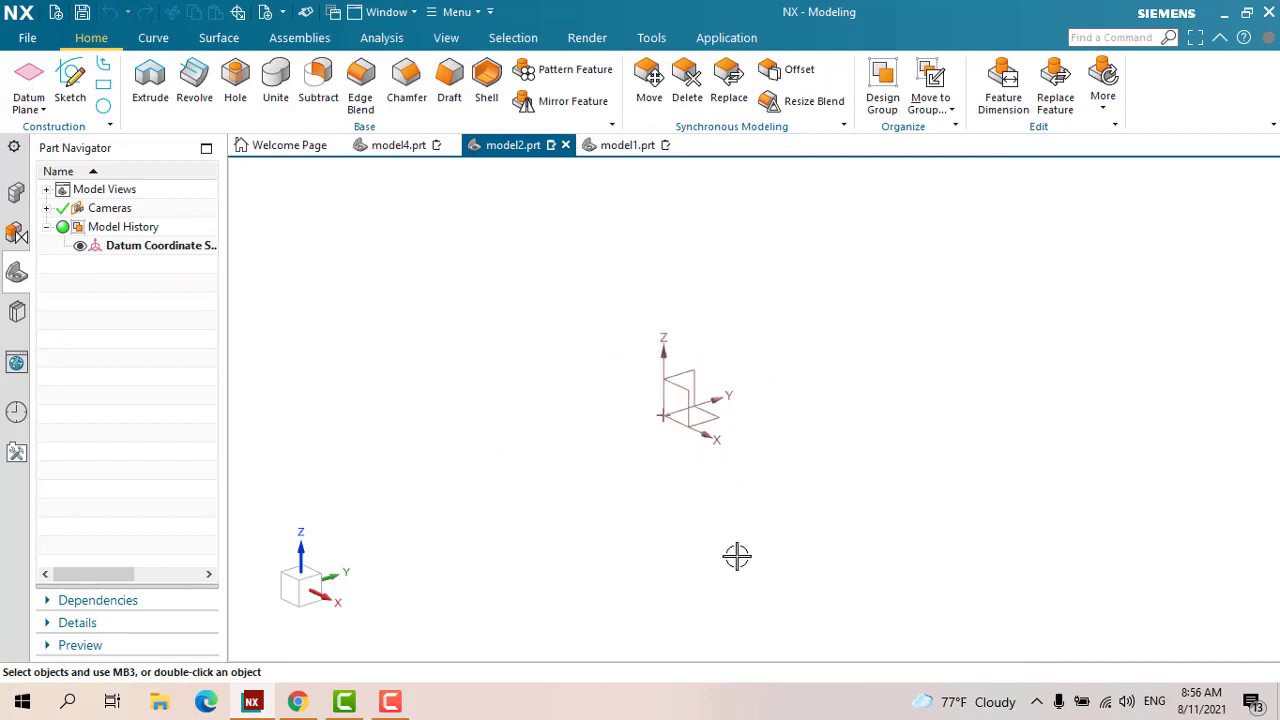
pyautogui.click(68, 92)
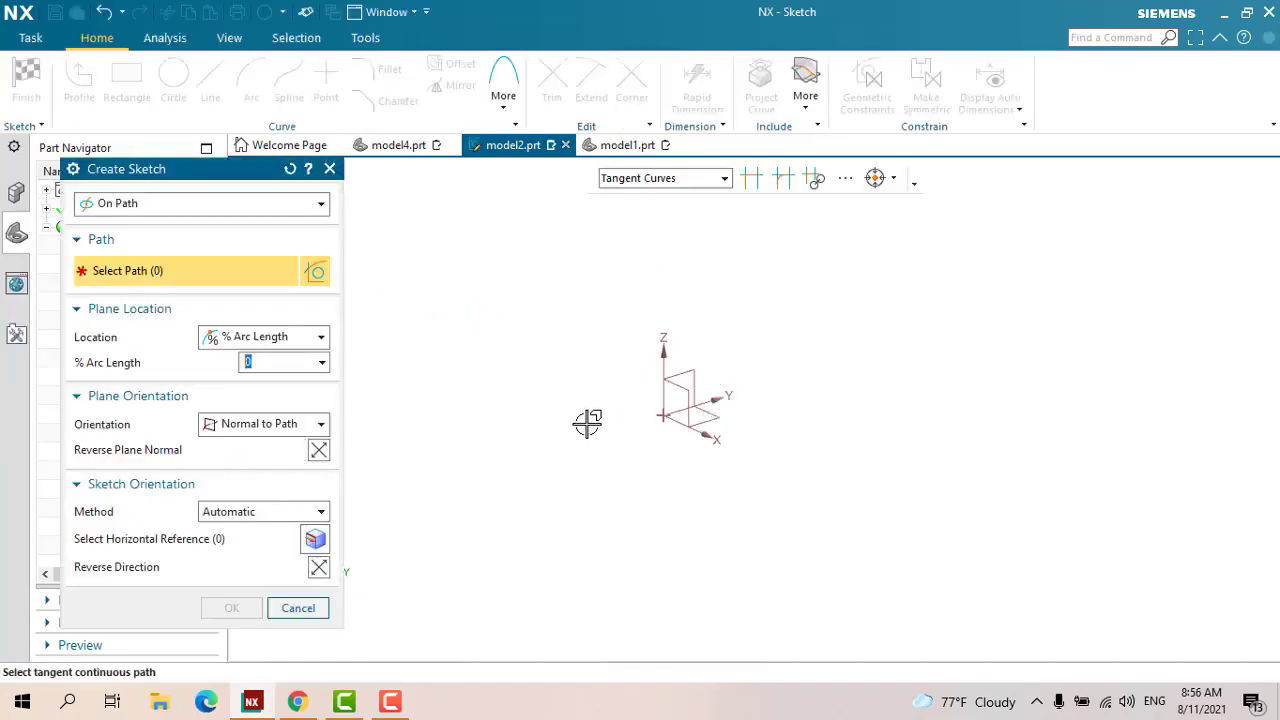
pyautogui.click(330, 169)
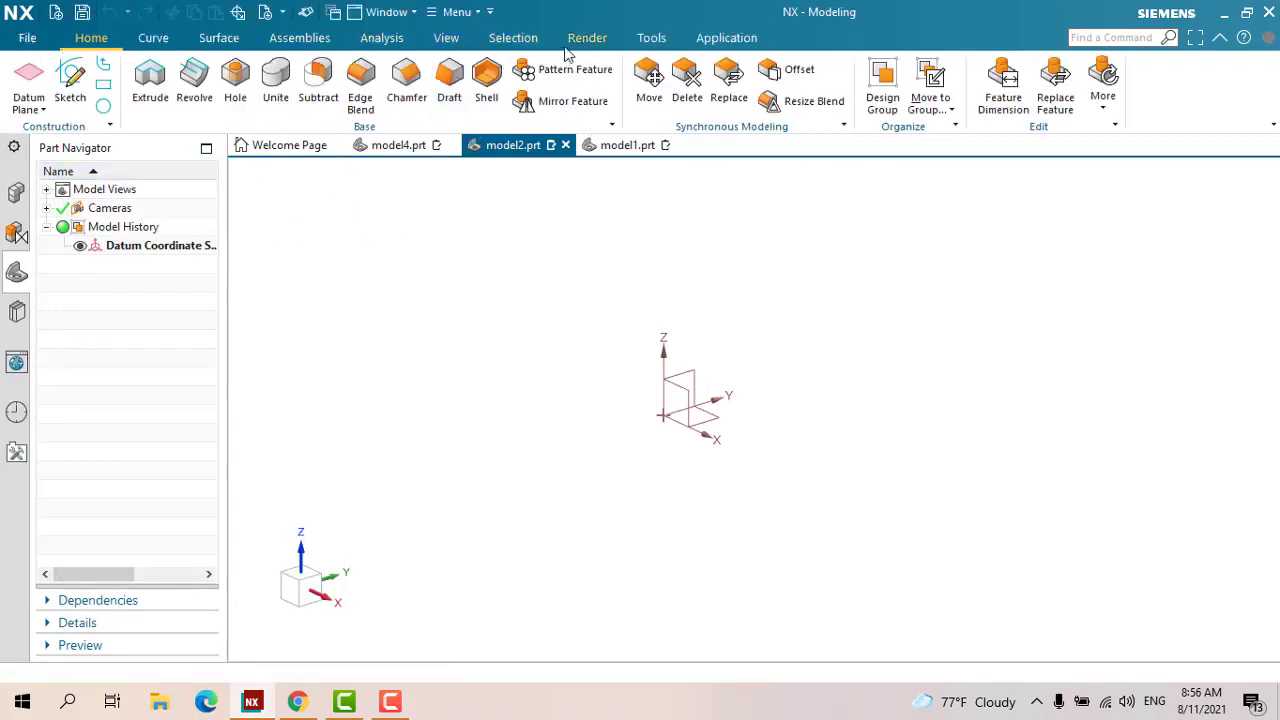
# Insert a Cylinder with 30 mm diameter and 100 mm height, viewed diagonally
pyautogui.click(492, 13)
pyautogui.moveTo(462, 104)
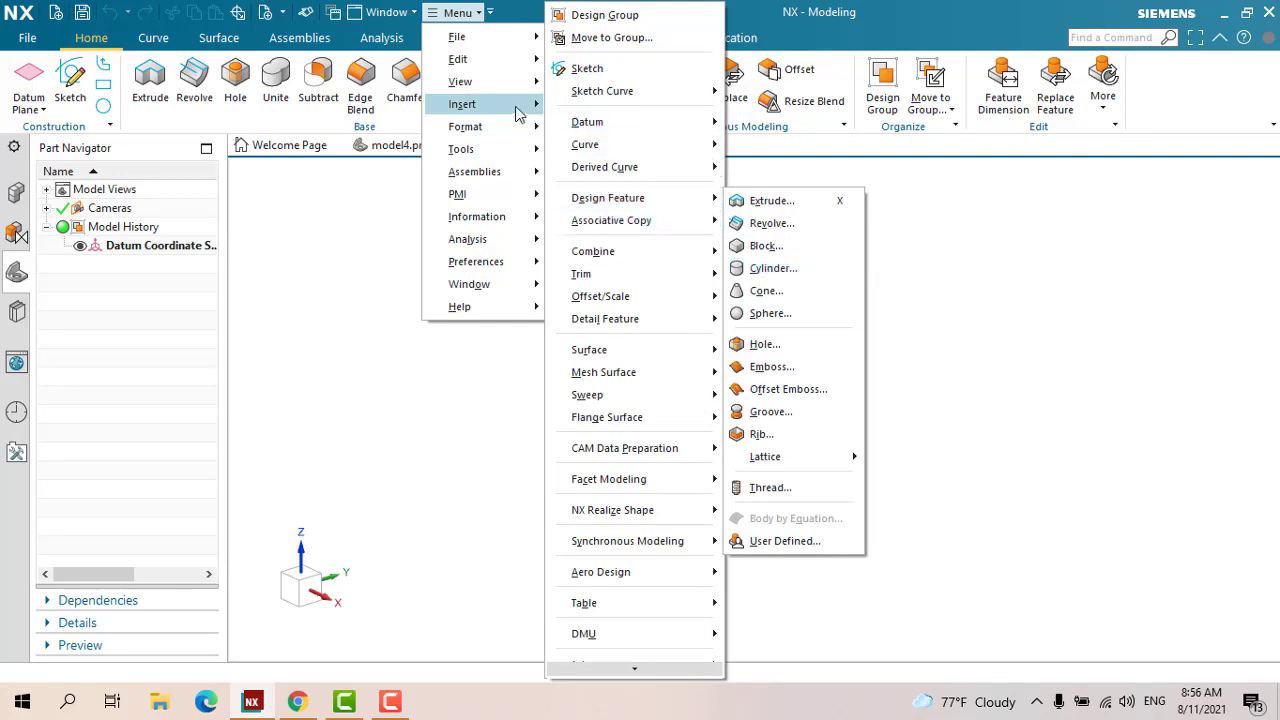
pyautogui.moveTo(608, 198)
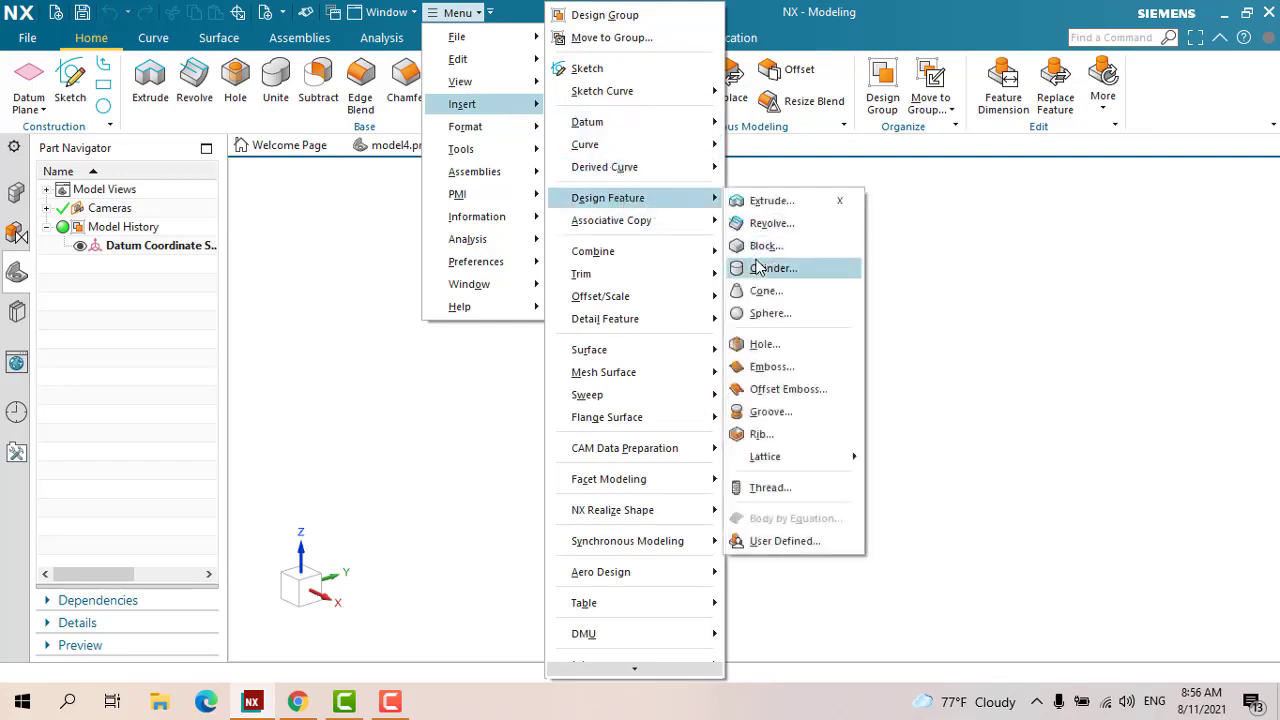
pyautogui.click(772, 268)
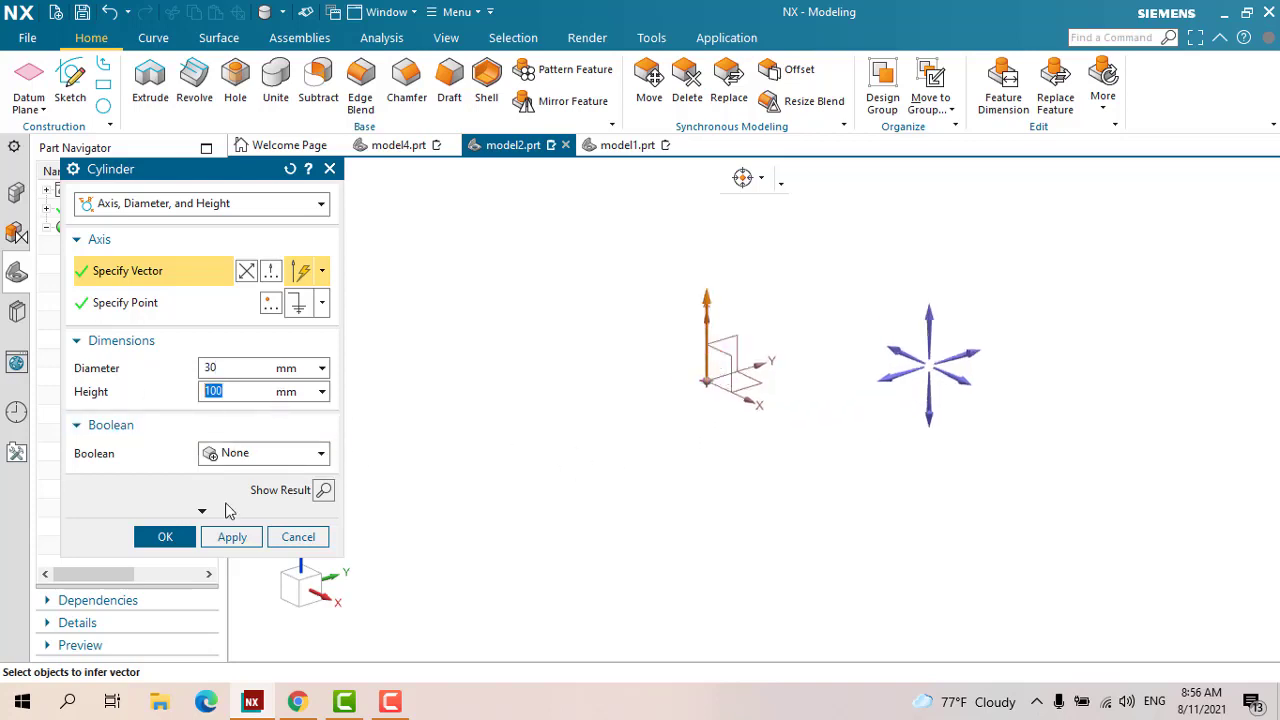
pyautogui.click(139, 543)
pyautogui.scroll(3, 620, 480)
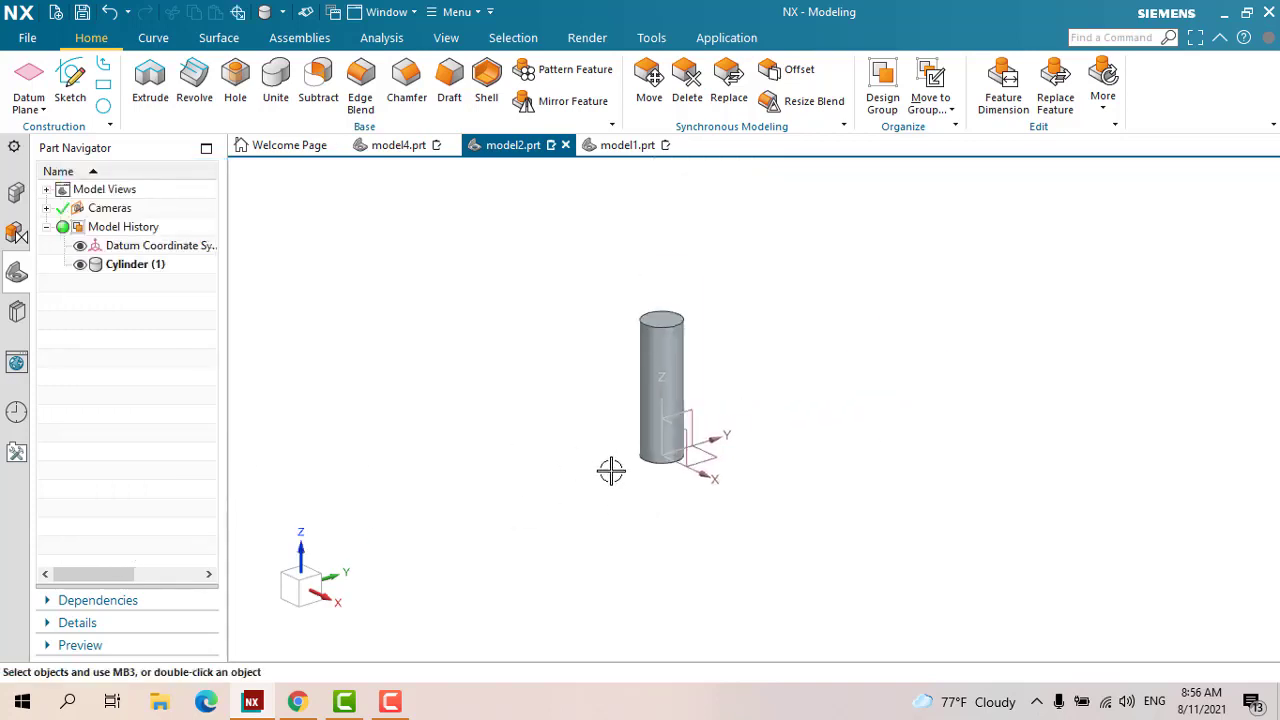
pyautogui.moveTo(674, 503)
pyautogui.mouseDown(button='middle')
pyautogui.moveTo(629, 432)
pyautogui.moveTo(660, 452)
pyautogui.moveTo(638, 441)
pyautogui.mouseUp(button='middle')
pyautogui.moveTo(606, 391)
pyautogui.mouseDown(button='middle')
pyautogui.moveTo(623, 314)
pyautogui.moveTo(603, 351)
pyautogui.moveTo(632, 432)
pyautogui.moveTo(600, 423)
pyautogui.moveTo(651, 434)
pyautogui.moveTo(674, 457)
pyautogui.moveTo(654, 368)
pyautogui.moveTo(677, 457)
pyautogui.moveTo(509, 331)
pyautogui.moveTo(489, 391)
pyautogui.moveTo(503, 495)
pyautogui.moveTo(477, 337)
pyautogui.mouseUp(button='middle')
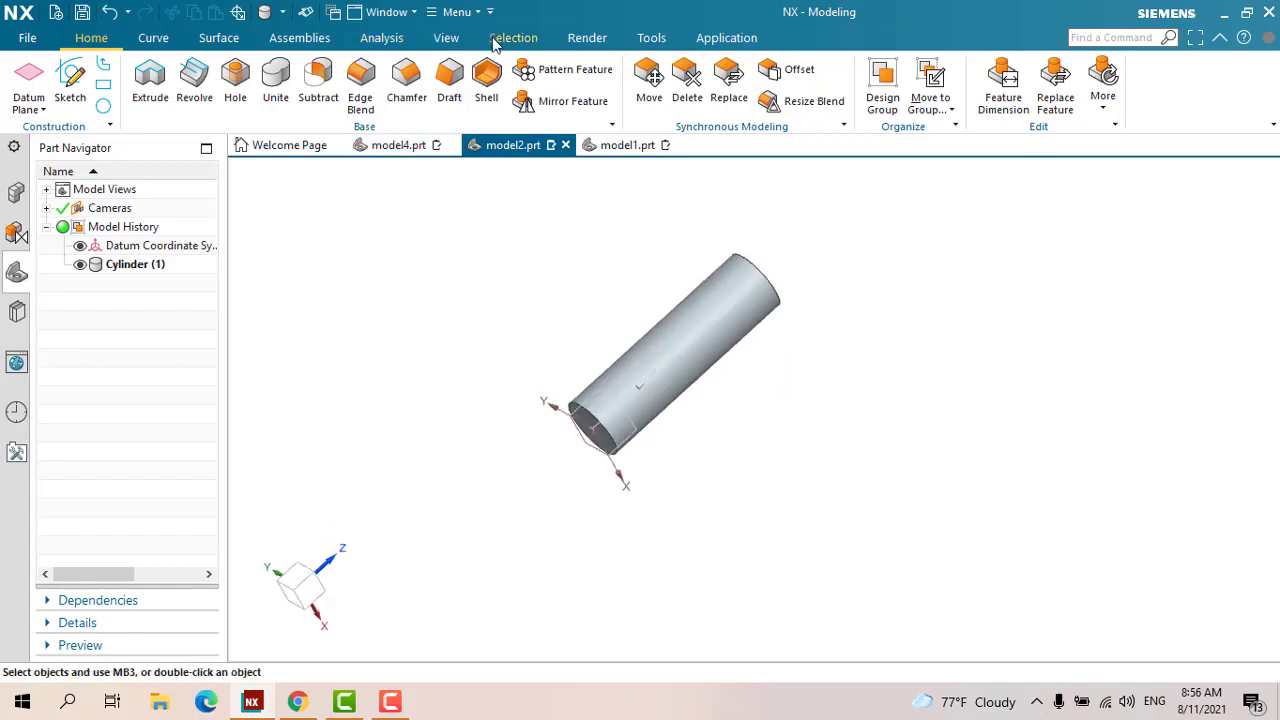
# Browse the command menu and Quick Access options, then reach Insert > Curve > Helix
pyautogui.click(472, 13)
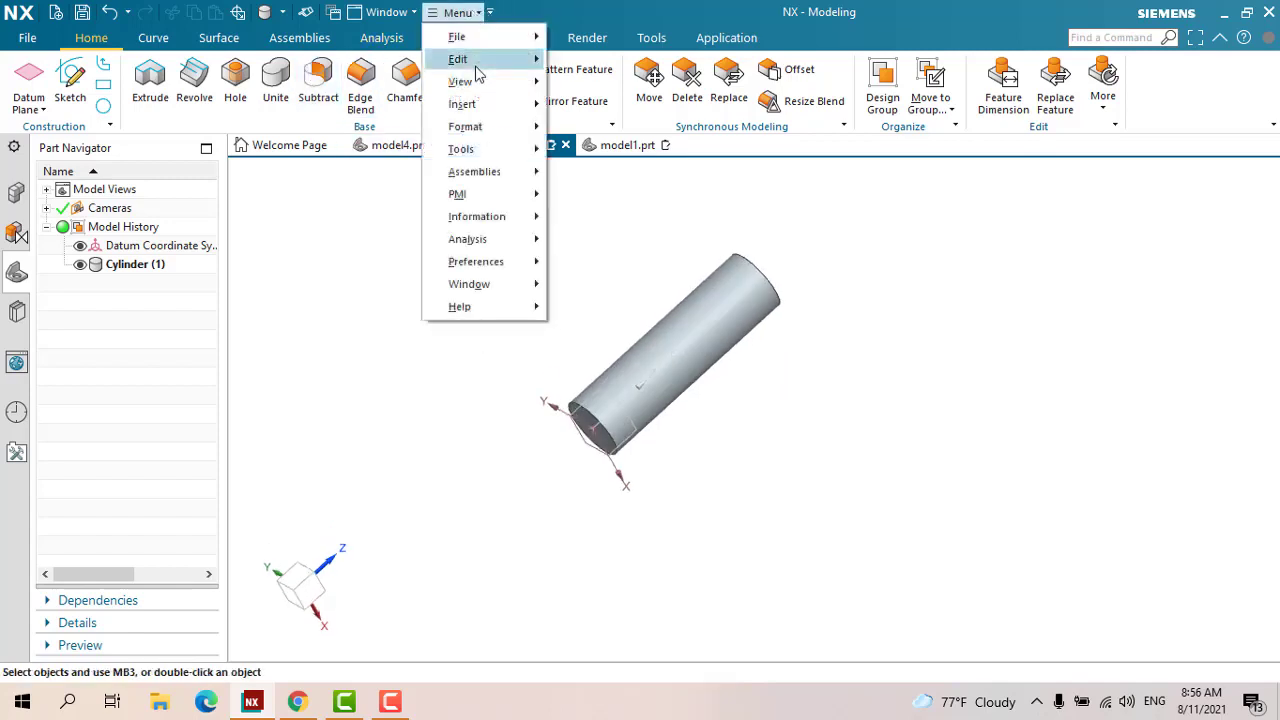
pyautogui.click(650, 290)
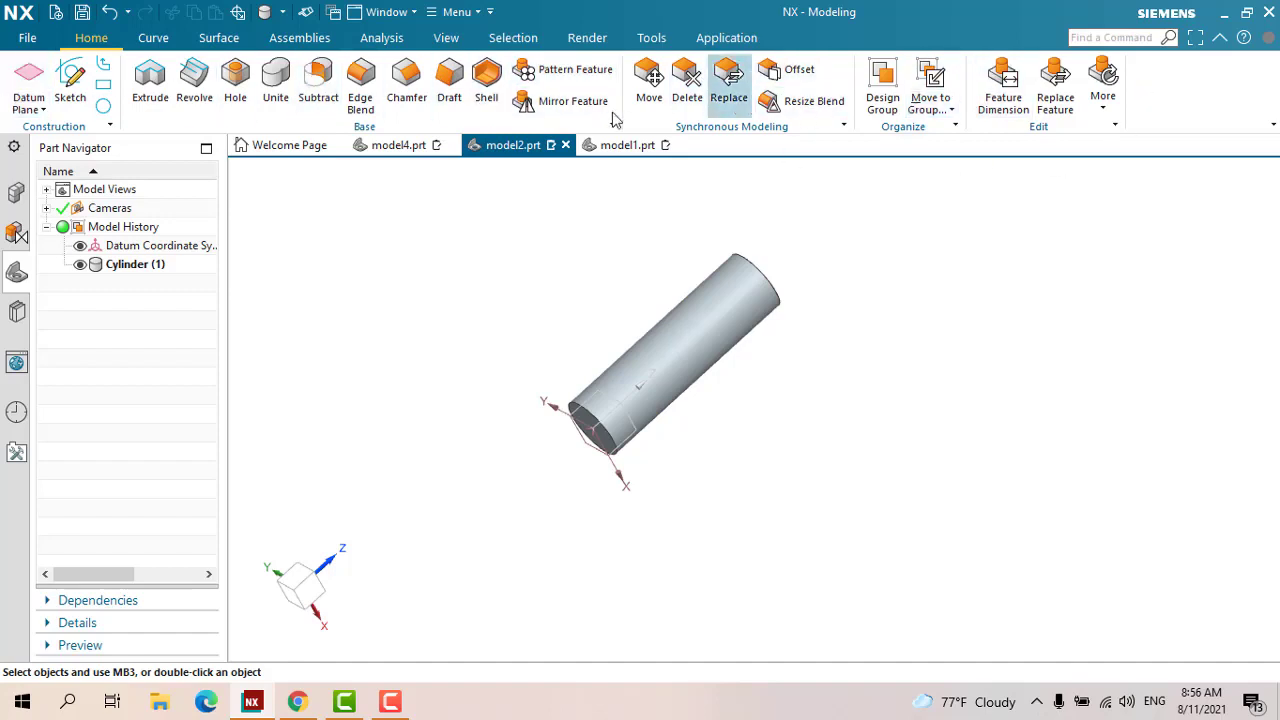
pyautogui.click(490, 14)
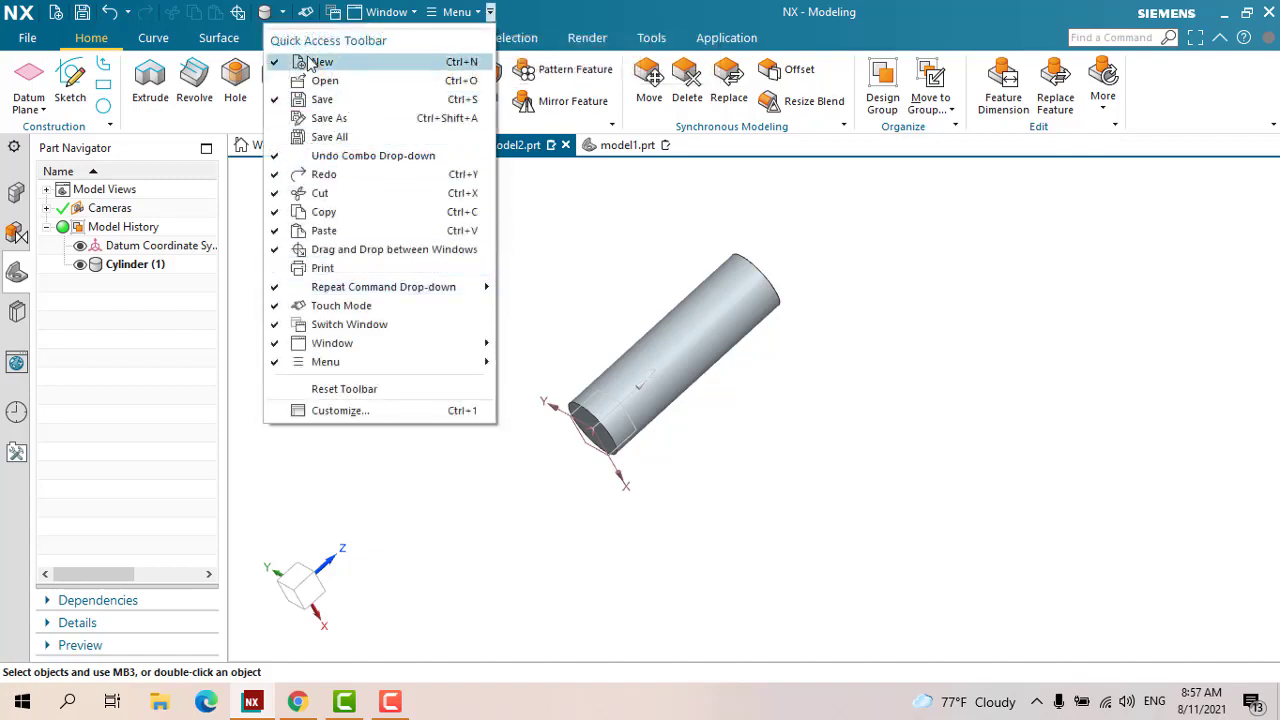
pyautogui.click(405, 516)
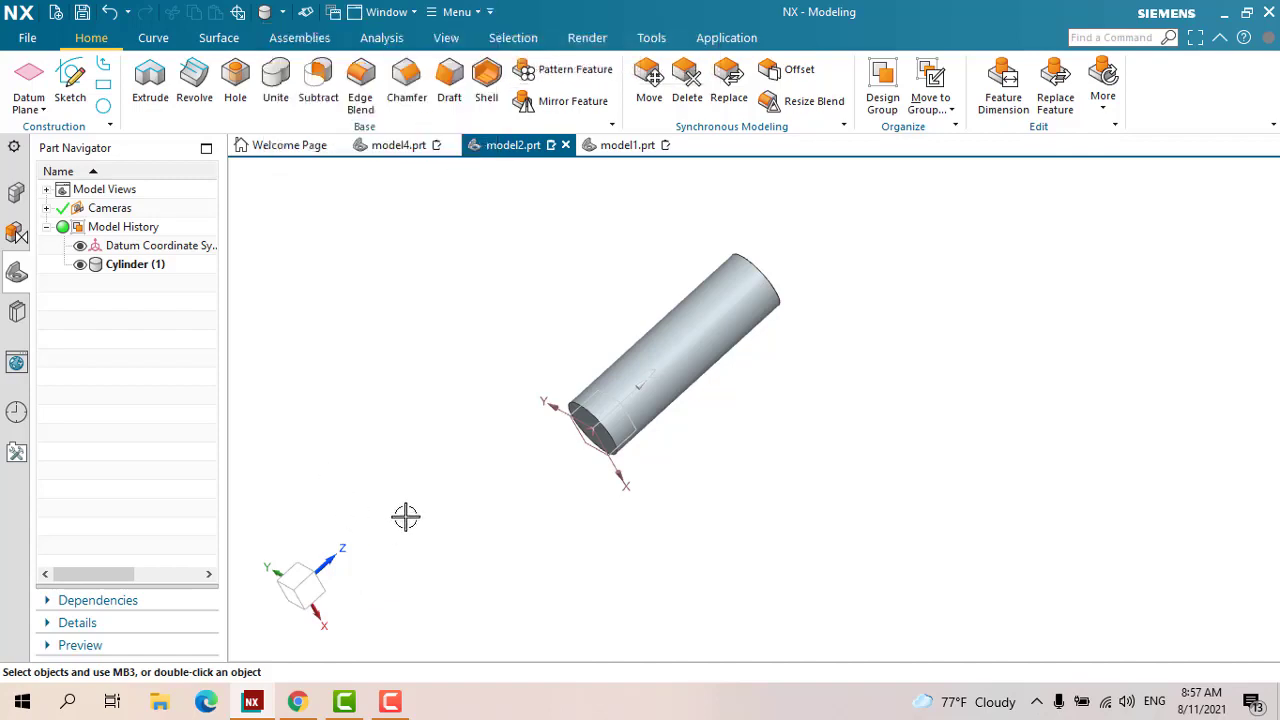
pyautogui.click(457, 12)
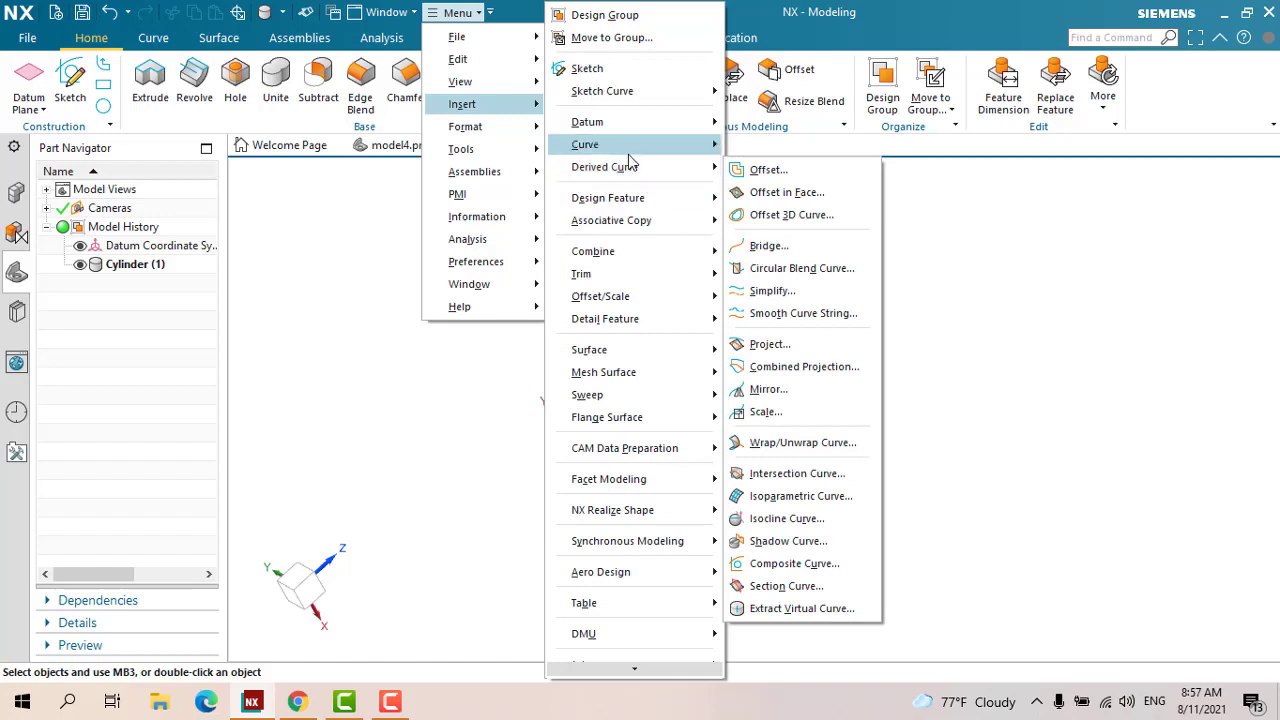
pyautogui.moveTo(585, 144)
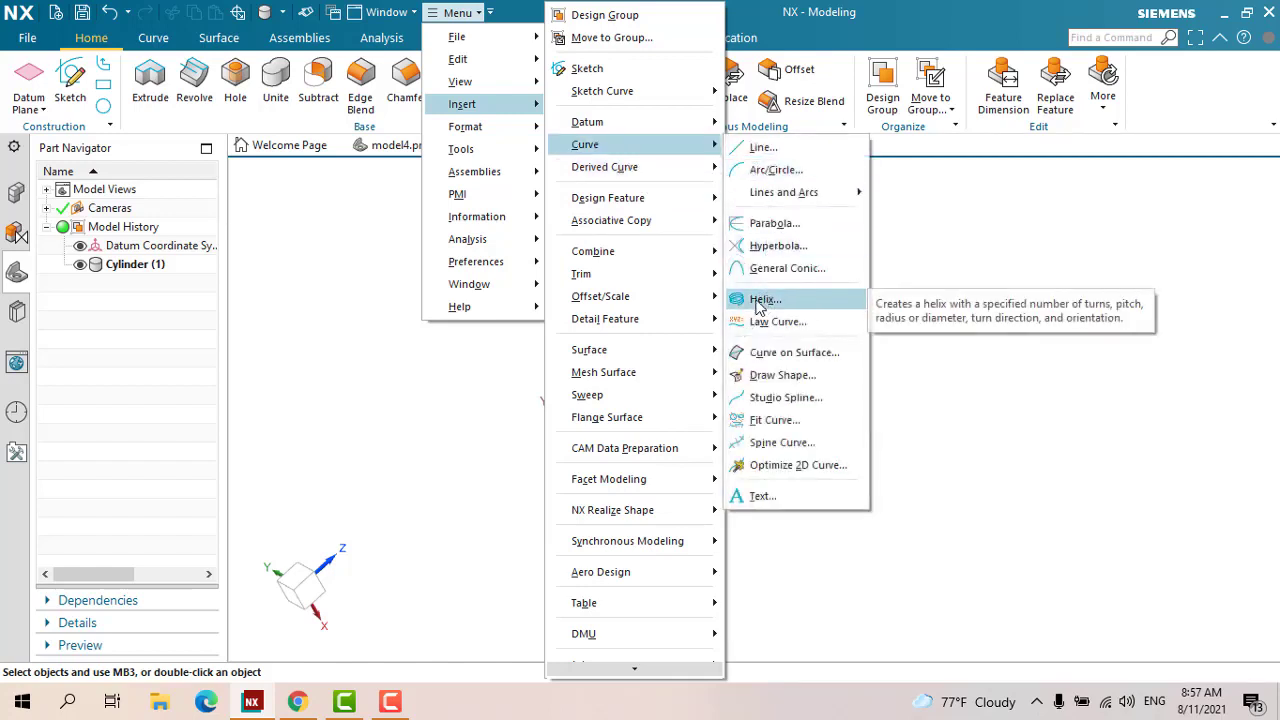
# Start a Helix on the cylinder and size it by diameter at 30 mm
pyautogui.click(760, 300)
pyautogui.moveTo(577, 490); pyautogui.dragTo(571, 414, button='middle')
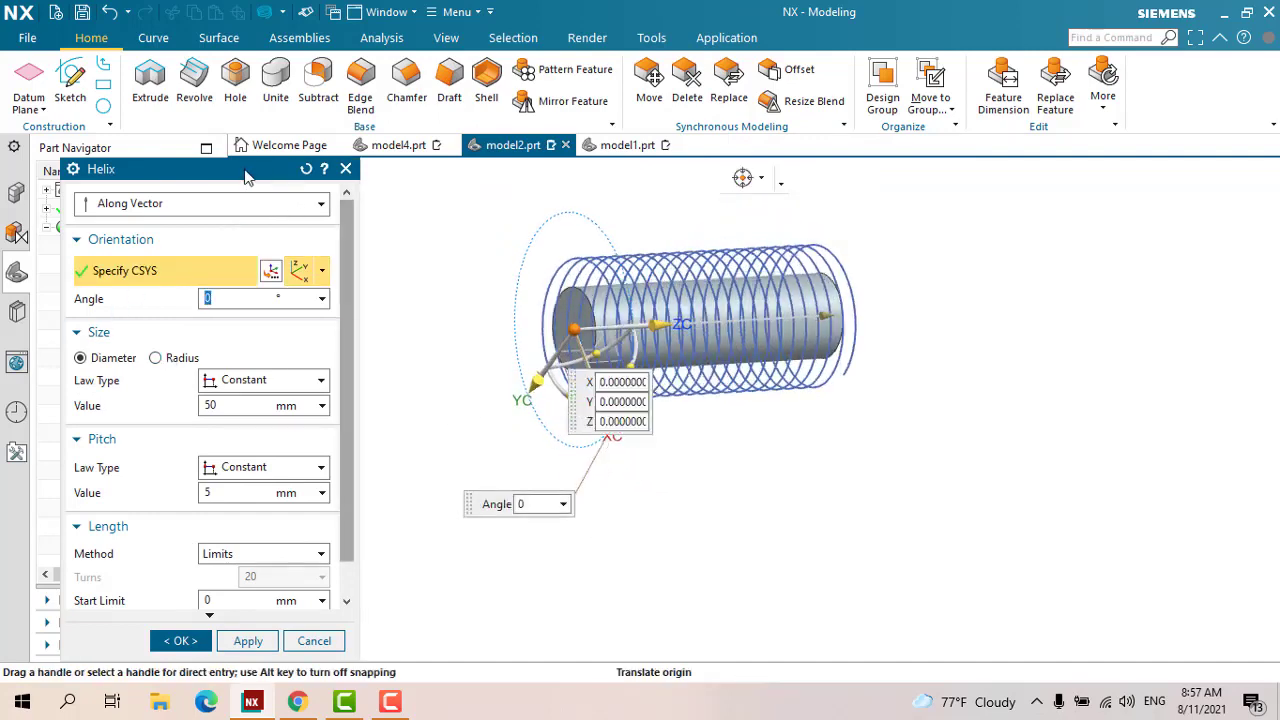
pyautogui.moveTo(247, 176); pyautogui.dragTo(338, 54)
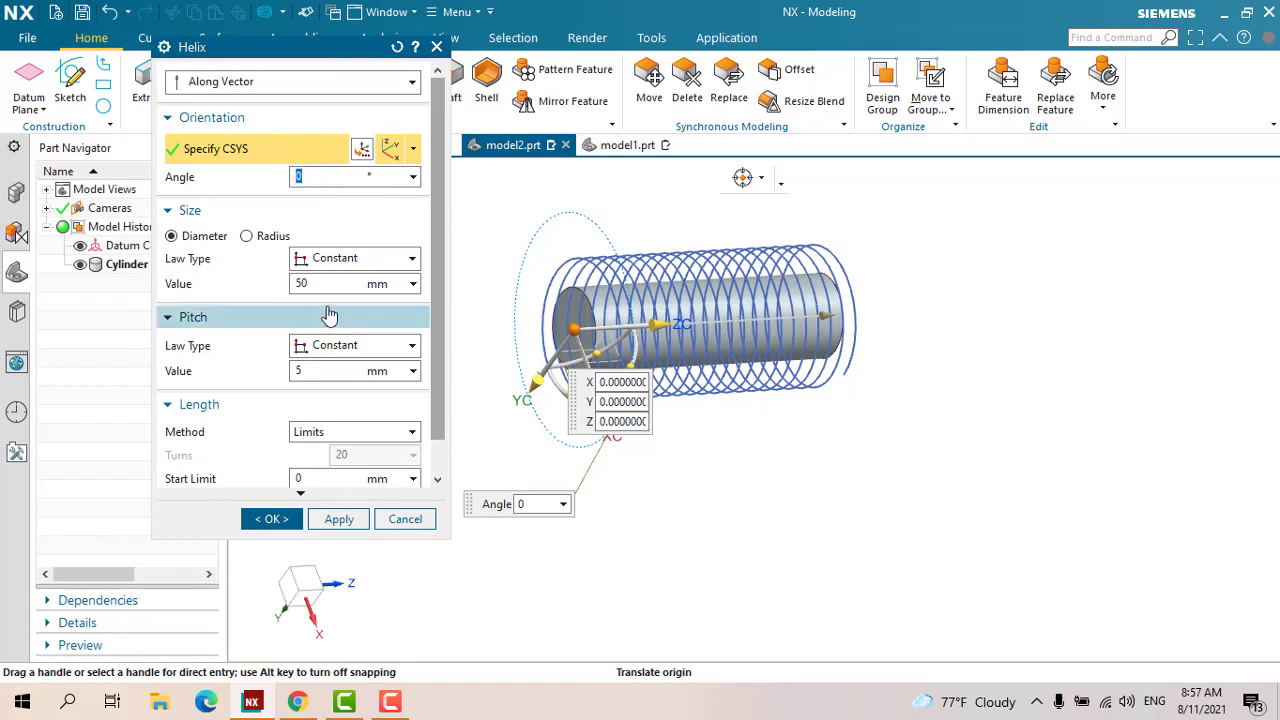
pyautogui.click(250, 237)
pyautogui.click(226, 238)
pyautogui.click(251, 240)
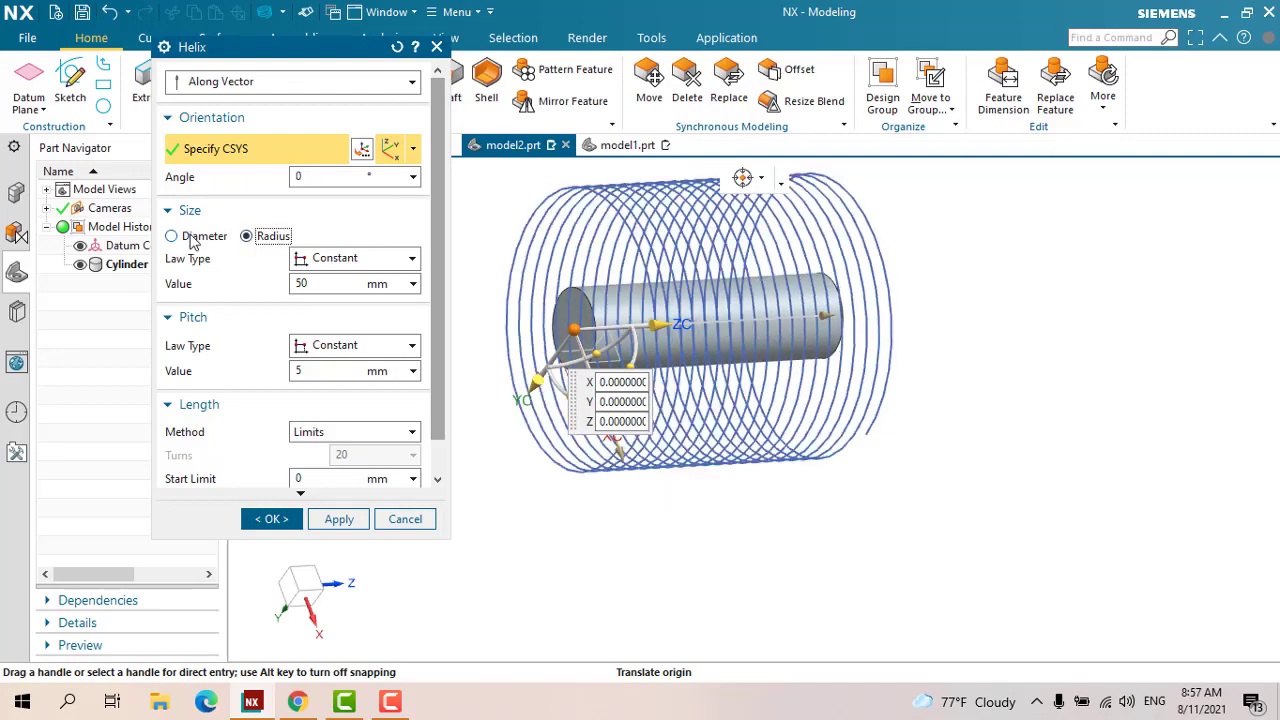
pyautogui.click(228, 238)
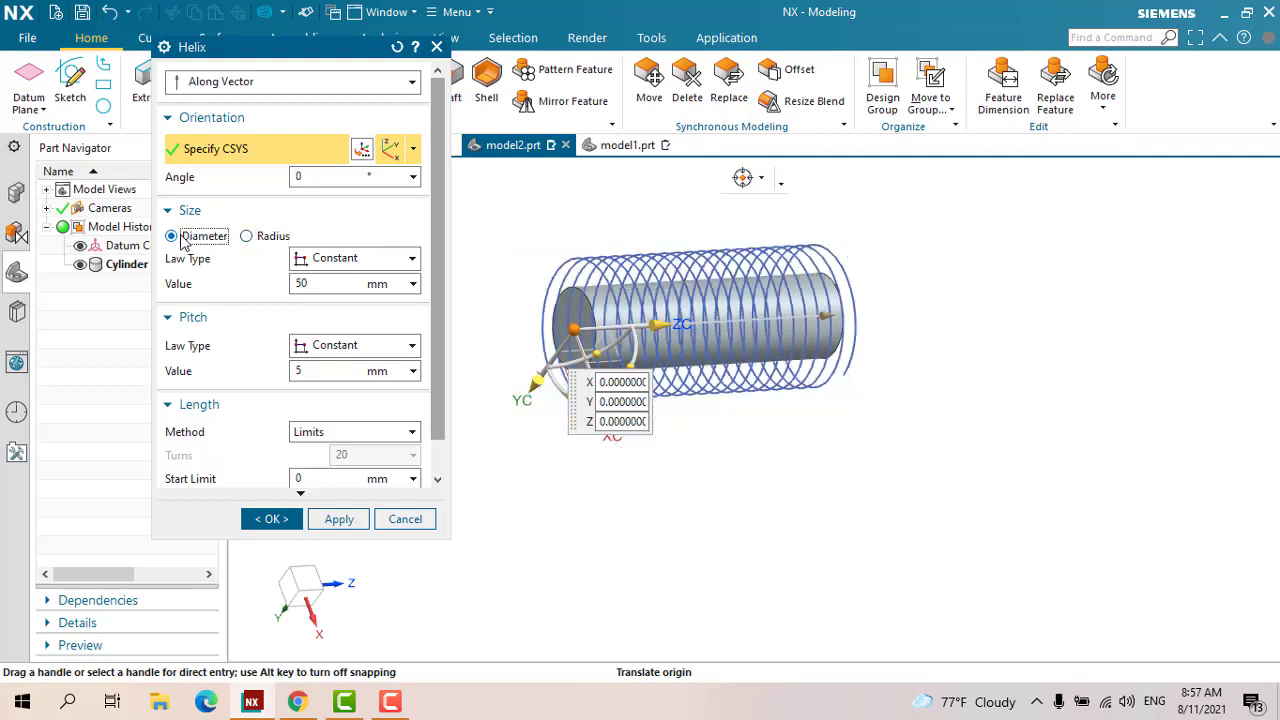
pyautogui.click(342, 286)
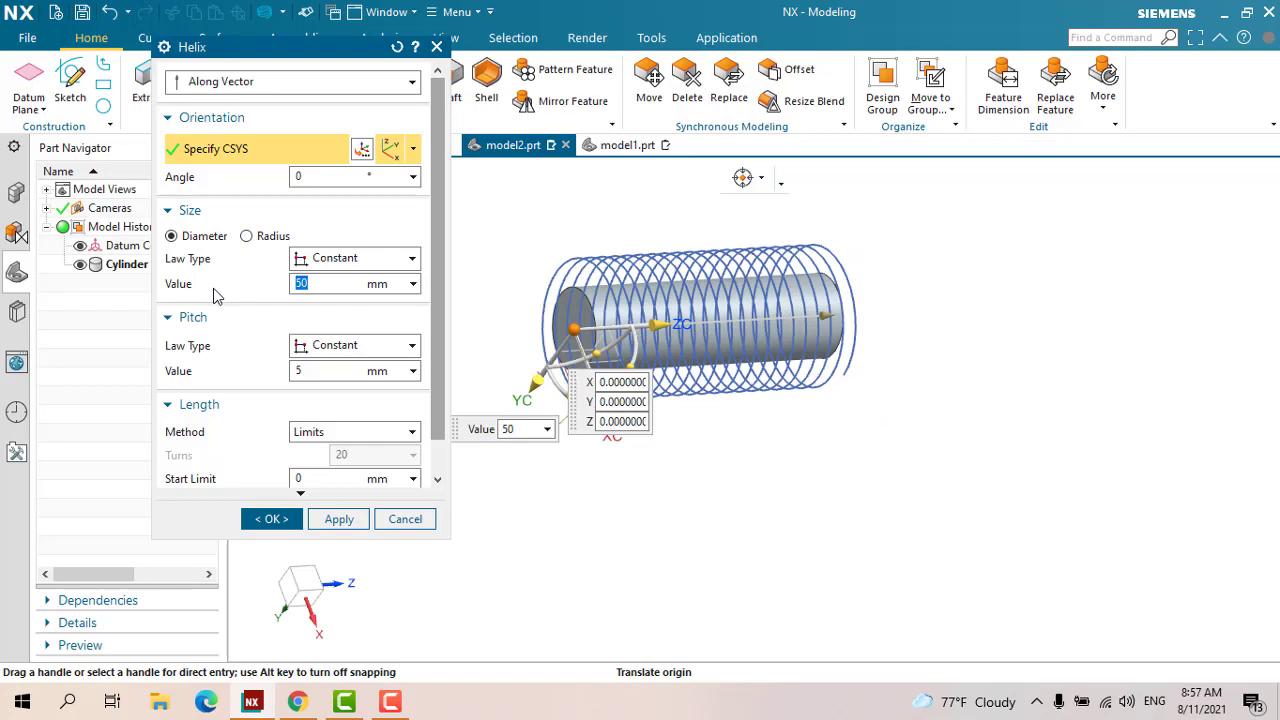
pyautogui.write('30')
pyautogui.press('Return')
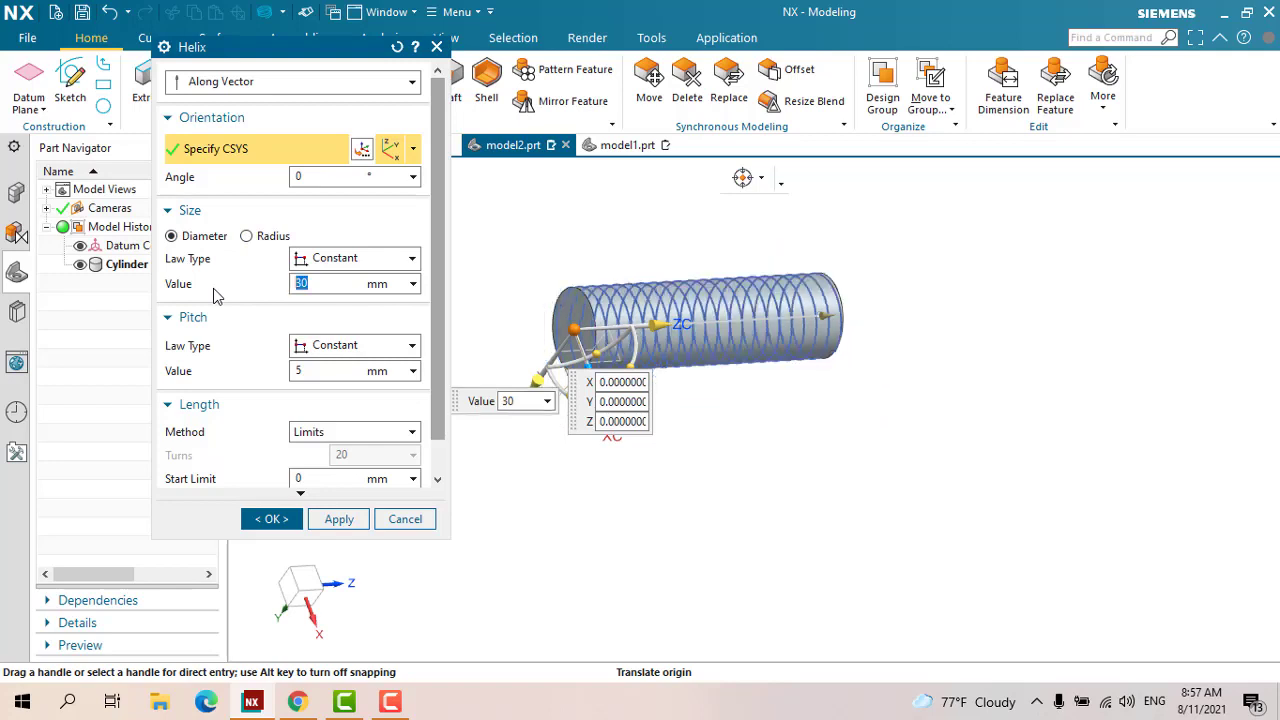
# Keep a constant pitch law with a 10 mm helix pitch
pyautogui.scroll(2, 507, 302)
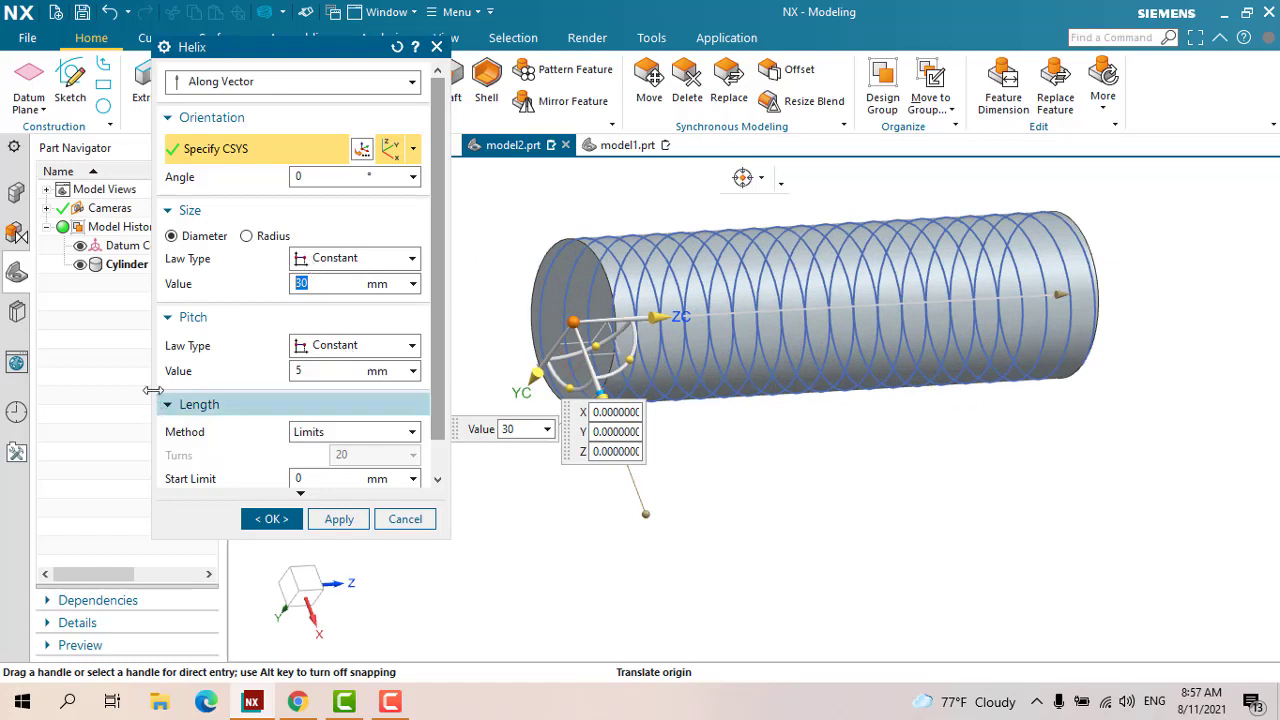
pyautogui.click(316, 348)
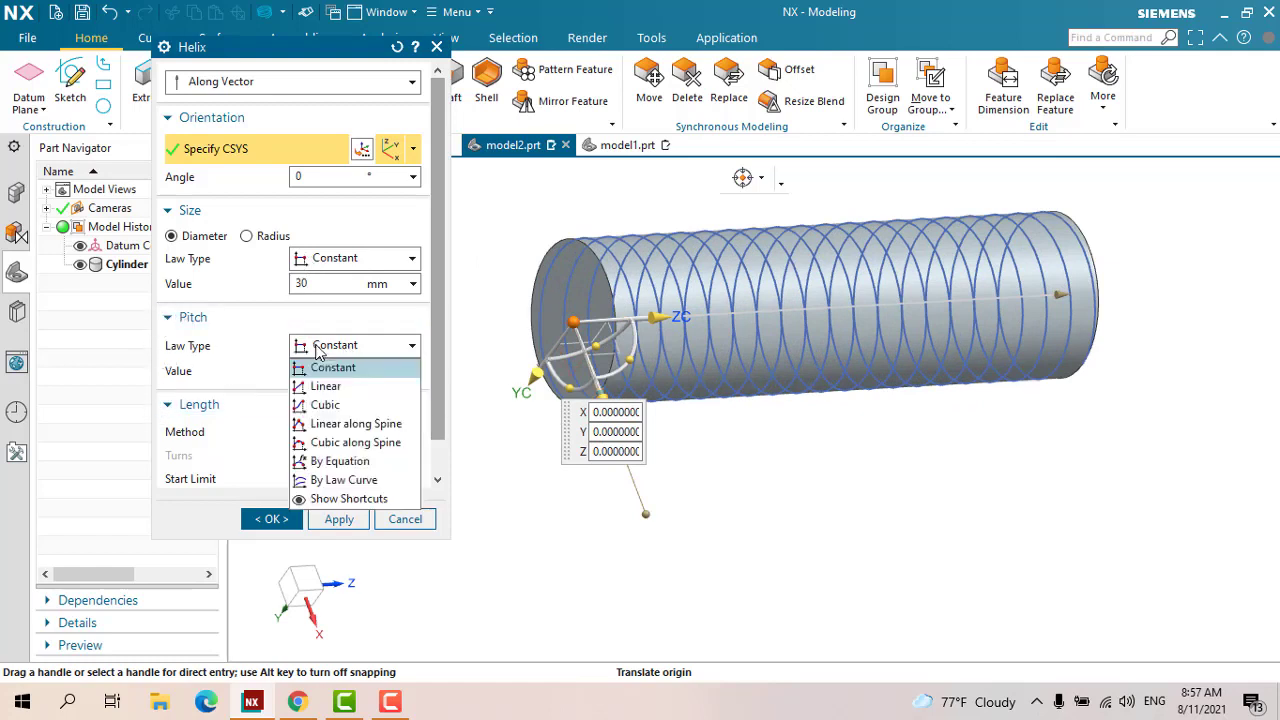
pyautogui.click(318, 366)
pyautogui.click(314, 370)
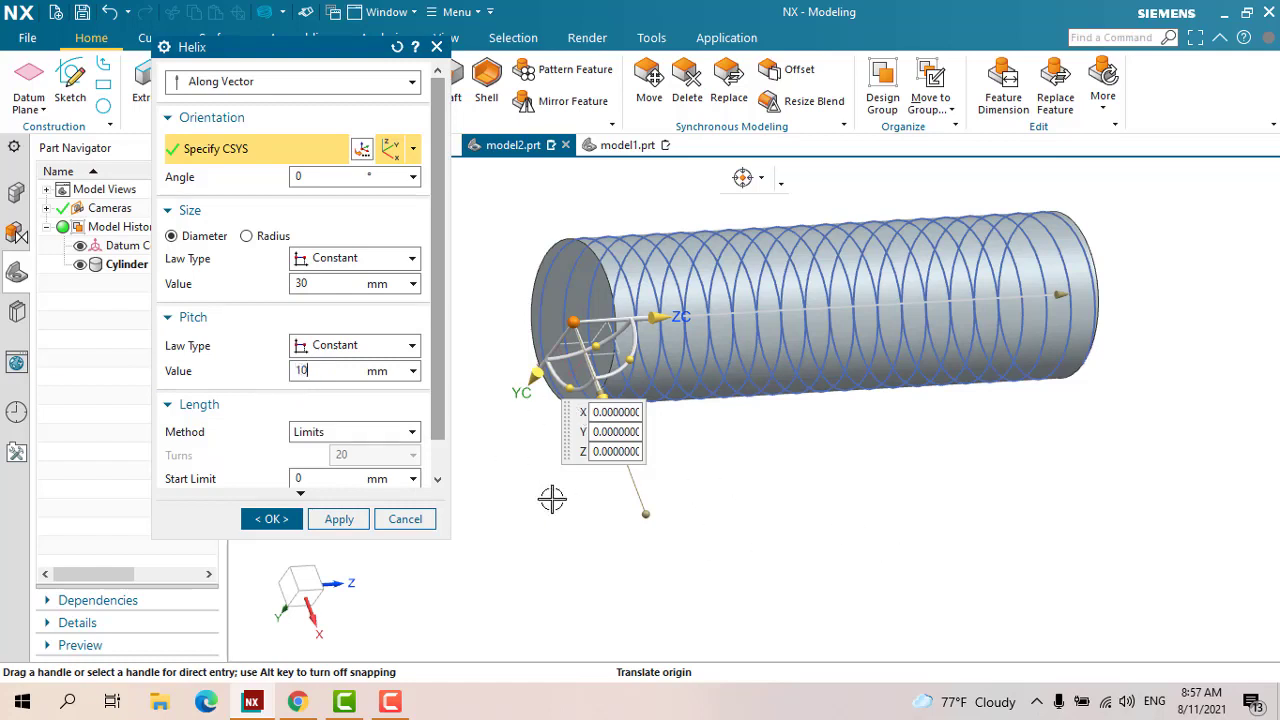
pyautogui.press('Return')
# Set the helix limits from 0 to 70 mm and create Helix (2)
pyautogui.moveTo(920, 509); pyautogui.dragTo(905, 497, button='middle')
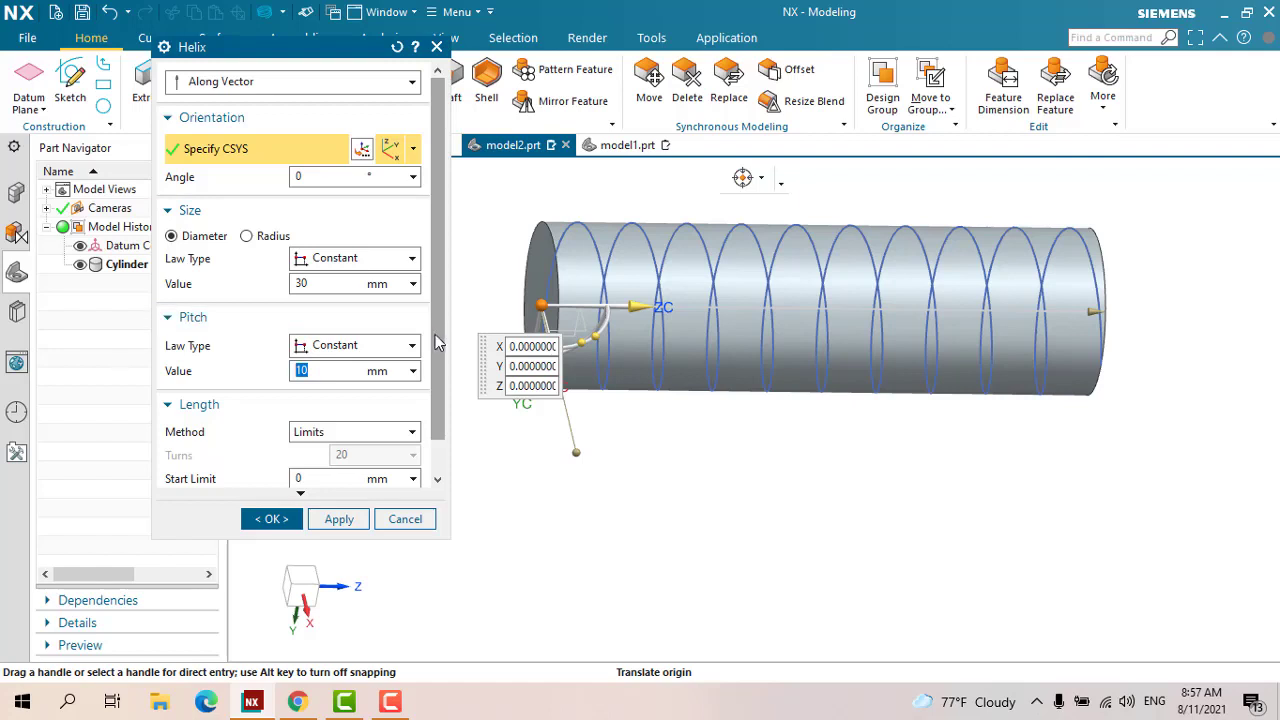
pyautogui.scroll(-1, 438, 340)
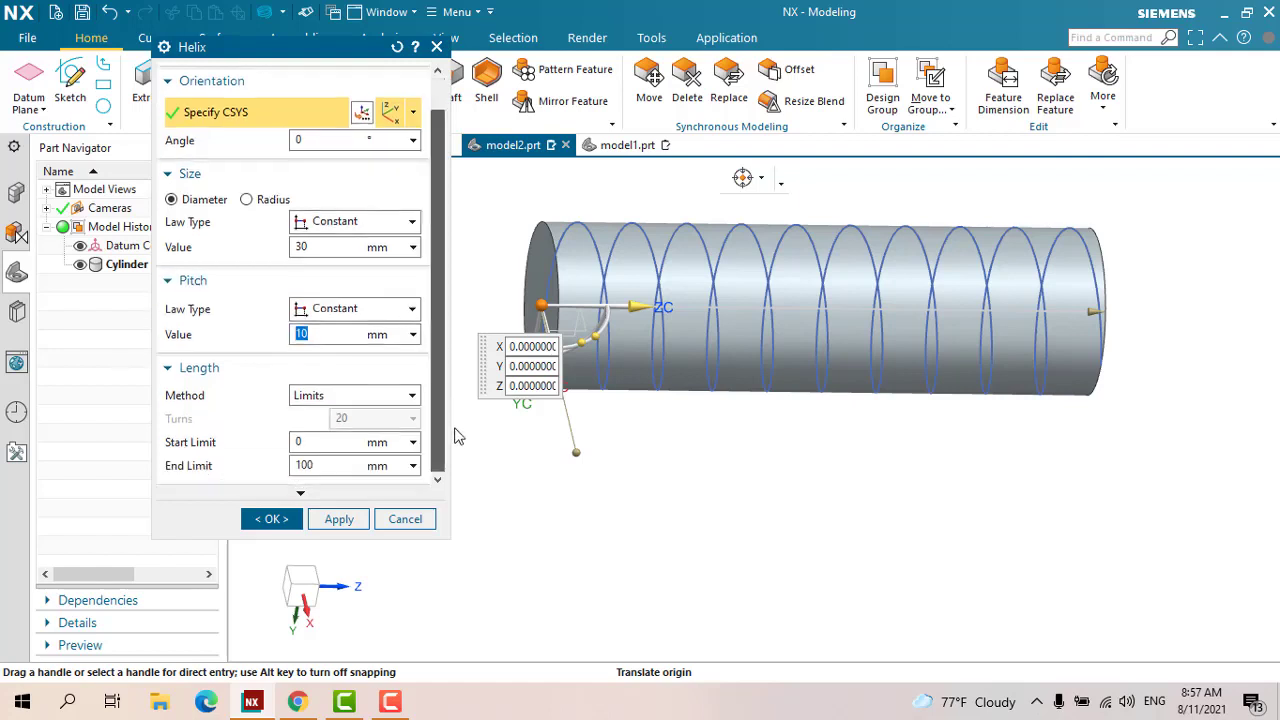
pyautogui.click(304, 441)
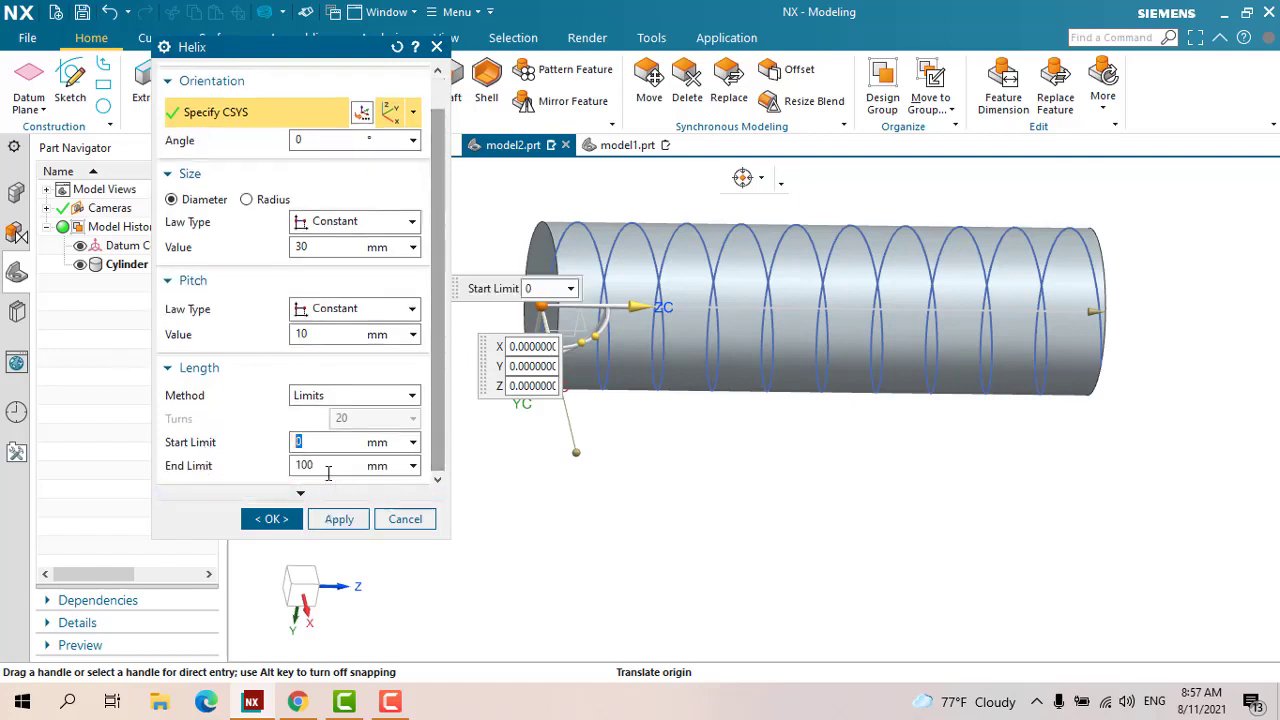
pyautogui.click(328, 471)
pyautogui.write('70')
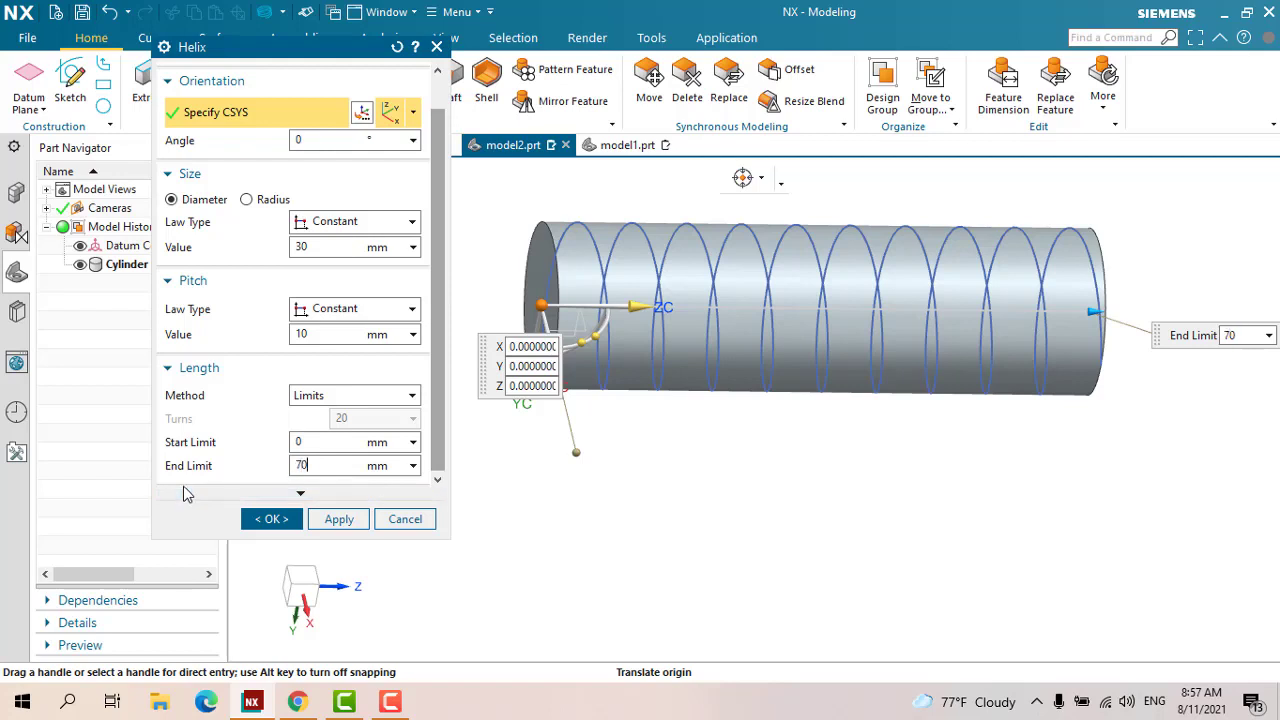
pyautogui.press('Return')
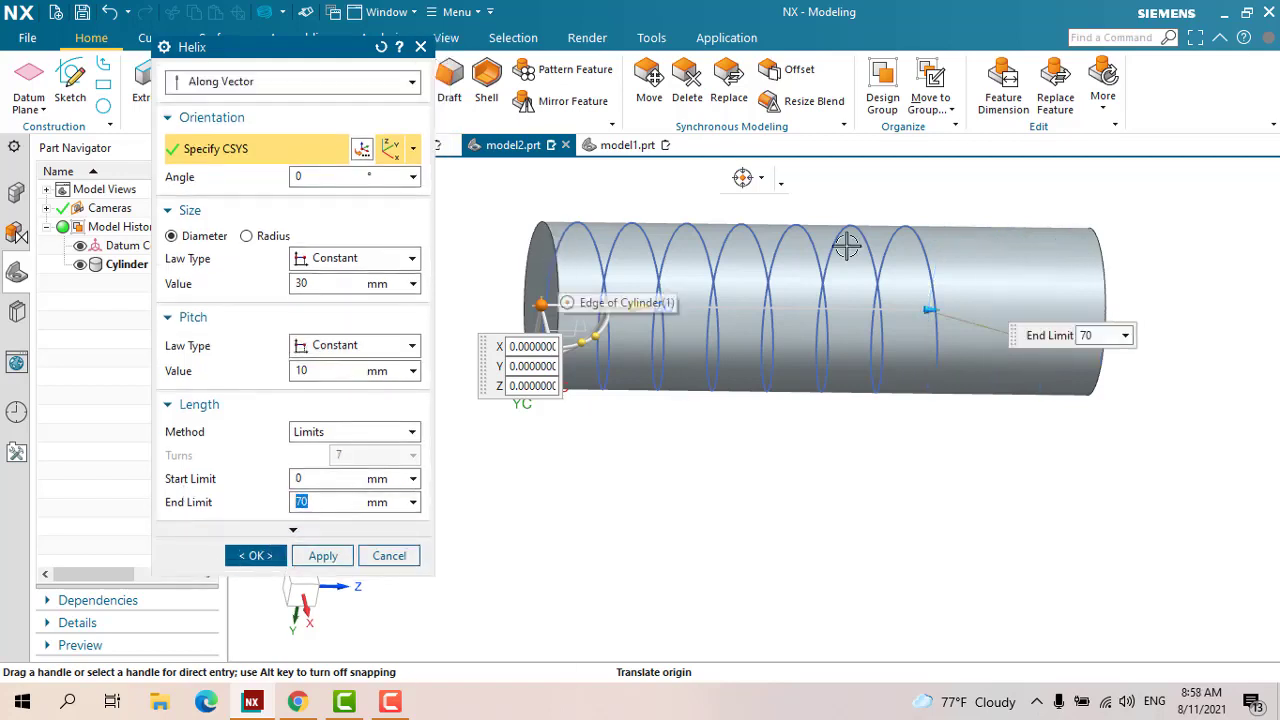
pyautogui.click(255, 556)
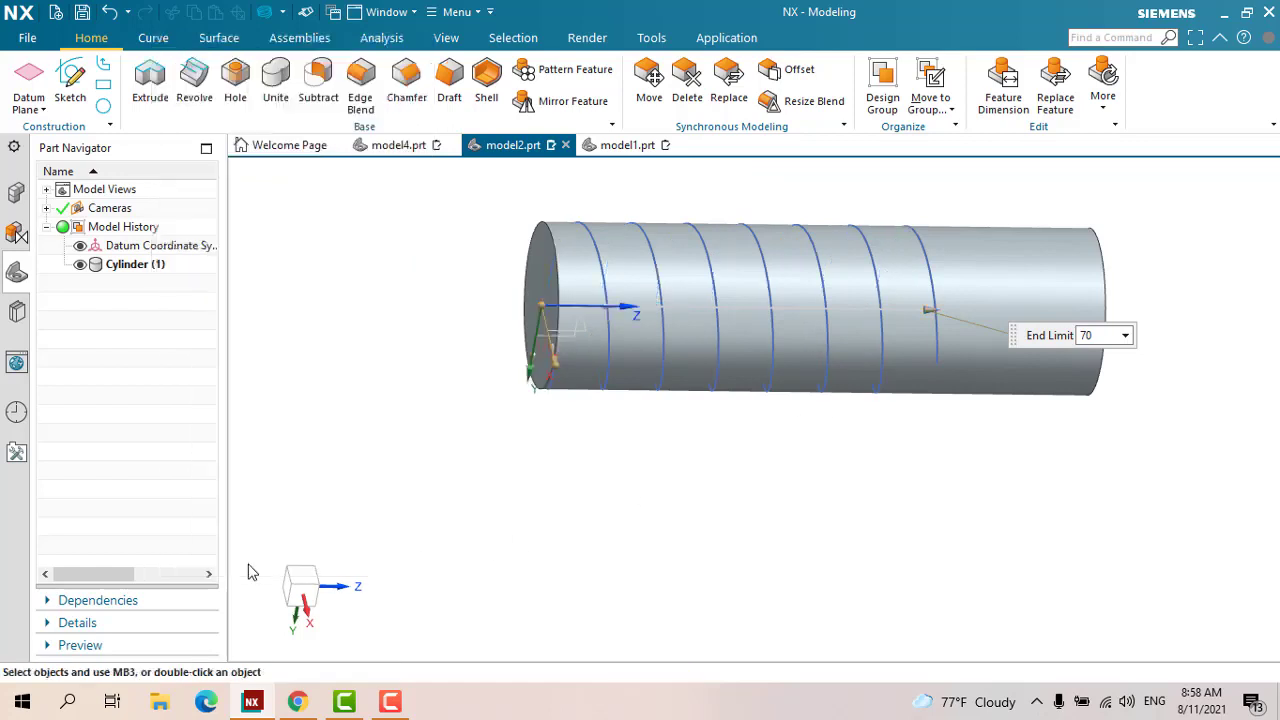
pyautogui.moveTo(591, 343)
pyautogui.mouseDown(button='middle')
pyautogui.moveTo(975, 393)
pyautogui.moveTo(966, 331)
pyautogui.mouseUp(button='middle')
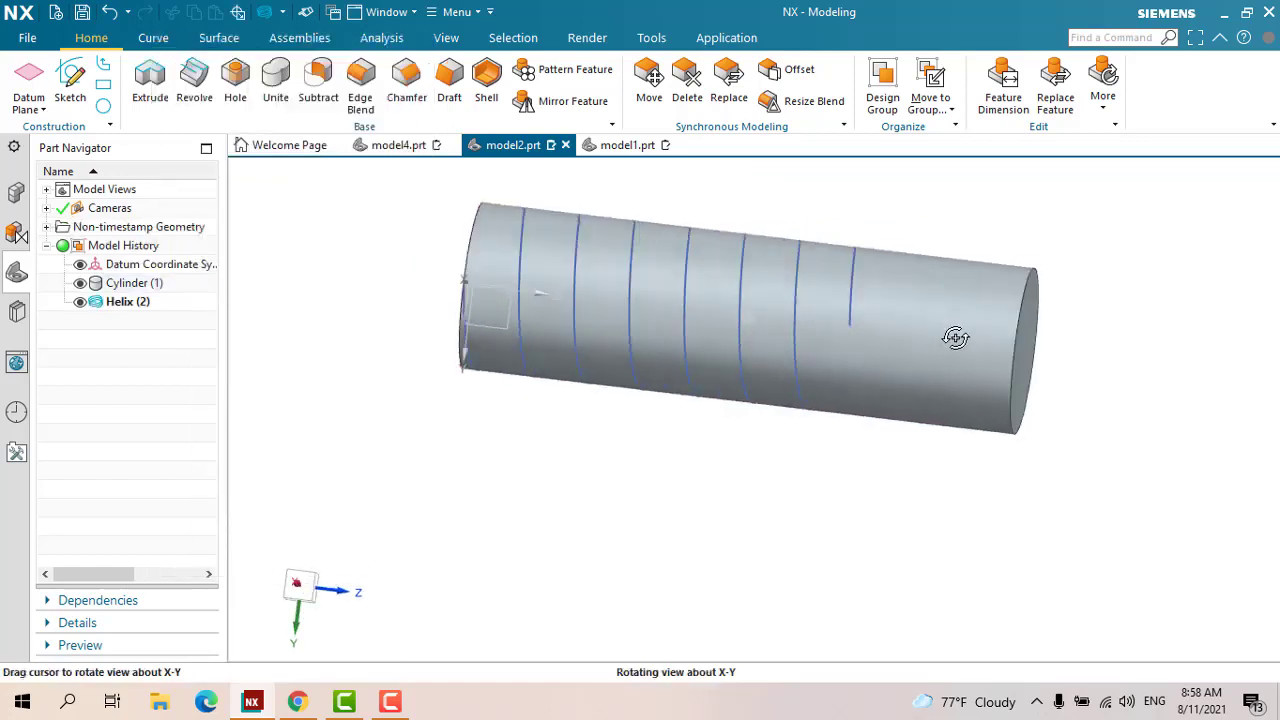
# Insert a Sphere centred on the endpoint of the cylinder edge
pyautogui.click(455, 12)
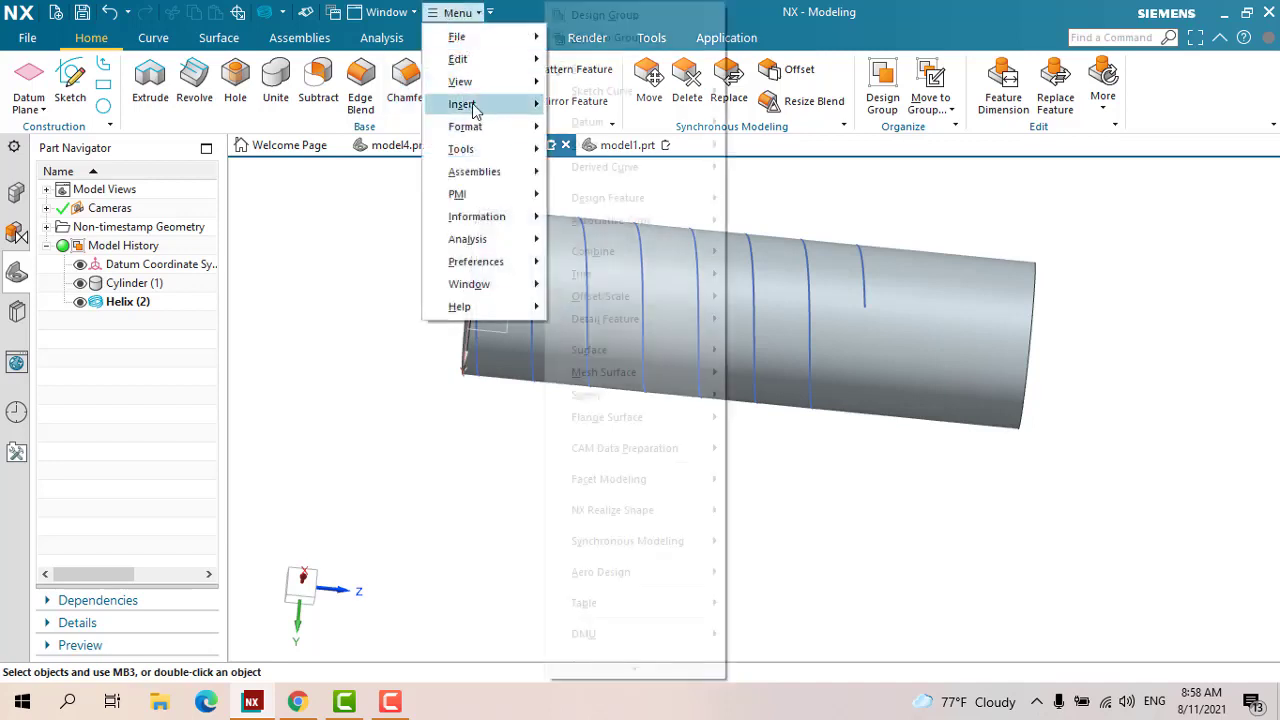
pyautogui.moveTo(607, 198)
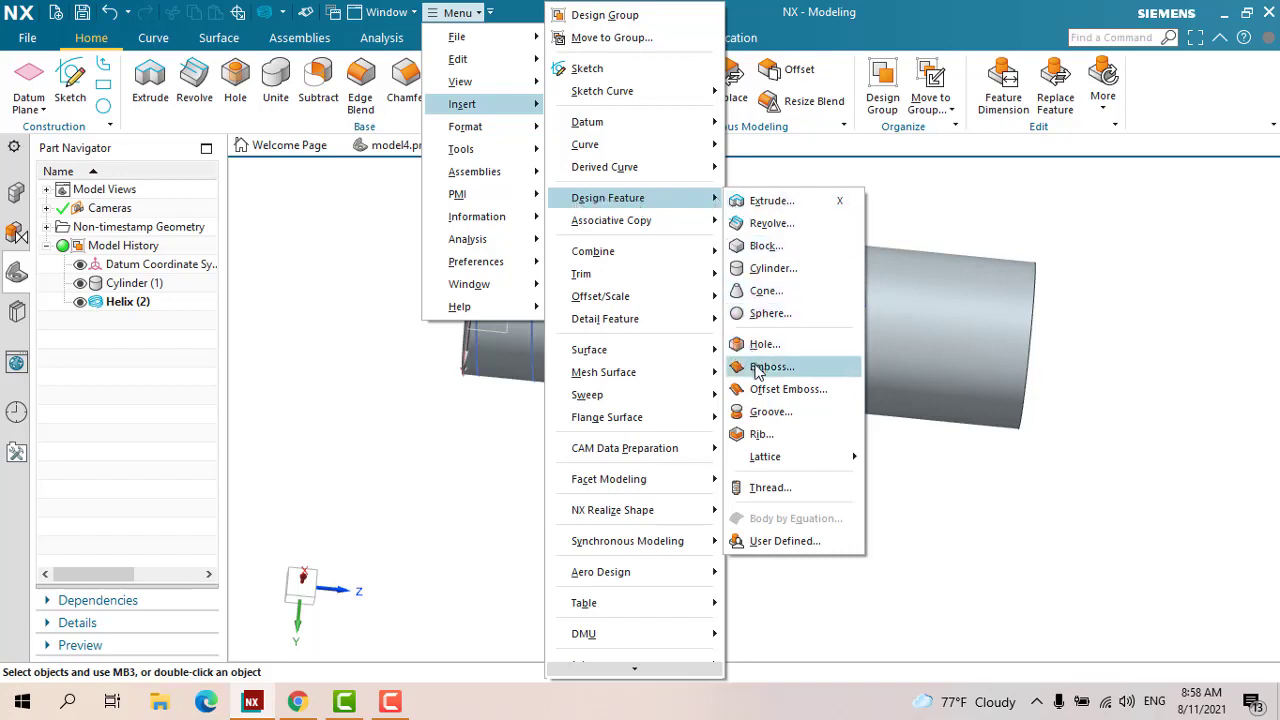
pyautogui.click(770, 313)
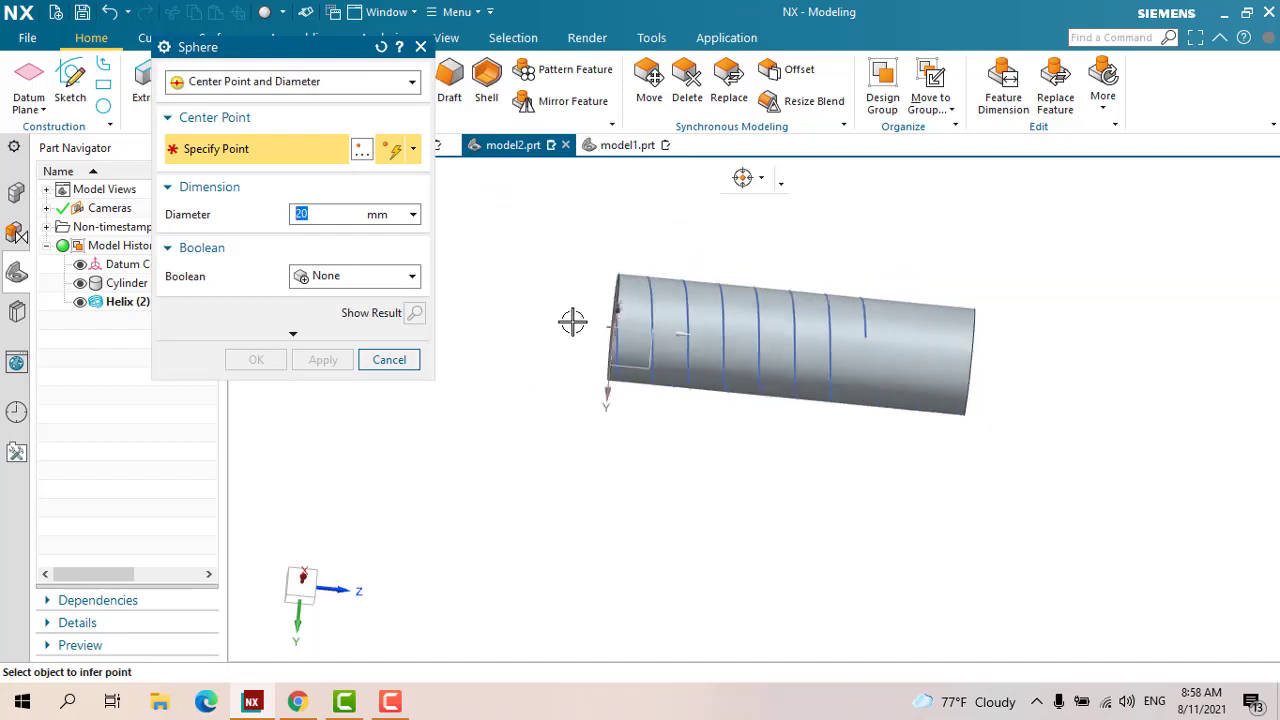
pyautogui.scroll(3, 709, 277)
pyautogui.scroll(2, 663, 314)
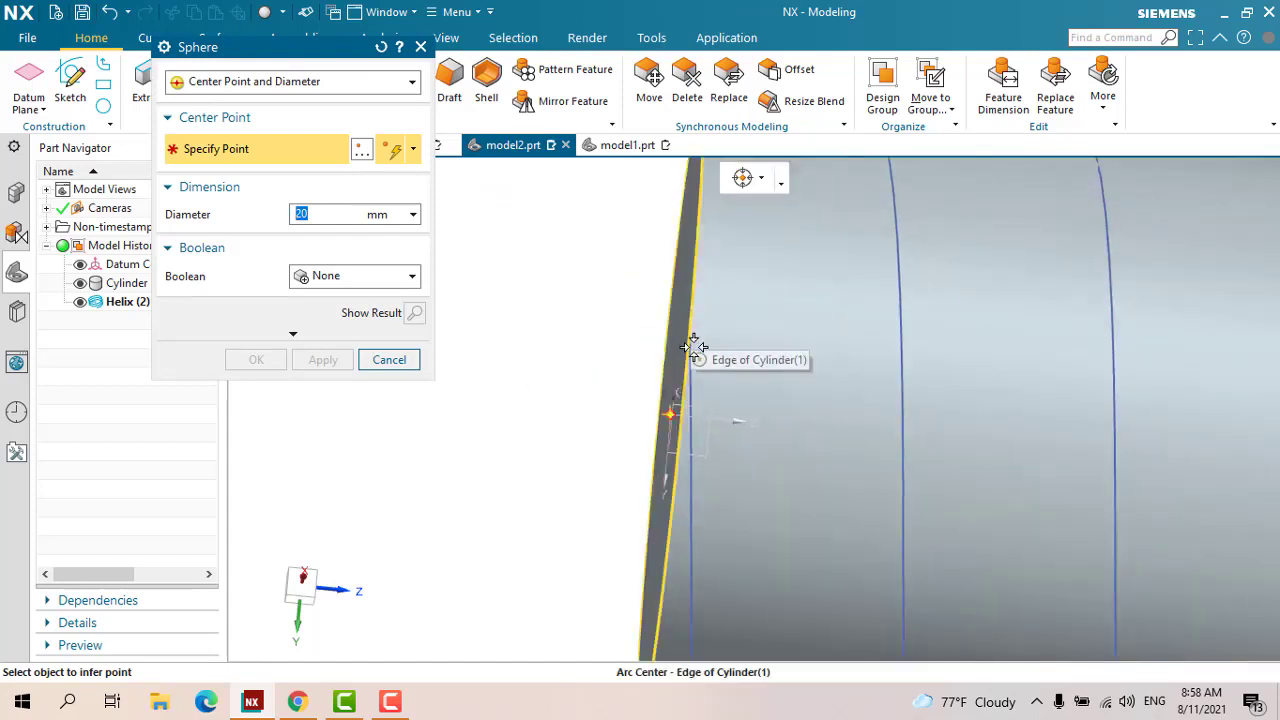
pyautogui.click(689, 331)
pyautogui.scroll(-4, 653, 307)
pyautogui.write('10')
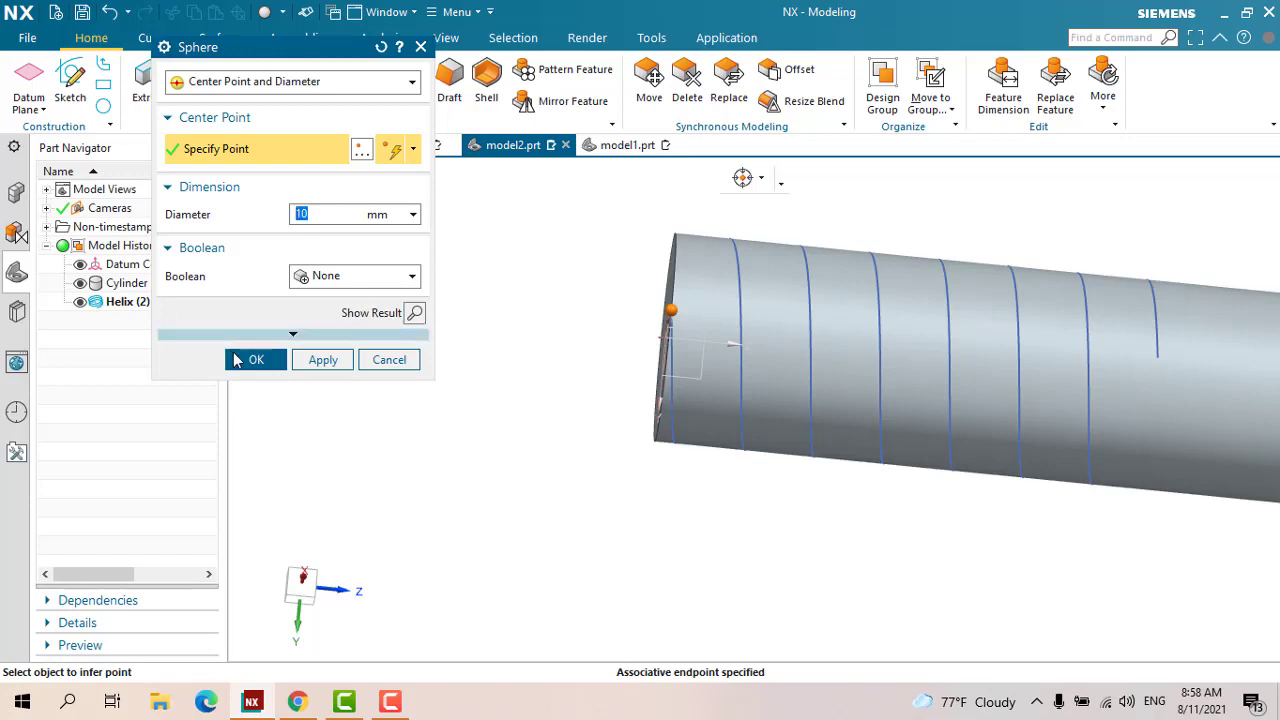
pyautogui.click(252, 360)
pyautogui.moveTo(390, 328); pyautogui.dragTo(386, 349, button='middle')
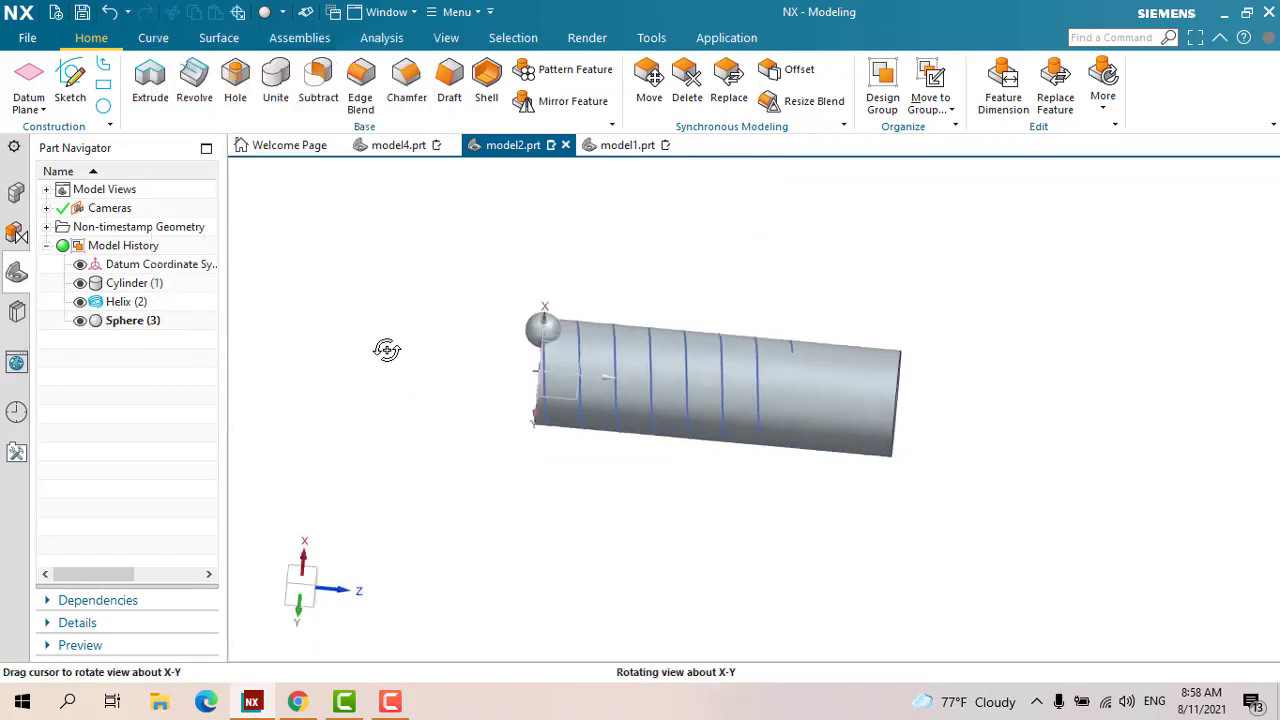
# Edit Sphere (3) parameters to move its centre onto the helix start point
pyautogui.click(130, 322)
pyautogui.rightClick(130, 330)
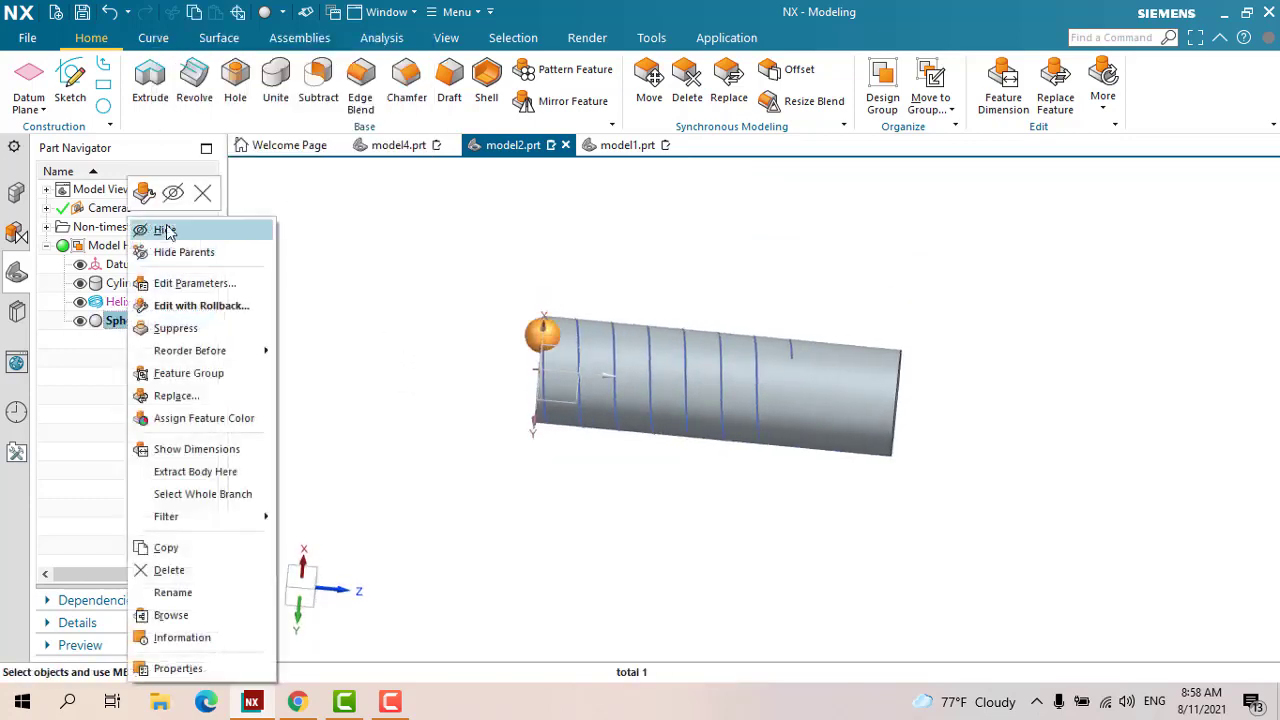
pyautogui.click(183, 284)
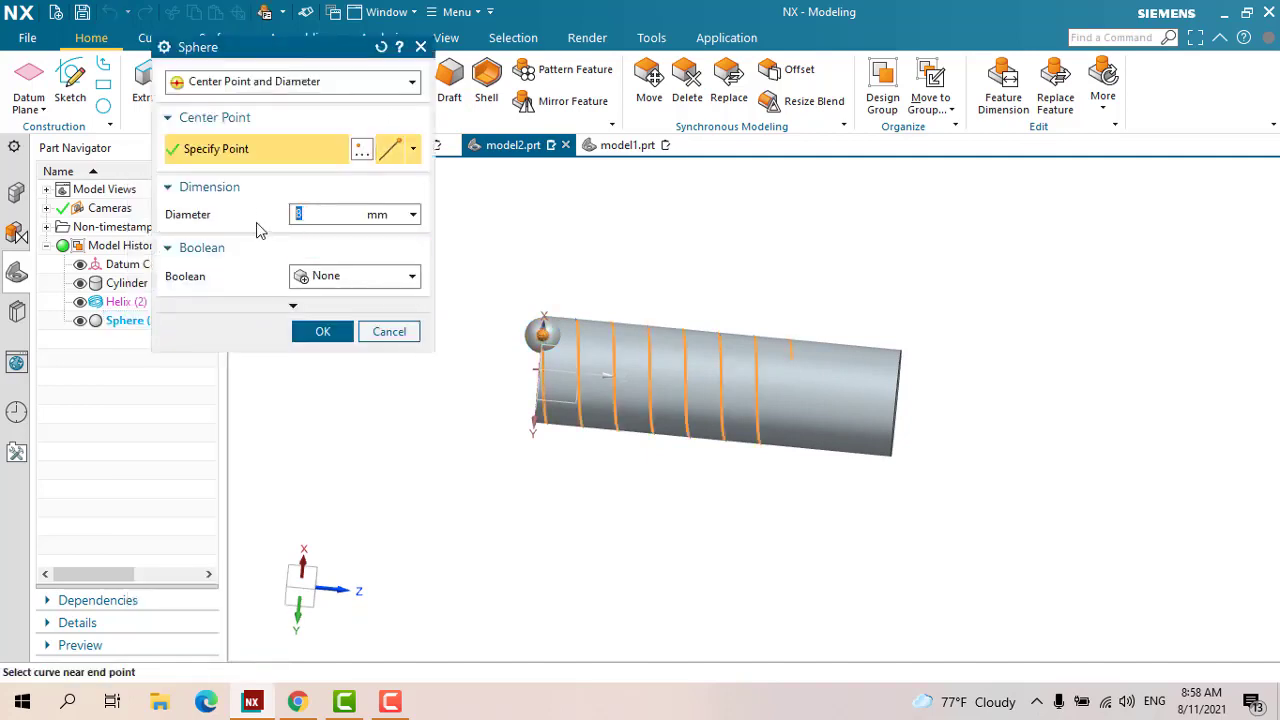
pyautogui.click(322, 331)
pyautogui.scroll(2, 490, 424)
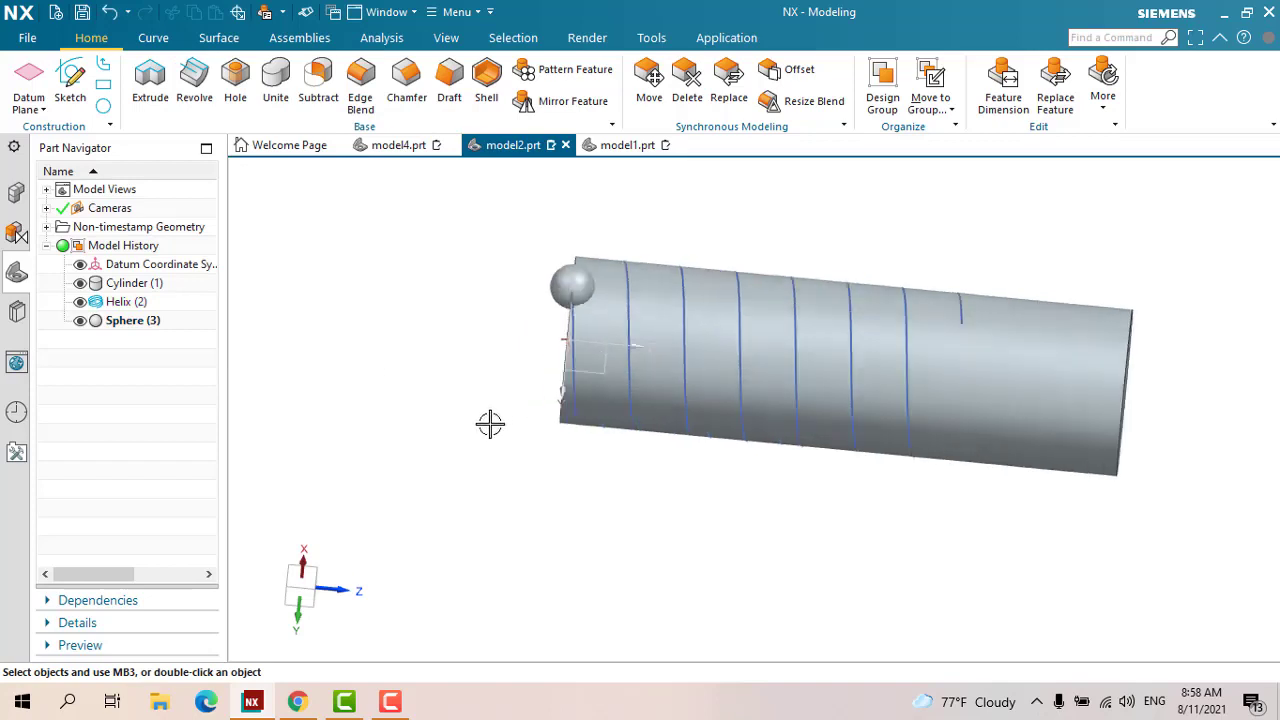
pyautogui.moveTo(490, 424); pyautogui.dragTo(449, 217, button='middle')
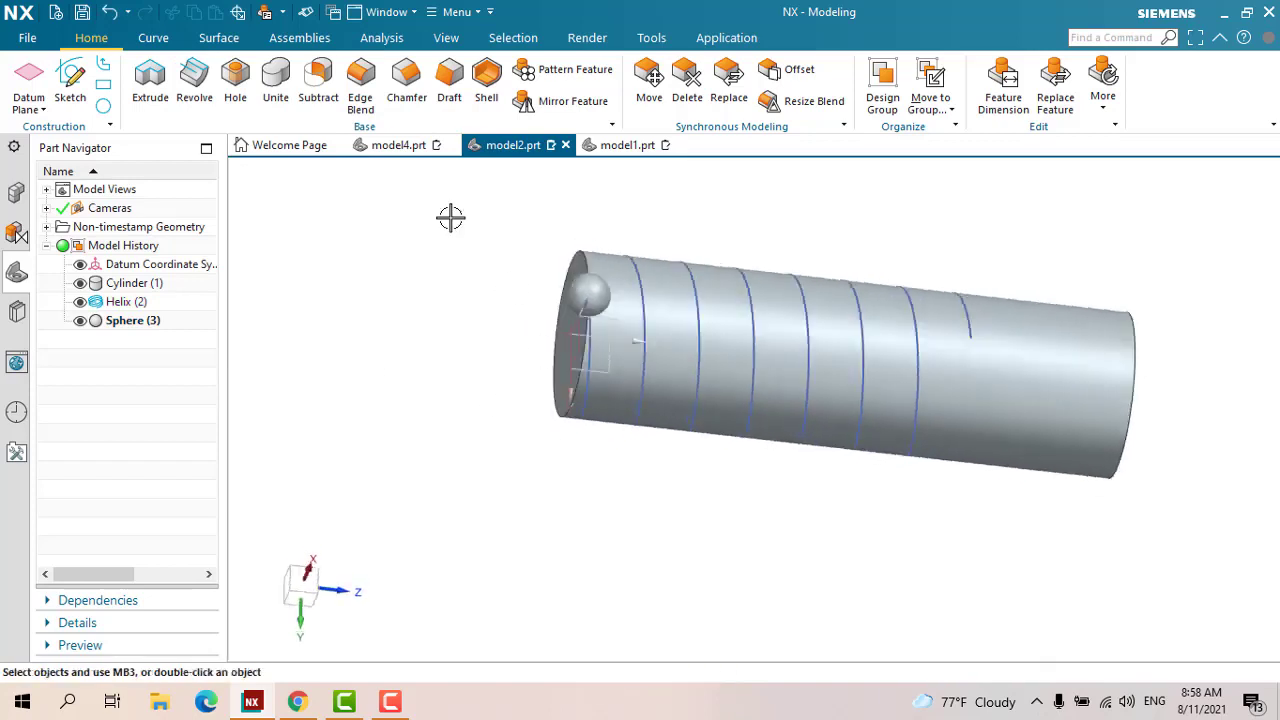
# Start a Swept Volume and select the sphere as its tool body
pyautogui.click(449, 17)
pyautogui.moveTo(462, 104)
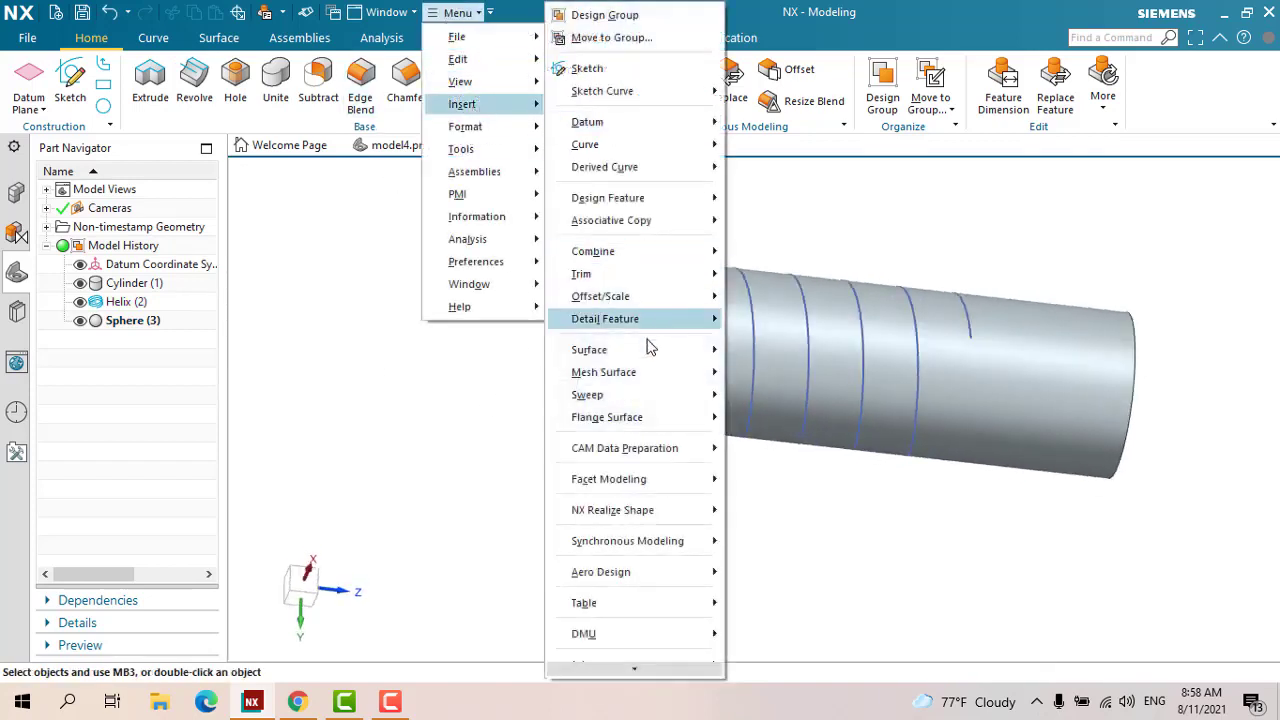
pyautogui.moveTo(600, 395)
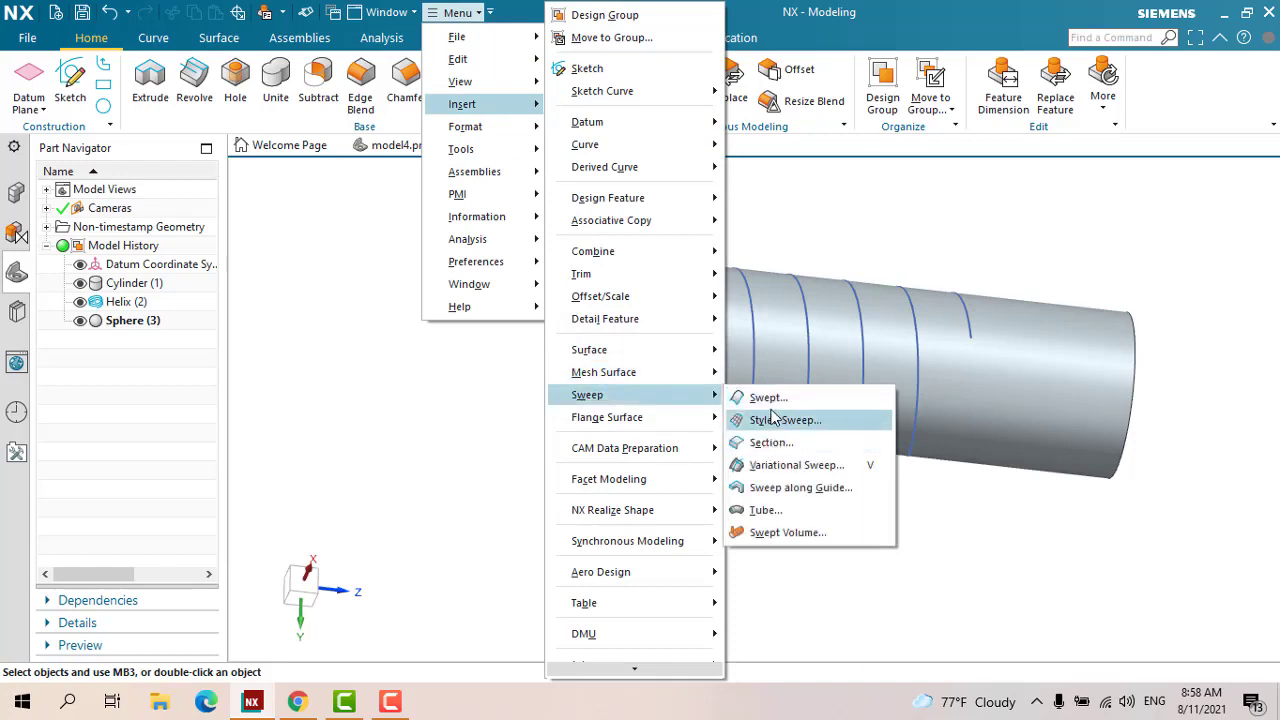
pyautogui.click(800, 534)
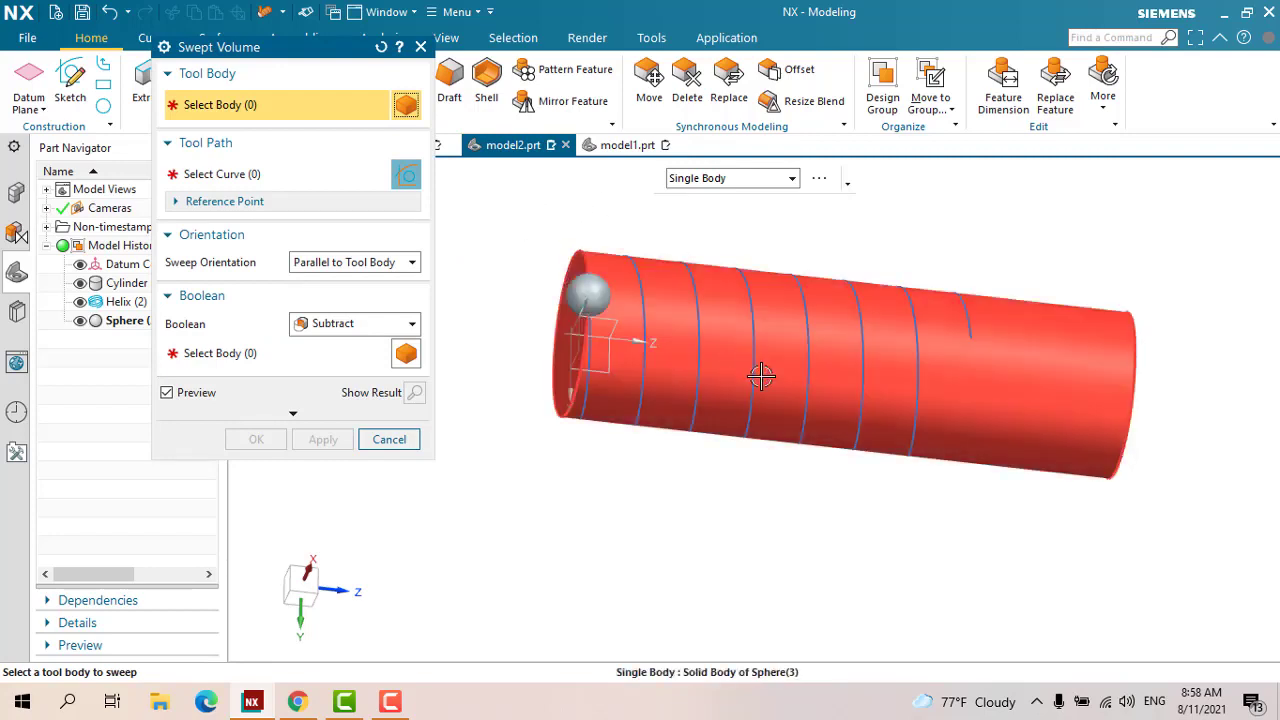
pyautogui.moveTo(677, 474)
pyautogui.mouseDown(button='middle')
pyautogui.moveTo(610, 297)
pyautogui.moveTo(694, 346)
pyautogui.mouseUp(button='middle')
pyautogui.scroll(2, 571, 286)
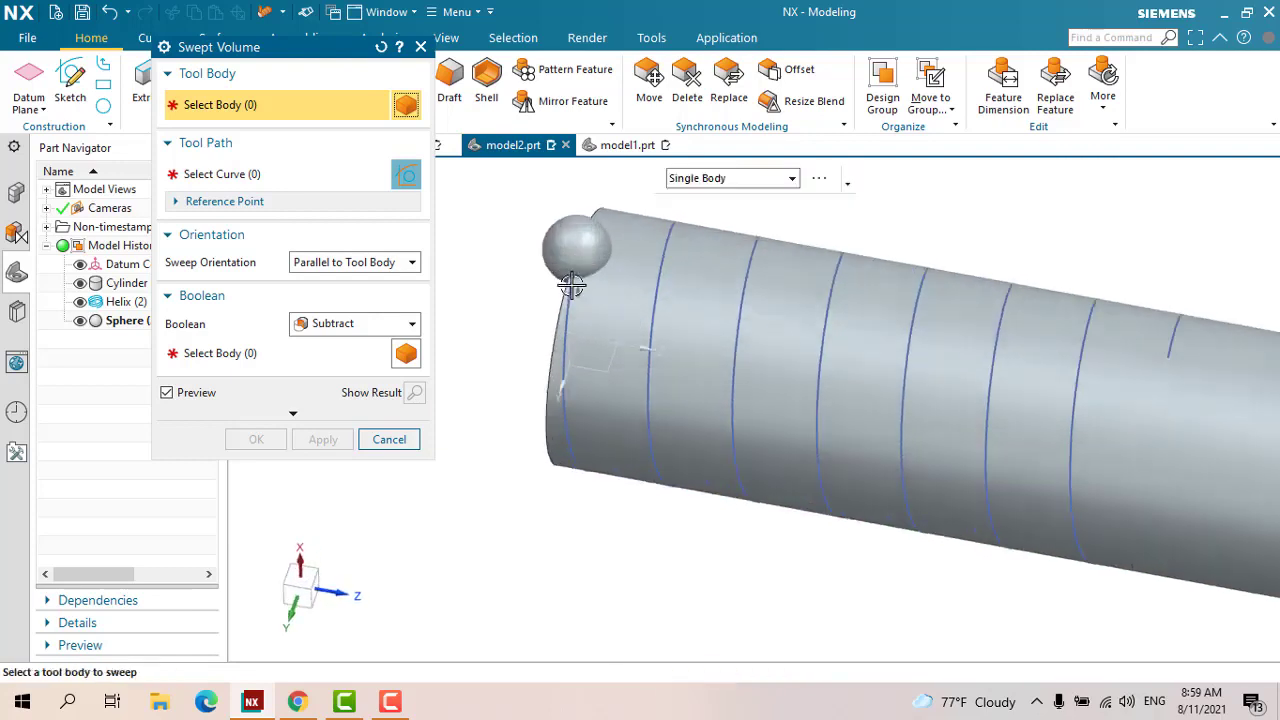
pyautogui.moveTo(571, 286); pyautogui.dragTo(580, 240, button='middle')
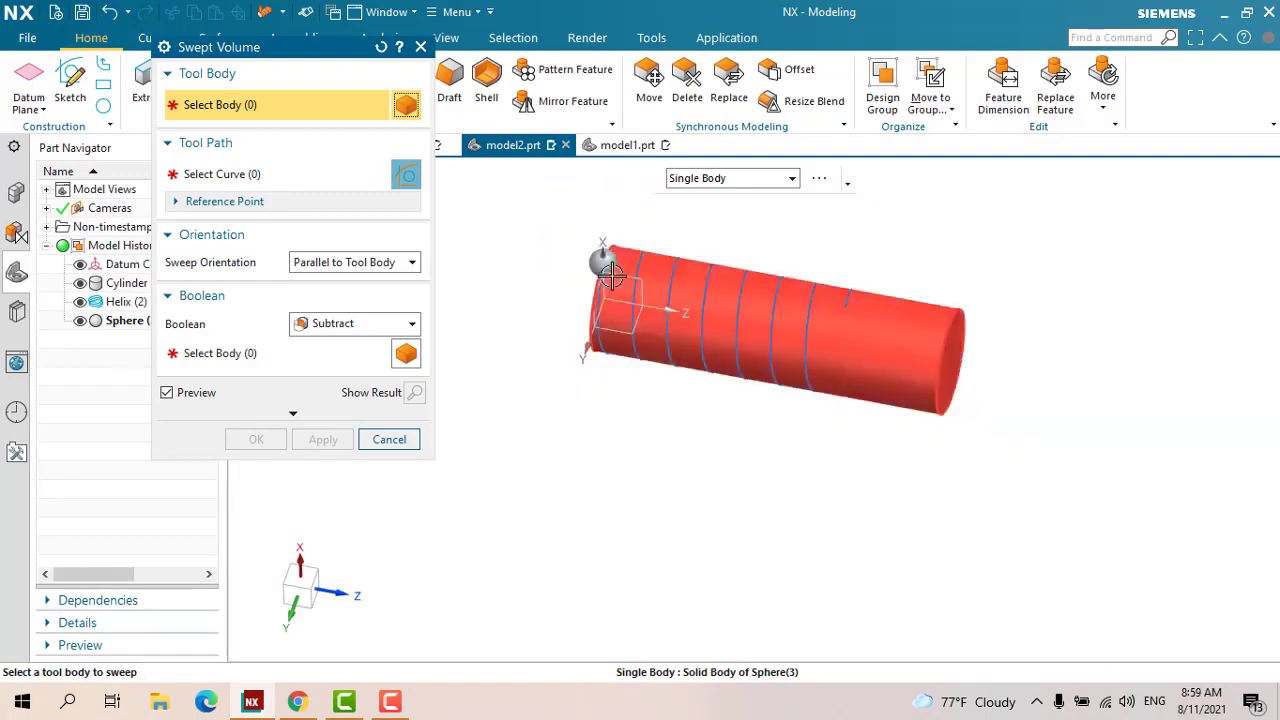
pyautogui.moveTo(600, 252)
pyautogui.mouseDown(button='middle')
pyautogui.moveTo(620, 250)
pyautogui.moveTo(590, 275)
pyautogui.mouseUp(button='middle')
pyautogui.scroll(-1, 677, 371)
pyautogui.scroll(-3, 682, 371)
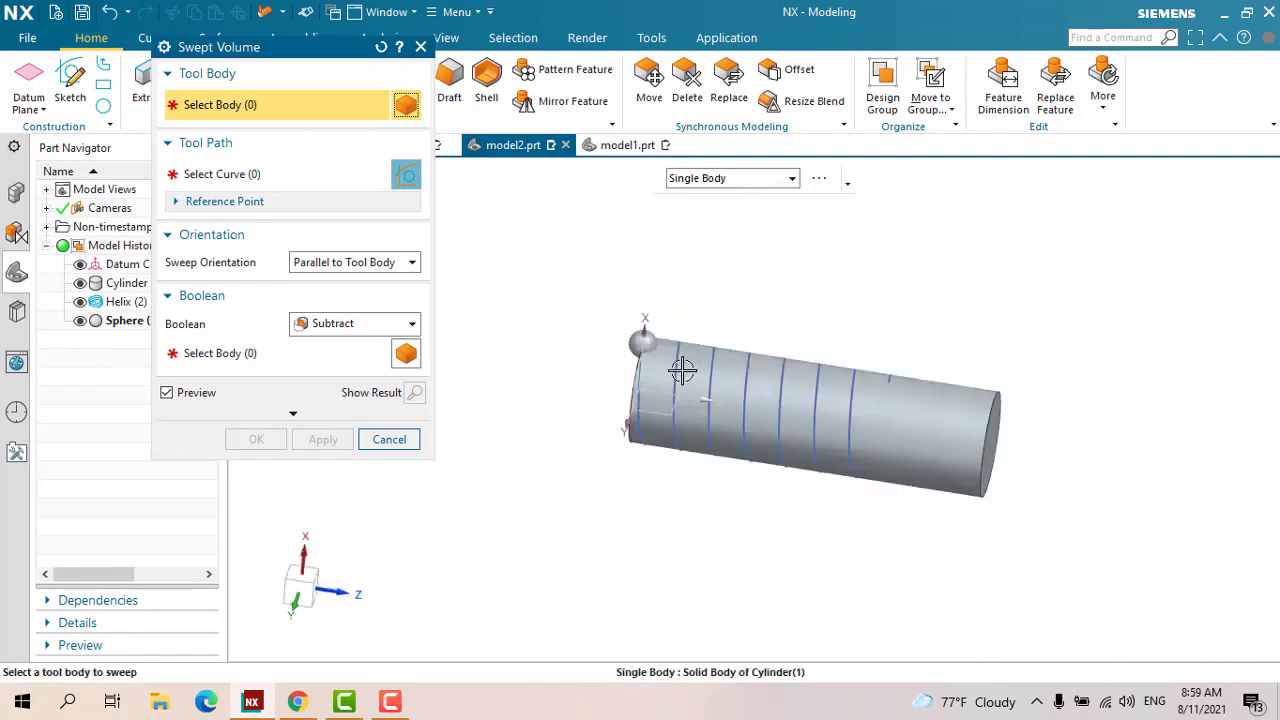
pyautogui.scroll(3, 682, 371)
pyautogui.moveTo(683, 383); pyautogui.dragTo(686, 363, button='middle')
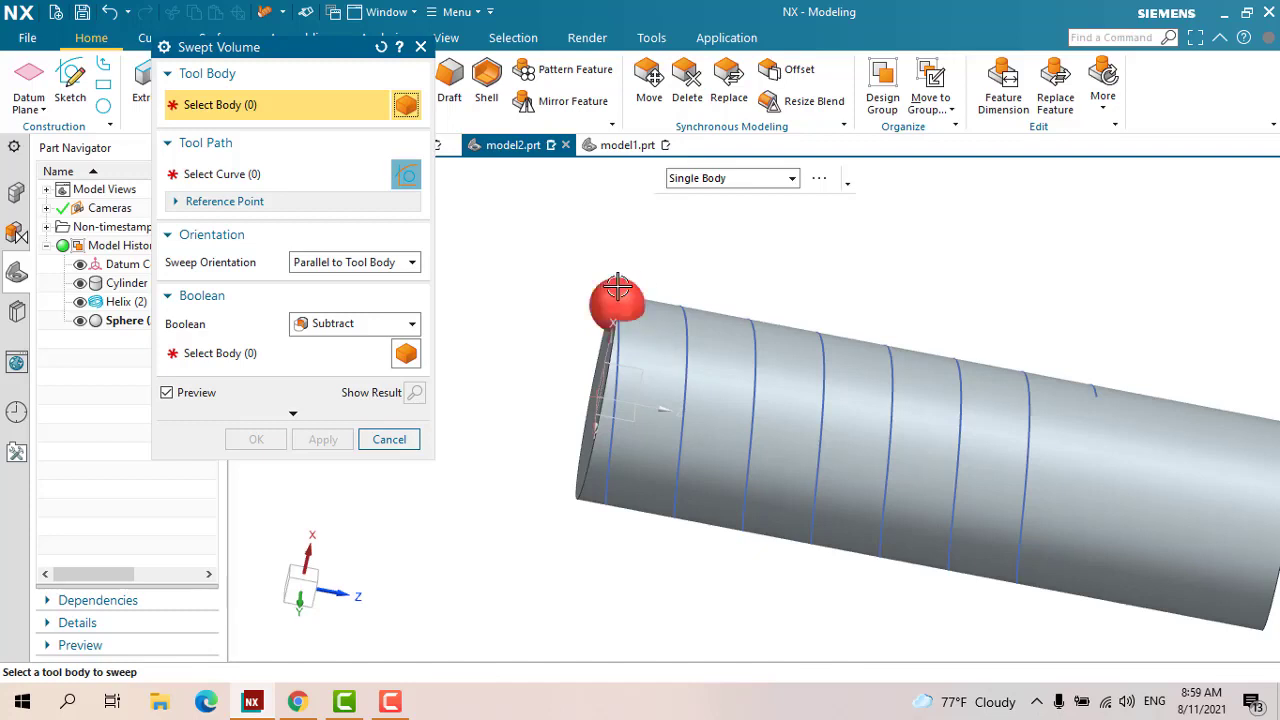
pyautogui.scroll(-2, 650, 300)
pyautogui.moveTo(694, 314)
pyautogui.mouseDown(button='middle')
pyautogui.moveTo(783, 436)
pyautogui.moveTo(770, 420)
pyautogui.mouseUp(button='middle')
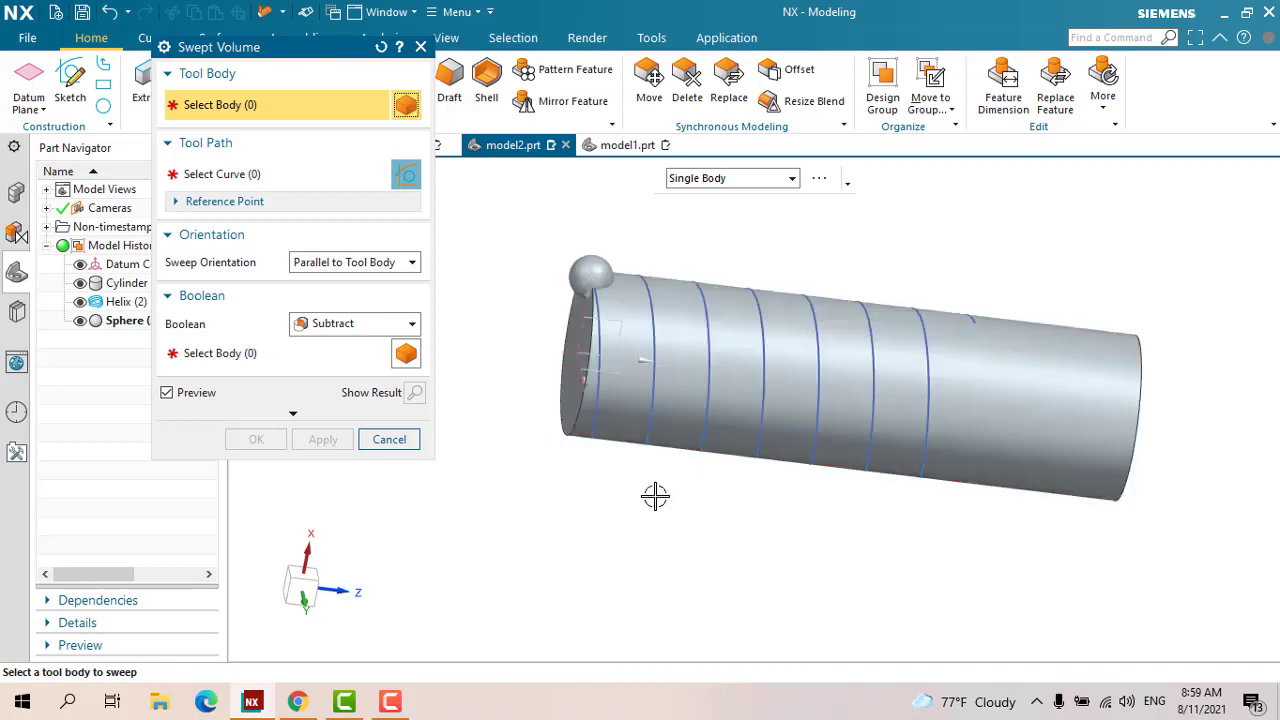
pyautogui.moveTo(619, 473)
pyautogui.mouseDown(button='middle')
pyautogui.moveTo(634, 531)
pyautogui.moveTo(630, 520)
pyautogui.mouseUp(button='middle')
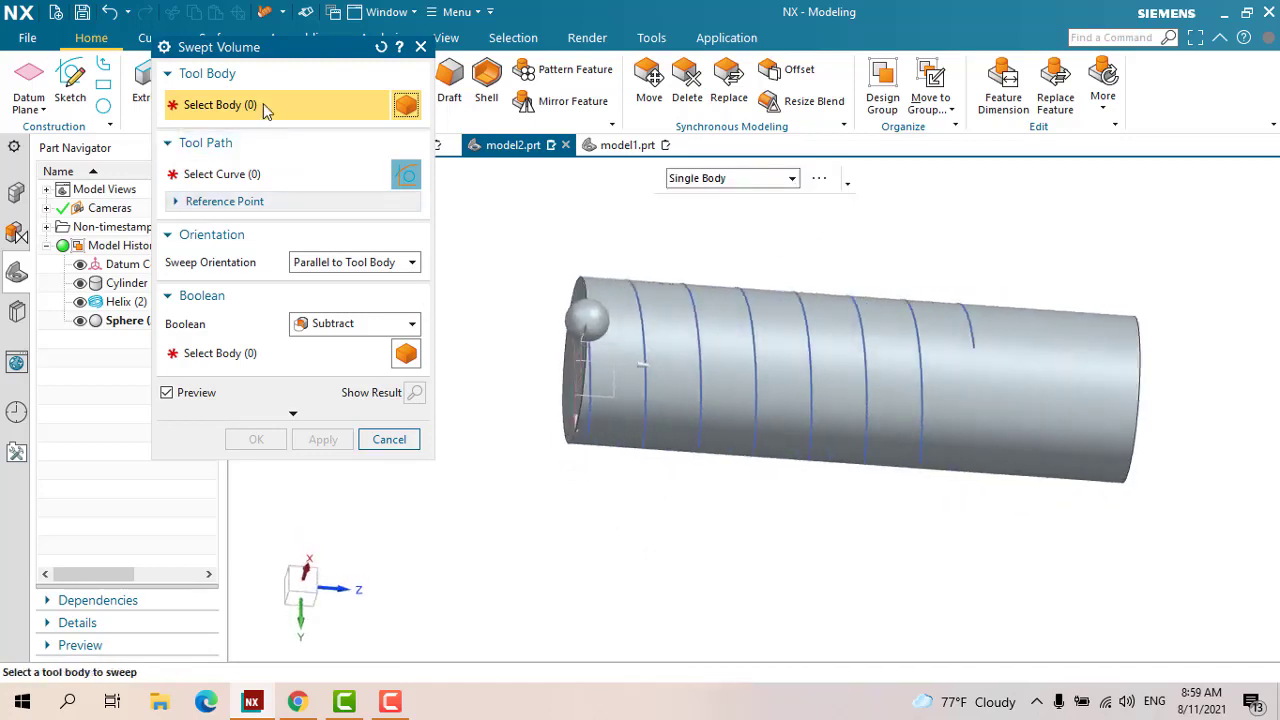
pyautogui.click(588, 314)
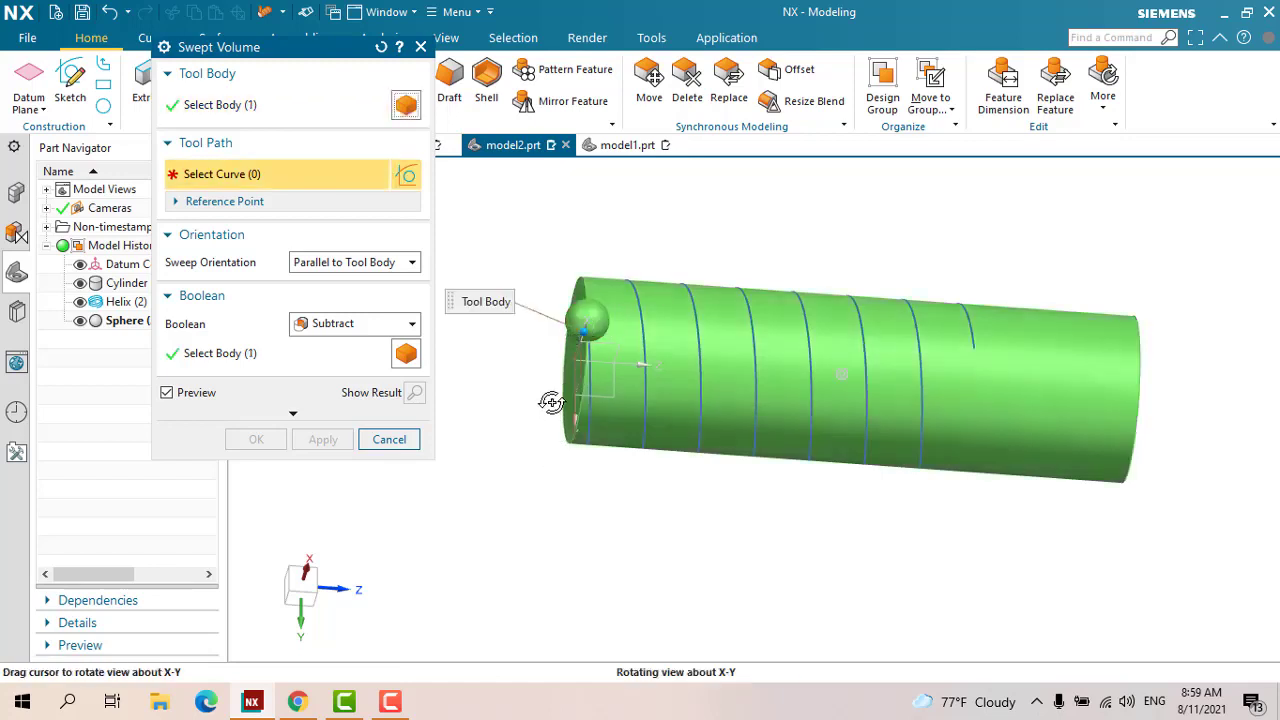
# Pick the helix as tool path, preview the Subtract groove, then switch Boolean to Intersect
pyautogui.moveTo(551, 397); pyautogui.dragTo(560, 370, button='middle')
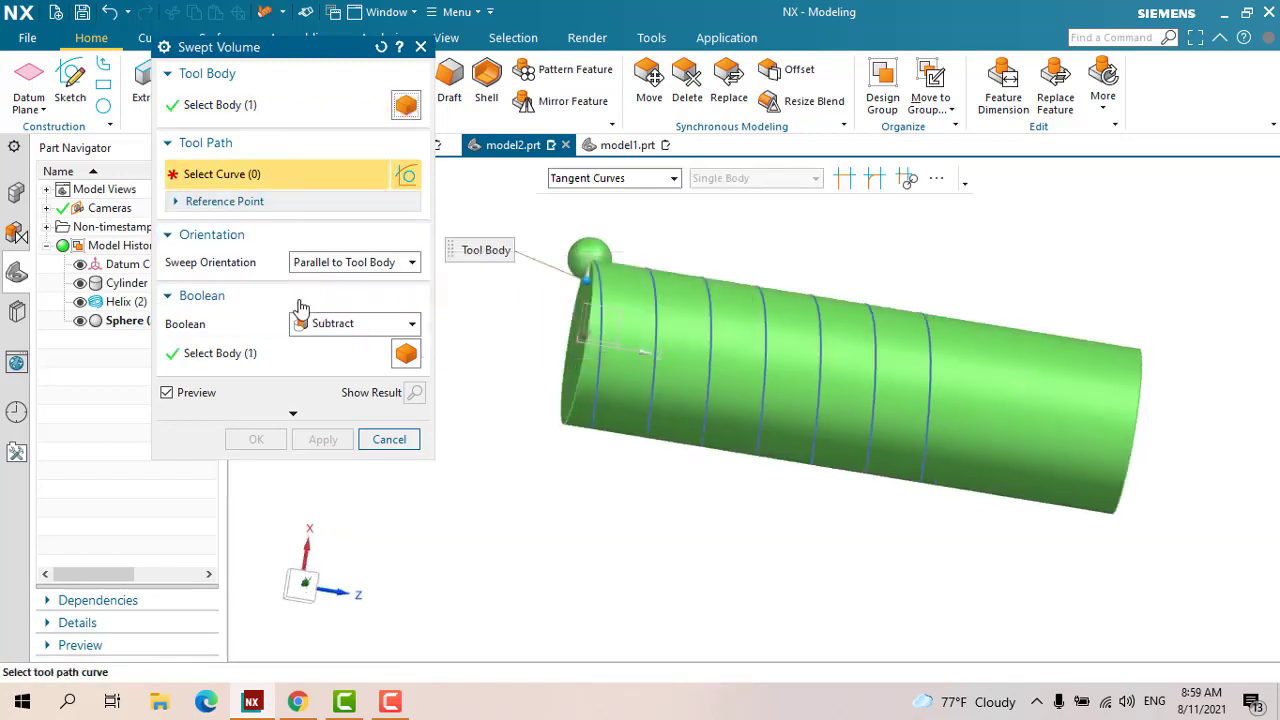
pyautogui.click(604, 311)
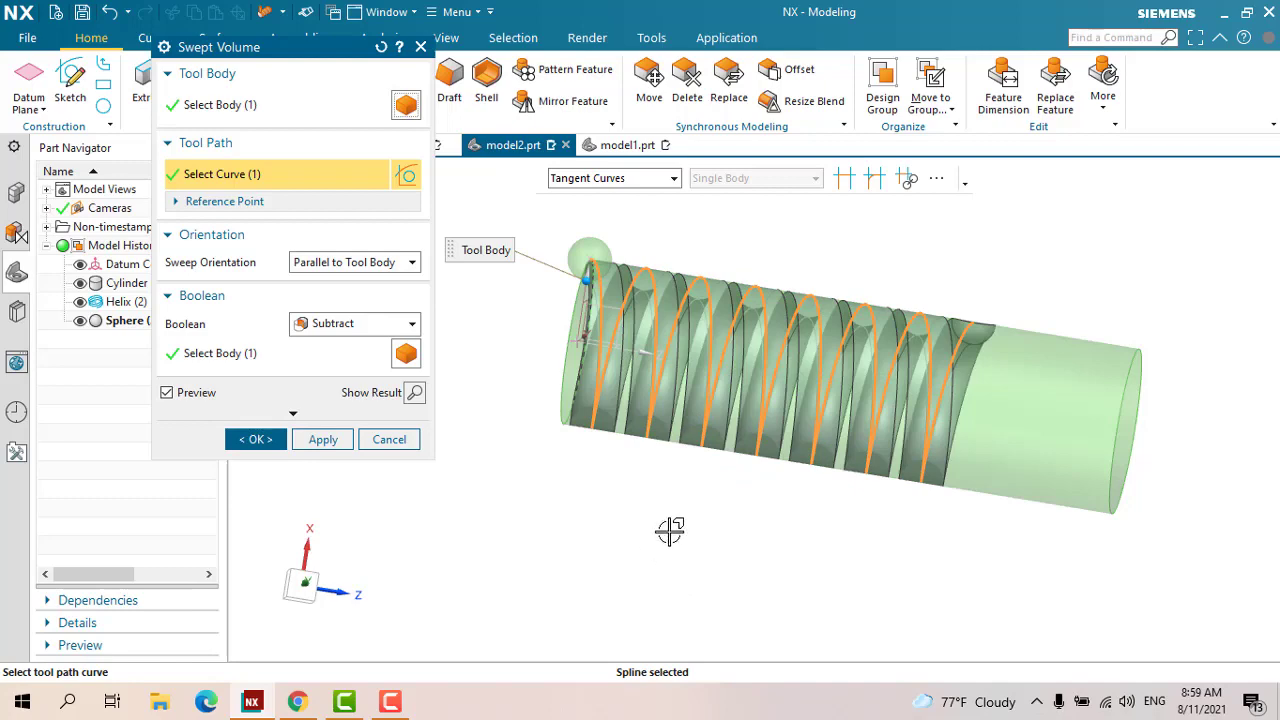
pyautogui.moveTo(674, 531)
pyautogui.mouseDown(button='middle')
pyautogui.moveTo(656, 591)
pyautogui.moveTo(620, 560)
pyautogui.mouseUp(button='middle')
pyautogui.click(340, 323)
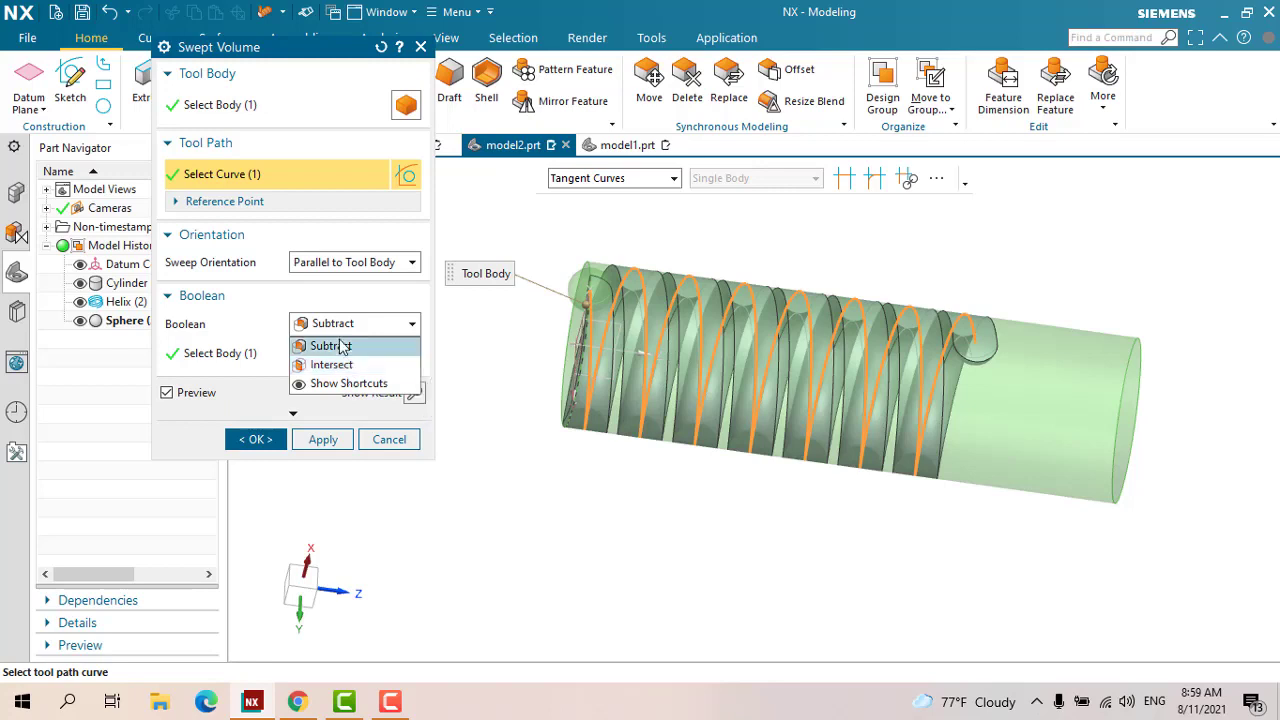
pyautogui.click(340, 345)
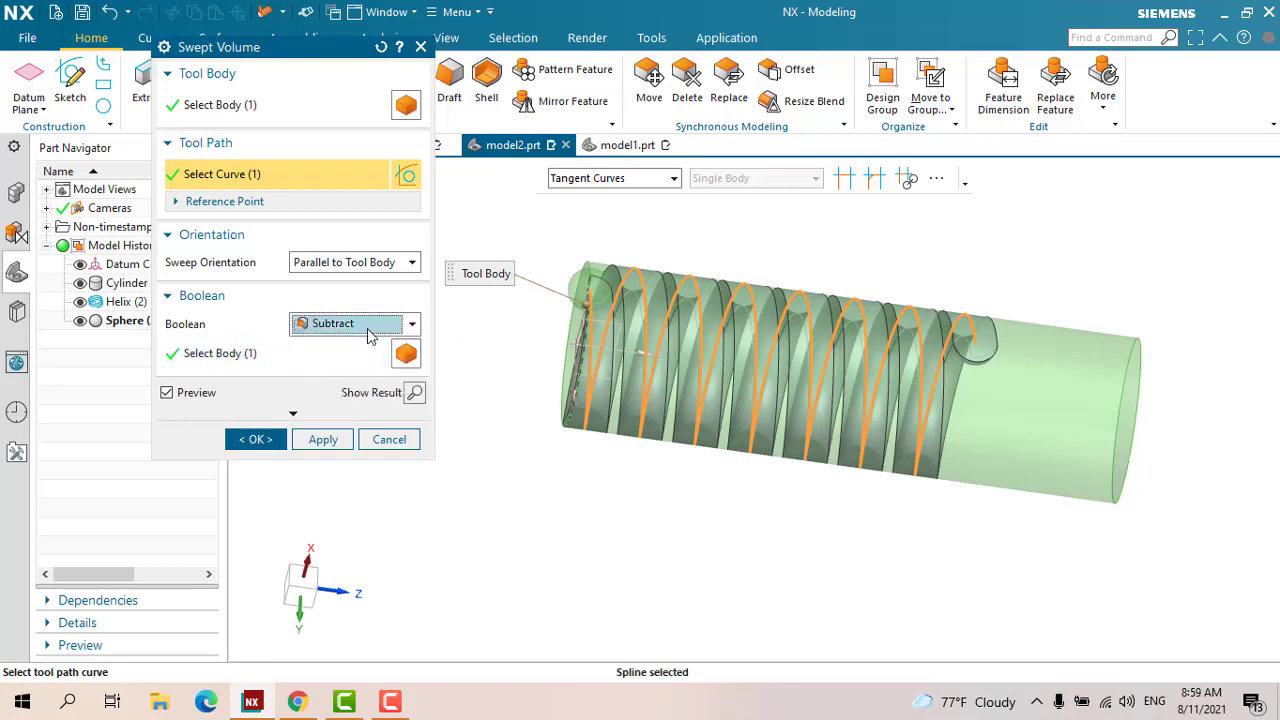
pyautogui.click(414, 393)
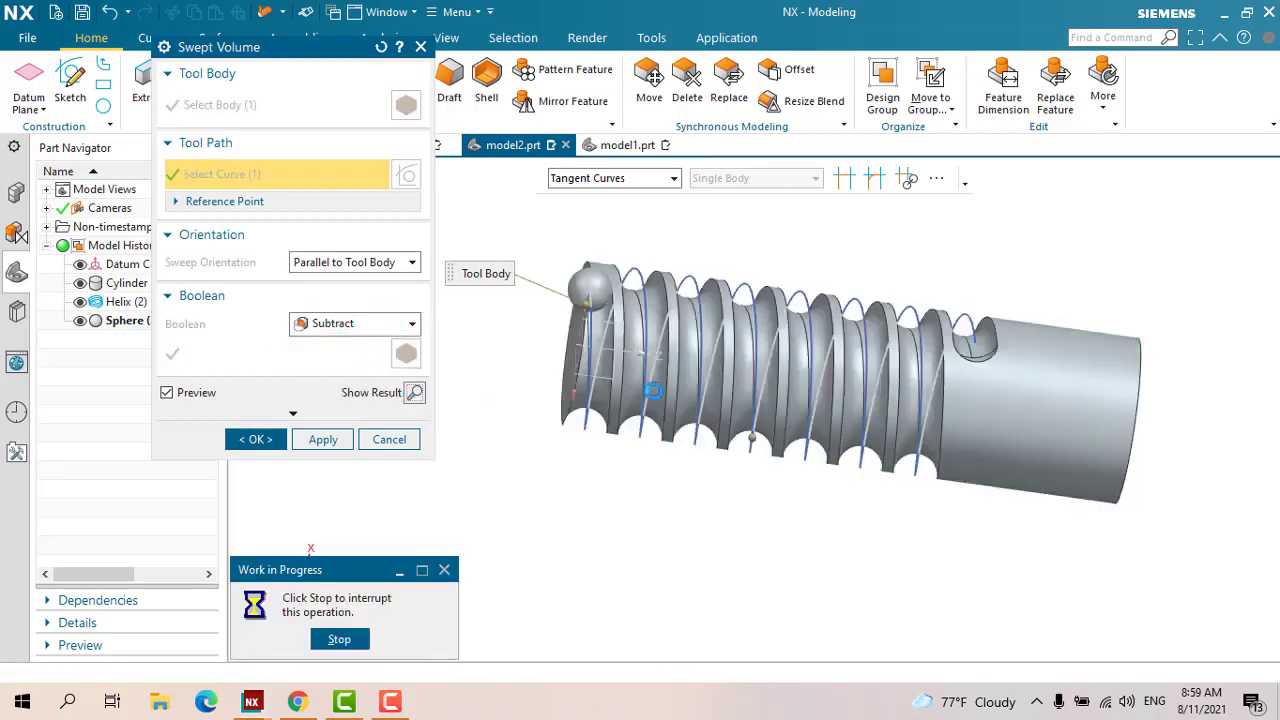
pyautogui.moveTo(676, 405); pyautogui.dragTo(642, 348, button='middle')
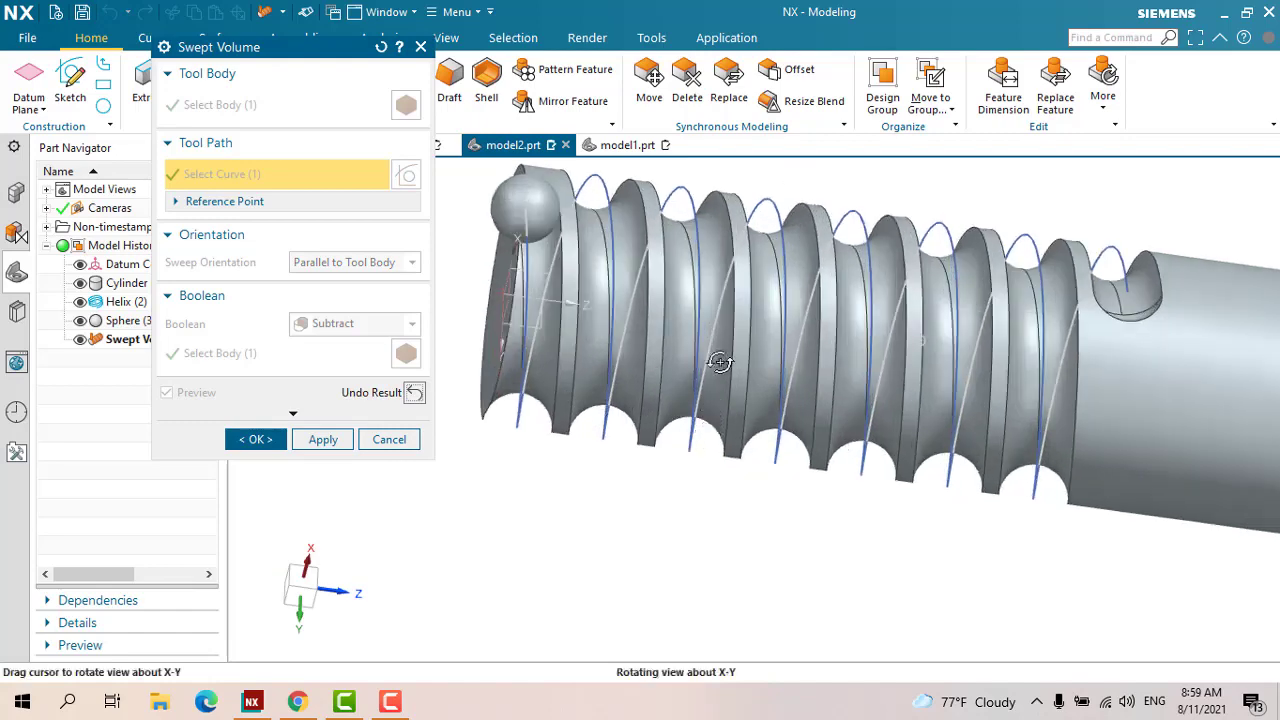
pyautogui.click(414, 393)
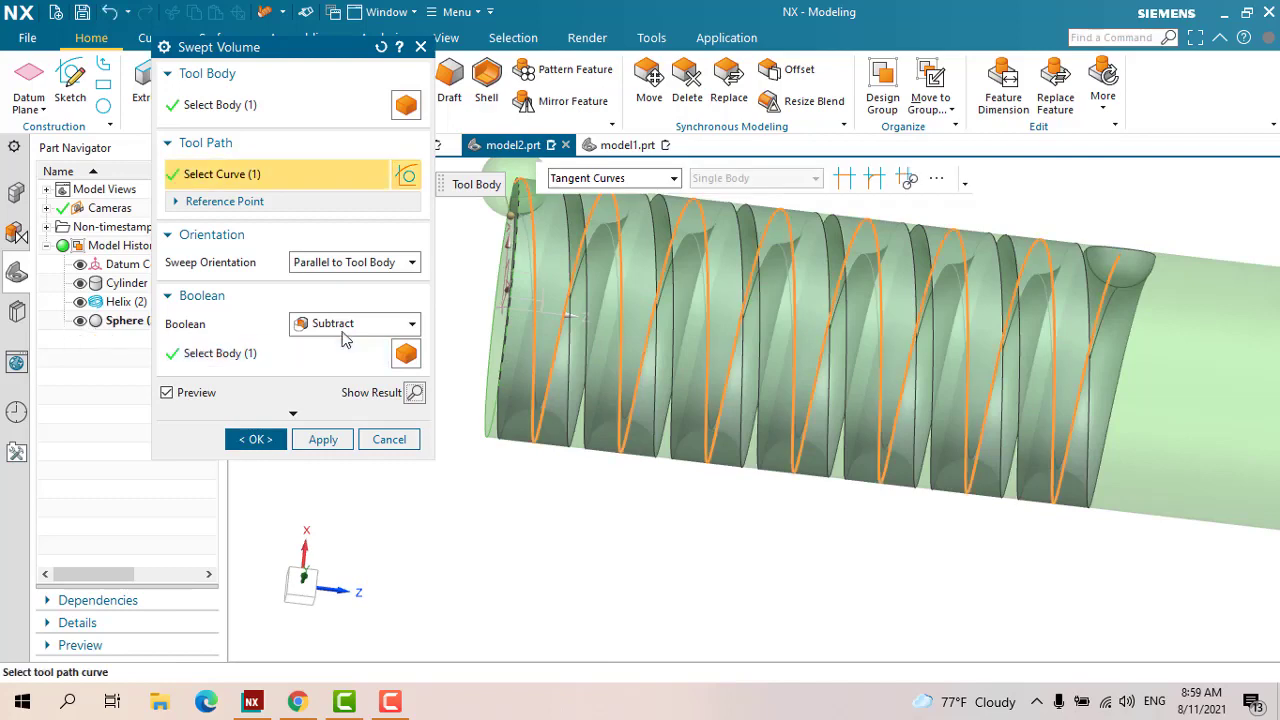
pyautogui.click(350, 323)
pyautogui.click(343, 367)
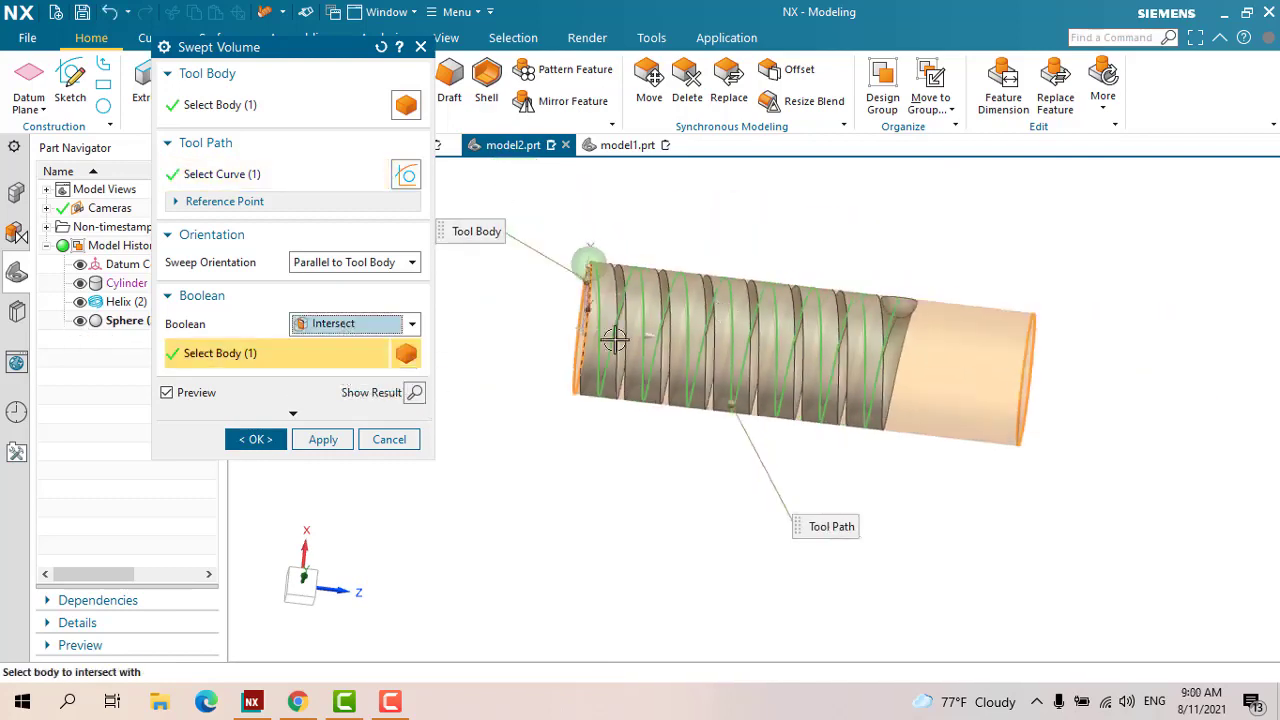
# Preview the Intersect result of the swept volume, then undo it
pyautogui.keyDown('shift'); pyautogui.moveTo(617, 334); pyautogui.dragTo(569, 336, button='middle'); pyautogui.keyUp('shift')
pyautogui.scroll(-2, 734, 257)
pyautogui.scroll(-2, 796, 366)
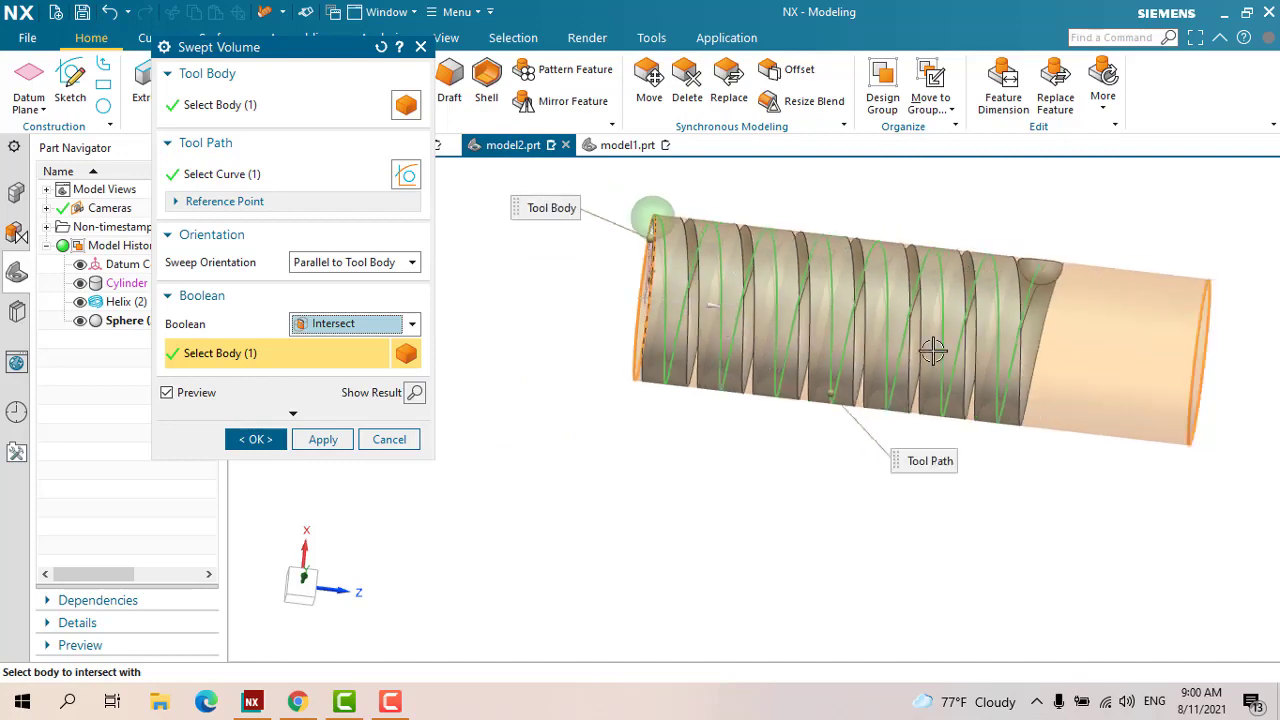
pyautogui.click(414, 392)
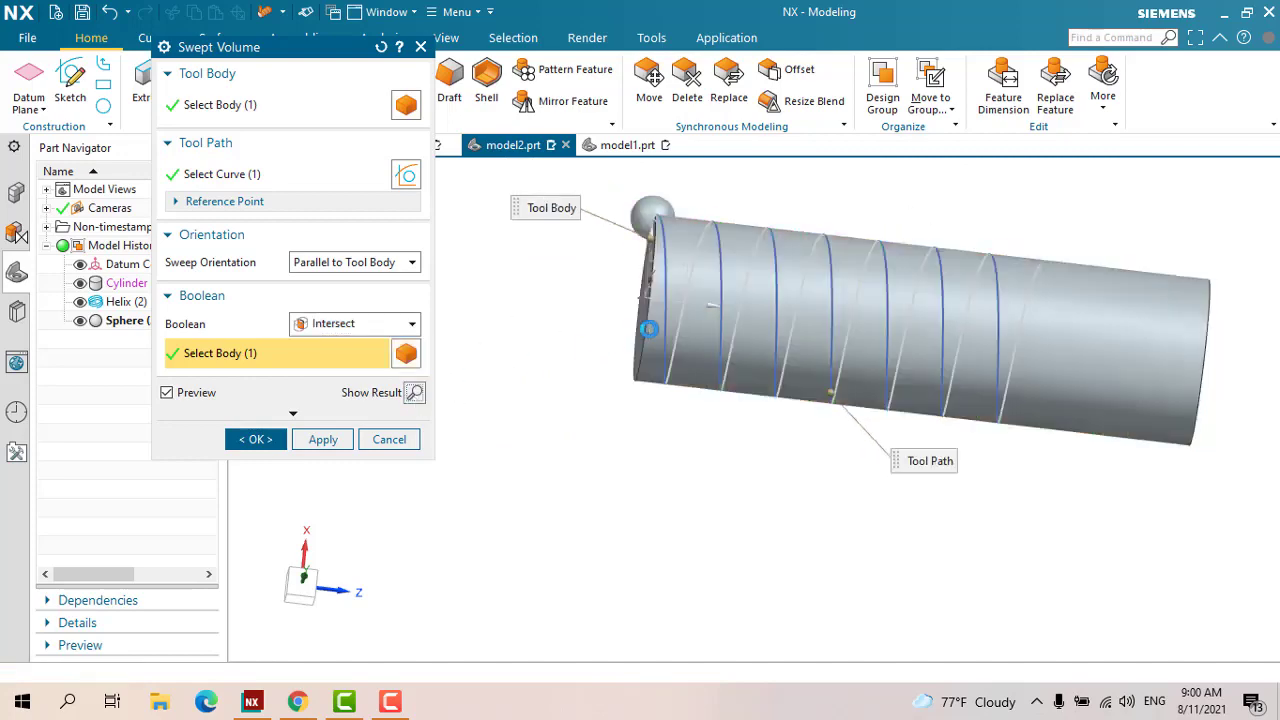
pyautogui.moveTo(822, 358)
pyautogui.mouseDown(button='middle')
pyautogui.moveTo(754, 487)
pyautogui.moveTo(503, 378)
pyautogui.mouseUp(button='middle')
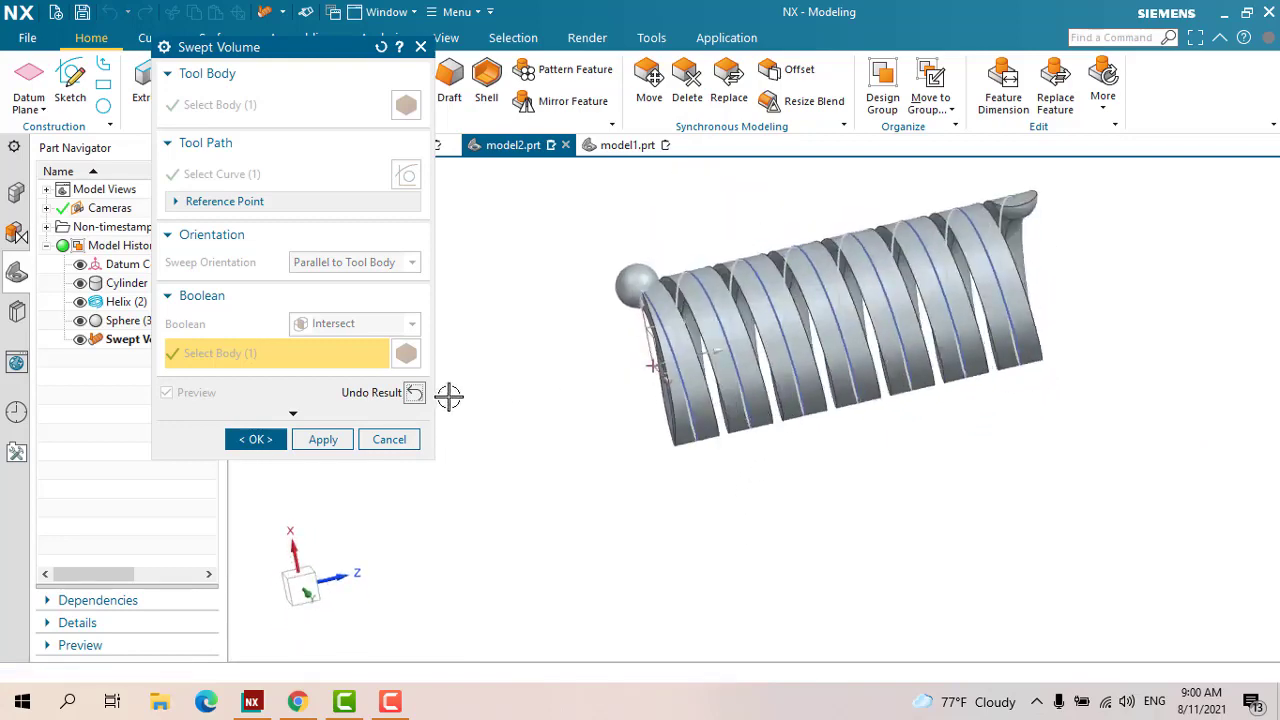
pyautogui.click(414, 394)
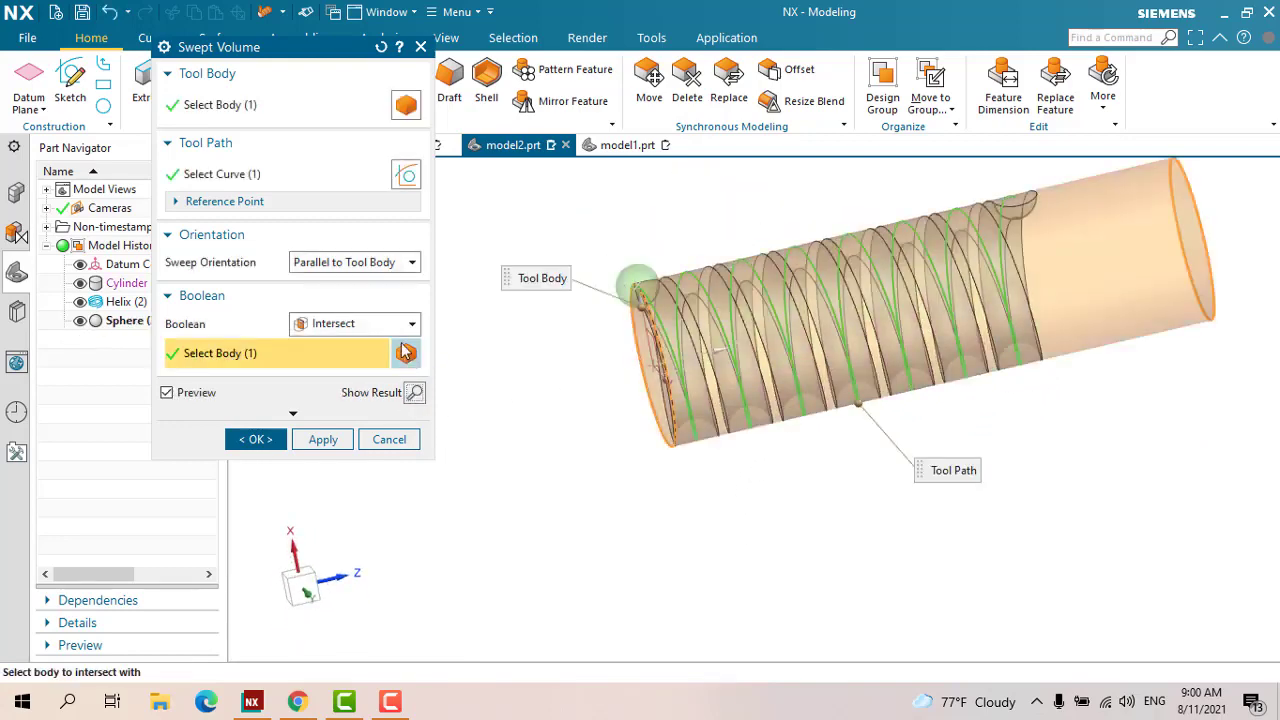
# Set Boolean back to Subtract and create Swept Volume (4)
pyautogui.click(400, 323)
pyautogui.click(334, 343)
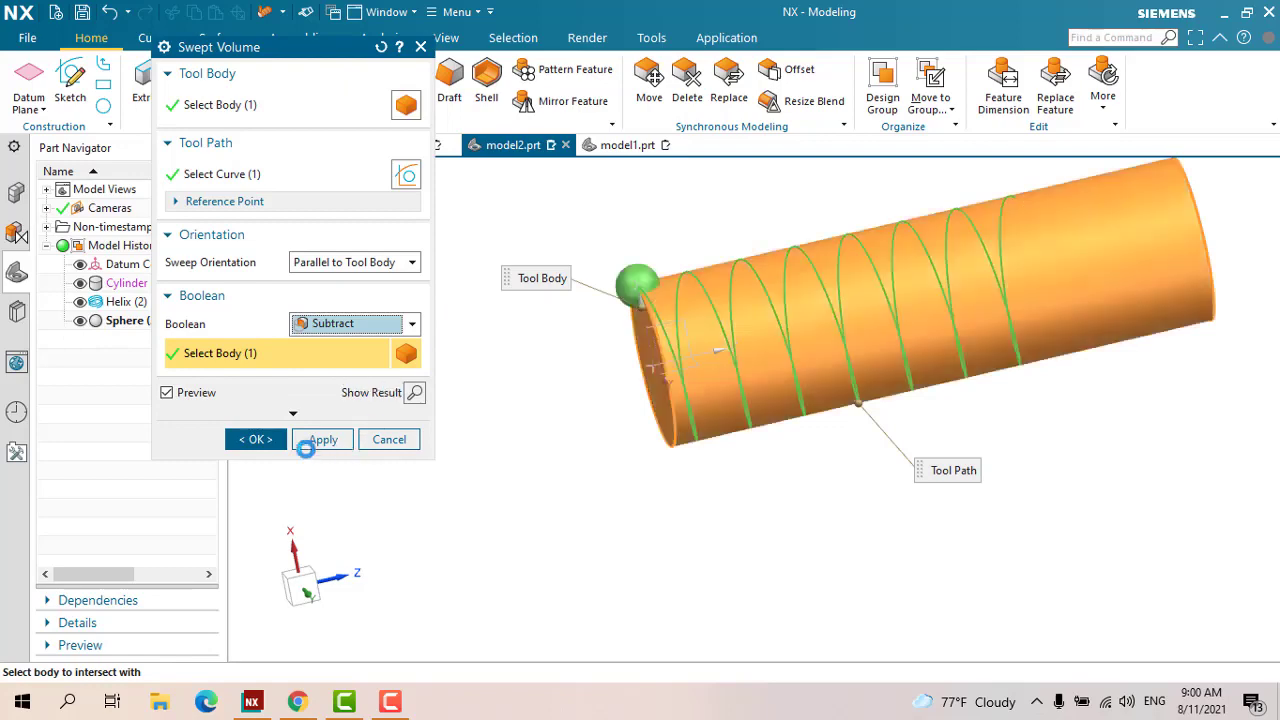
pyautogui.moveTo(688, 446)
pyautogui.mouseDown(button='middle')
pyautogui.moveTo(693, 473)
pyautogui.moveTo(760, 440)
pyautogui.mouseUp(button='middle')
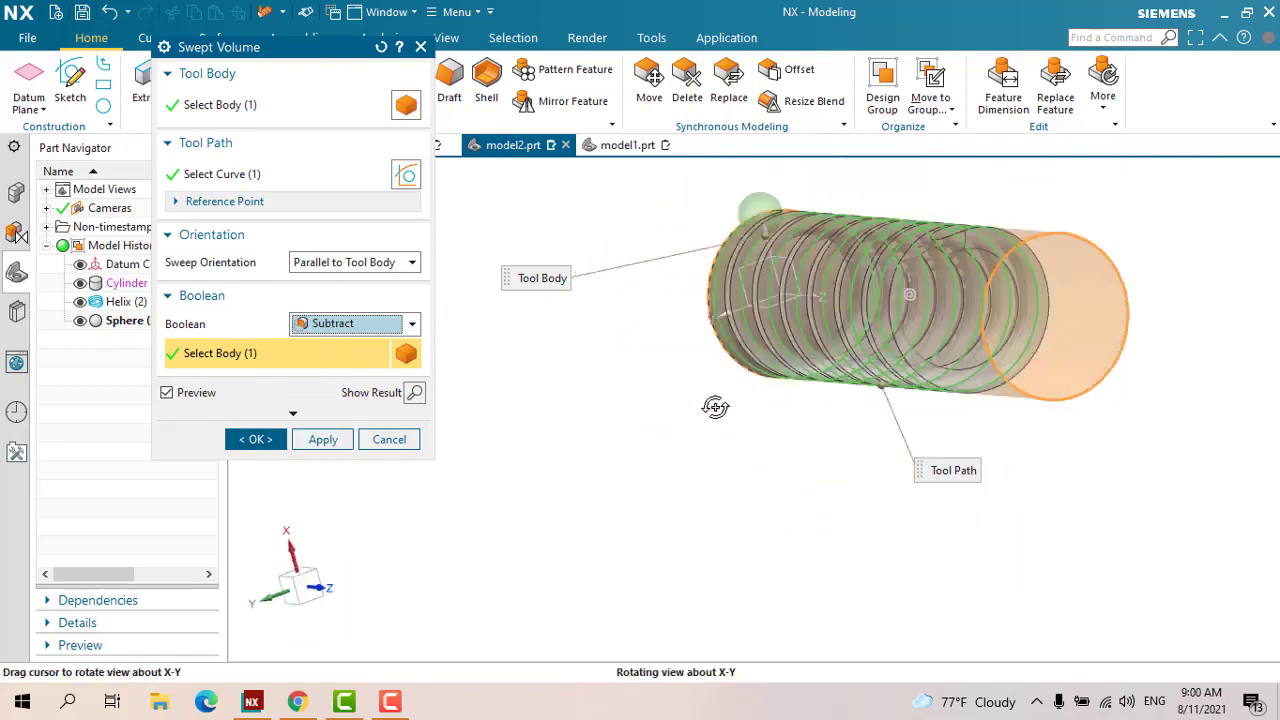
pyautogui.click(247, 438)
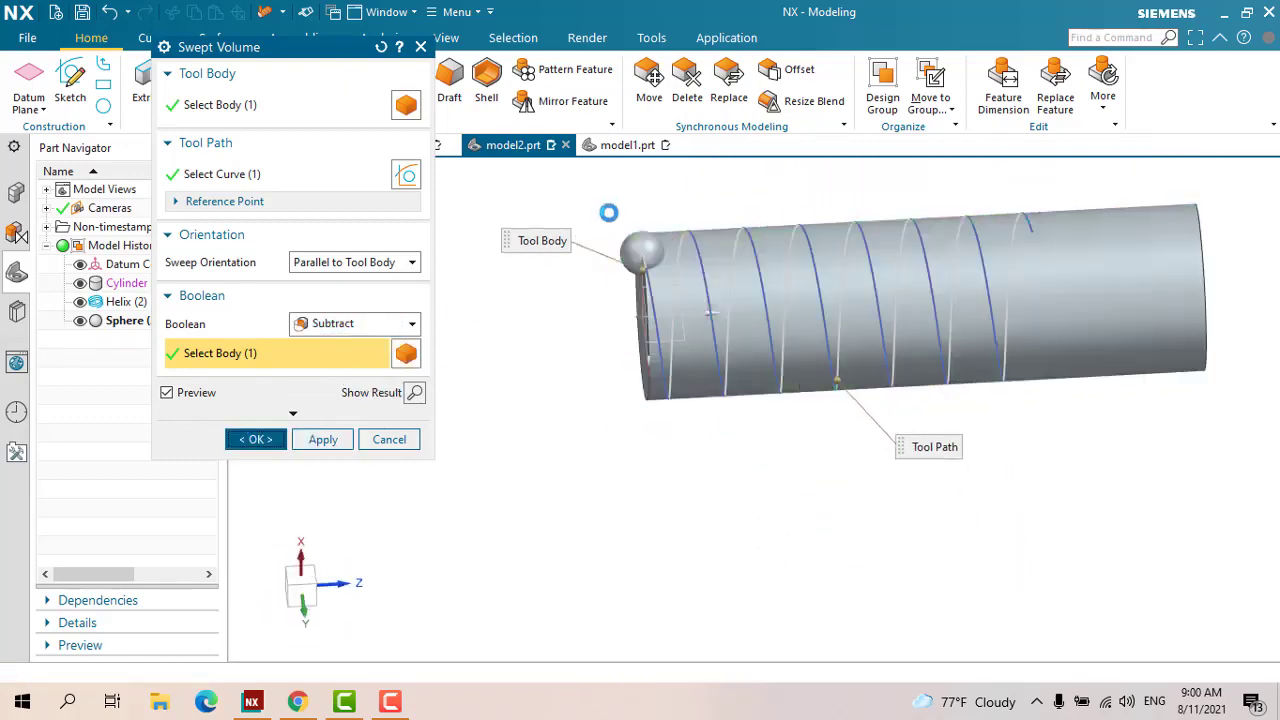
pyautogui.moveTo(547, 376)
pyautogui.mouseDown(button='middle')
pyautogui.moveTo(571, 389)
pyautogui.moveTo(524, 378)
pyautogui.mouseUp(button='middle')
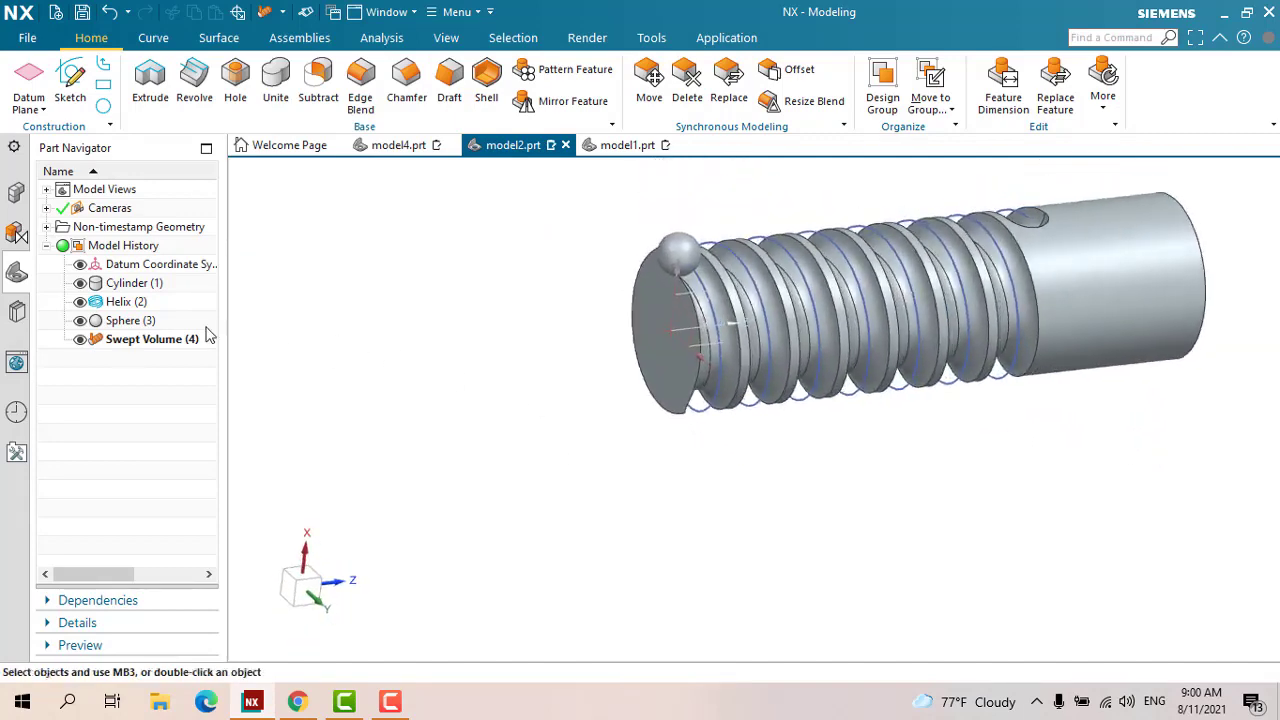
# Hide the Sphere and Helix features so only the grooved shaft is visible
pyautogui.click(142, 320)
pyautogui.rightClick(142, 320)
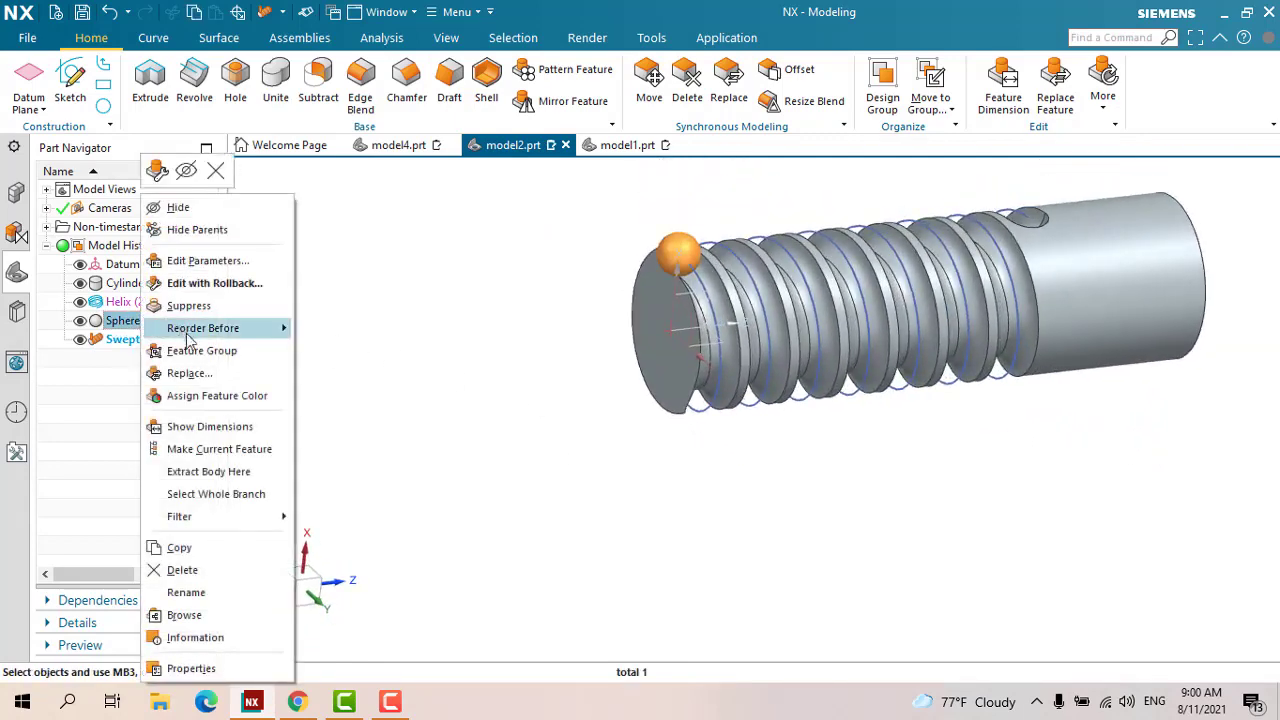
pyautogui.click(179, 208)
pyautogui.moveTo(654, 417); pyautogui.dragTo(662, 421, button='middle')
pyautogui.click(120, 302)
pyautogui.rightClick(122, 302)
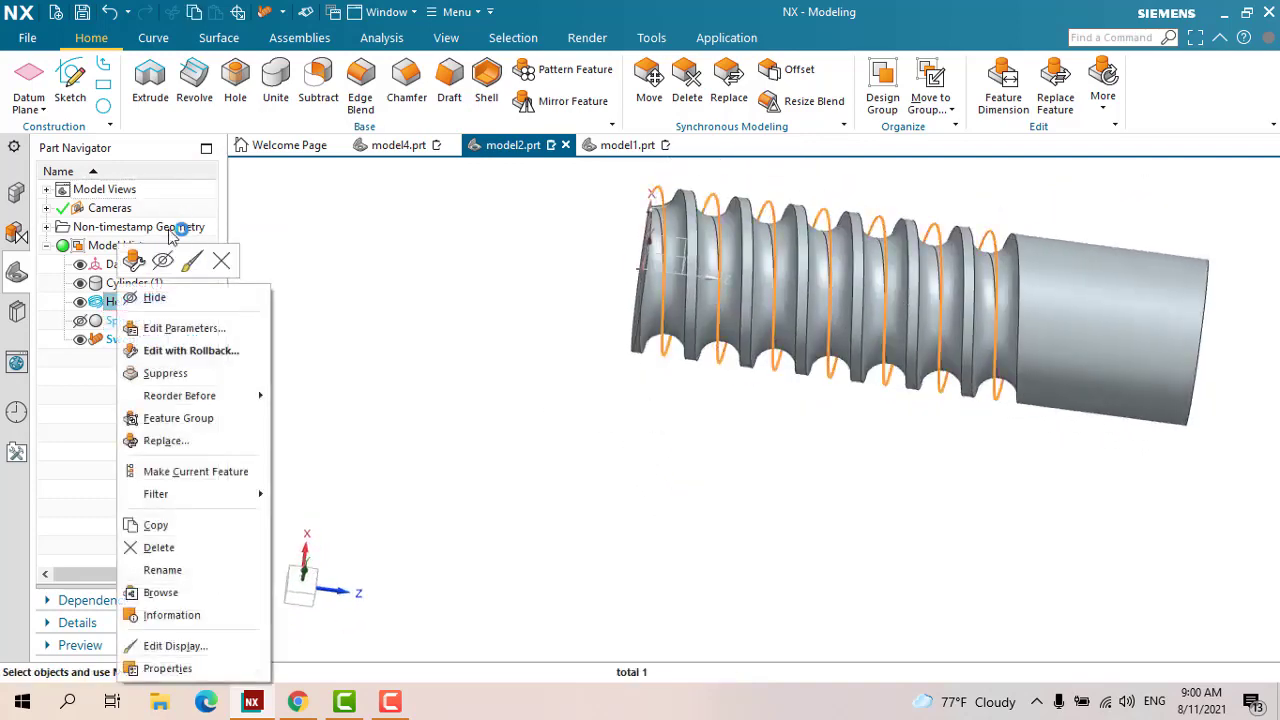
pyautogui.click(170, 258)
pyautogui.moveTo(737, 488)
pyautogui.mouseDown(button='middle')
pyautogui.moveTo(749, 403)
pyautogui.moveTo(1191, 266)
pyautogui.moveTo(1194, 251)
pyautogui.moveTo(1229, 277)
pyautogui.moveTo(1217, 254)
pyautogui.moveTo(1210, 262)
pyautogui.mouseUp(button='middle')
# Highlight the swept volume feature and inspect the grooved shaft at a tilted angle
pyautogui.click(168, 347)
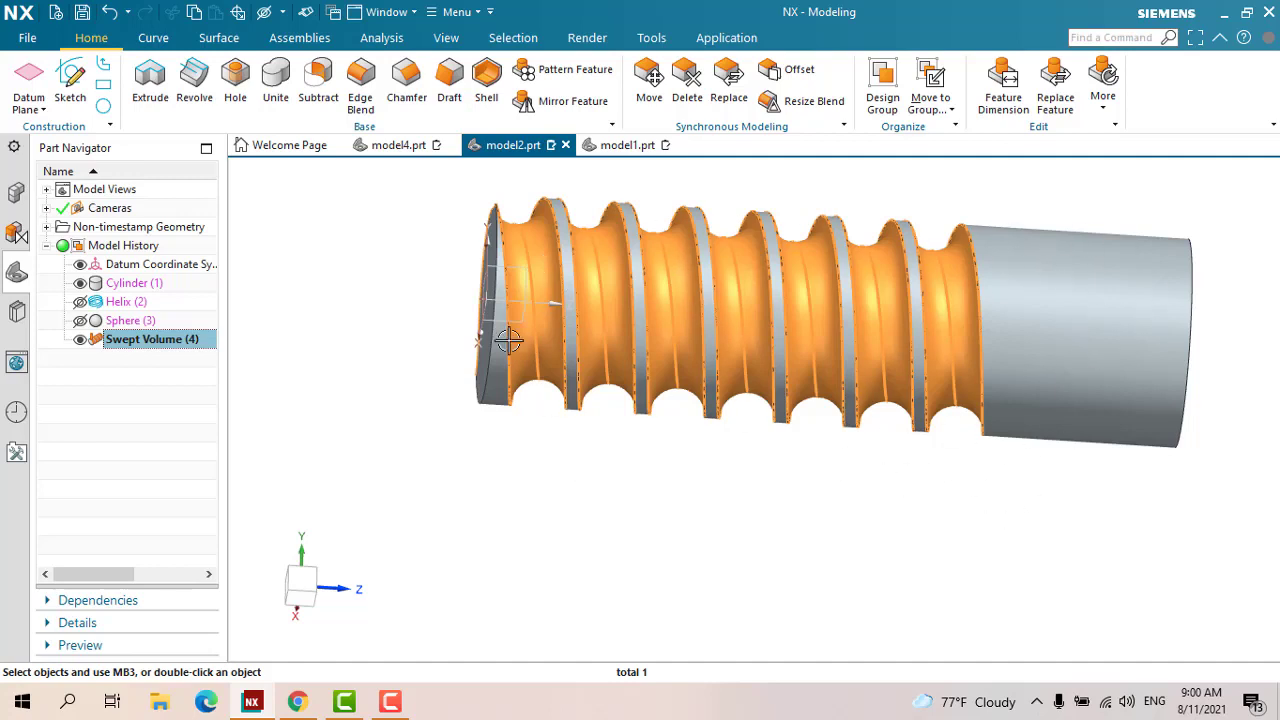
pyautogui.click(145, 321)
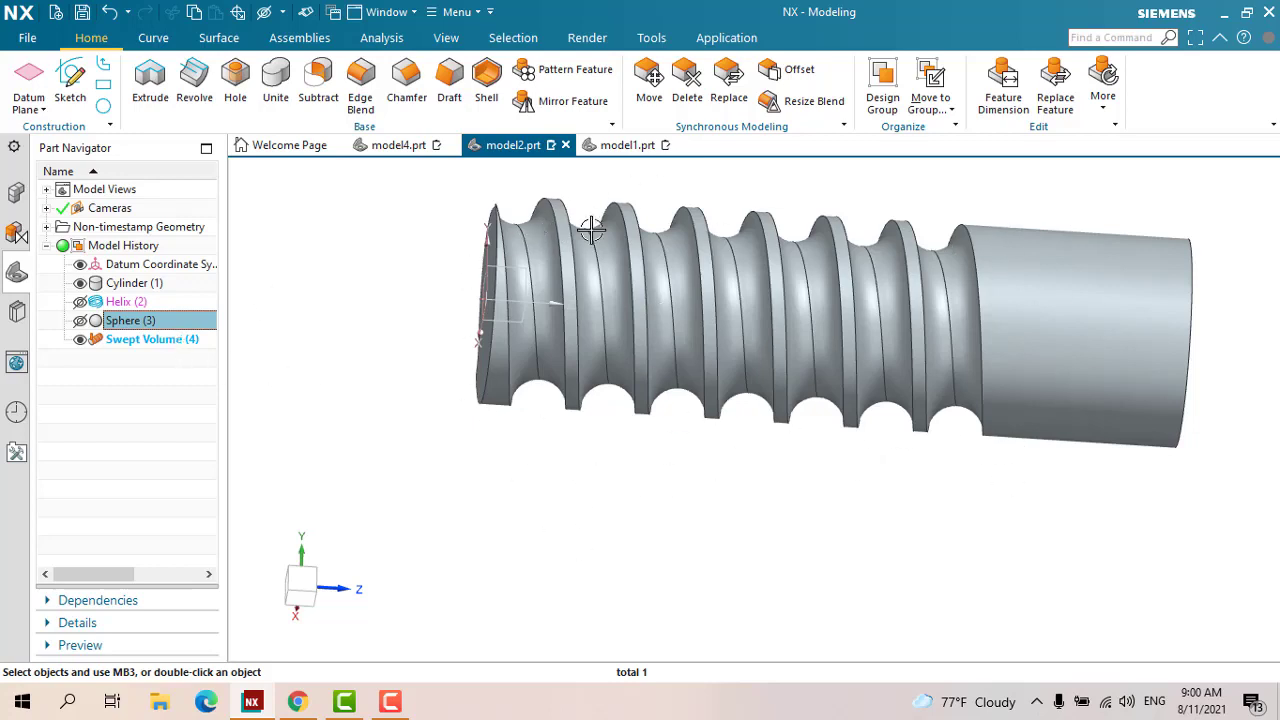
pyautogui.click(185, 347)
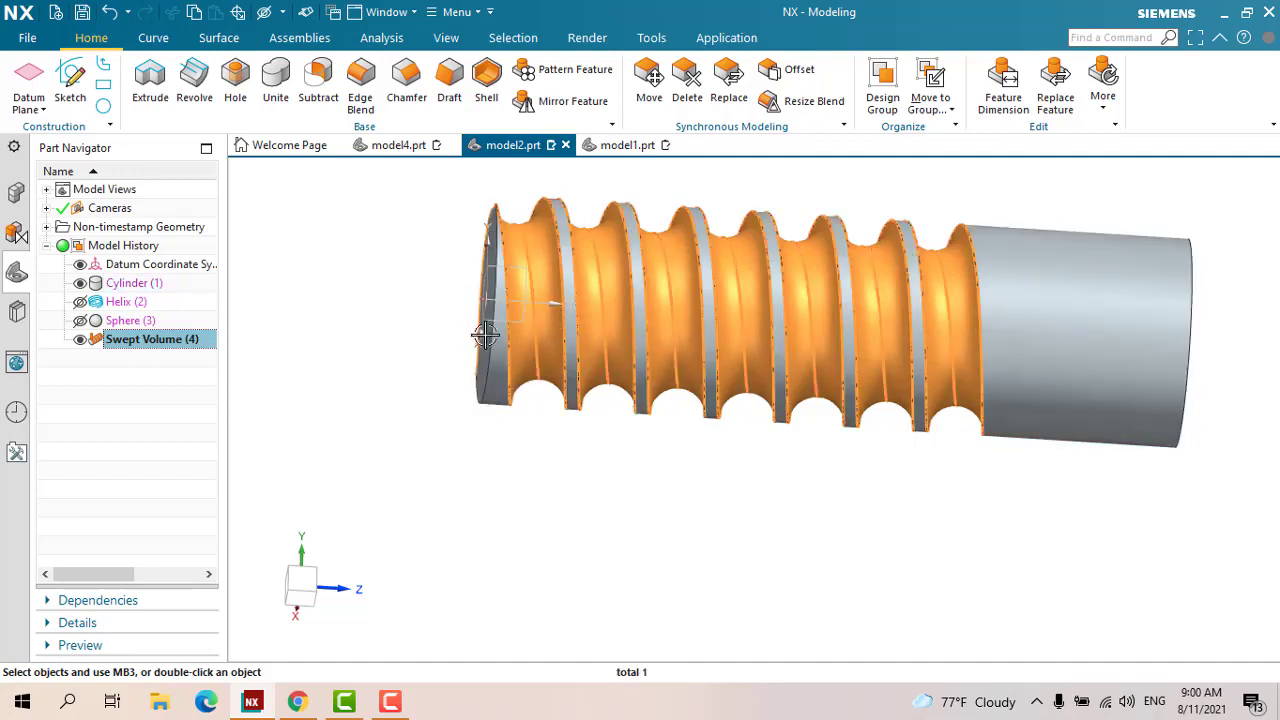
pyautogui.scroll(-2, 707, 477)
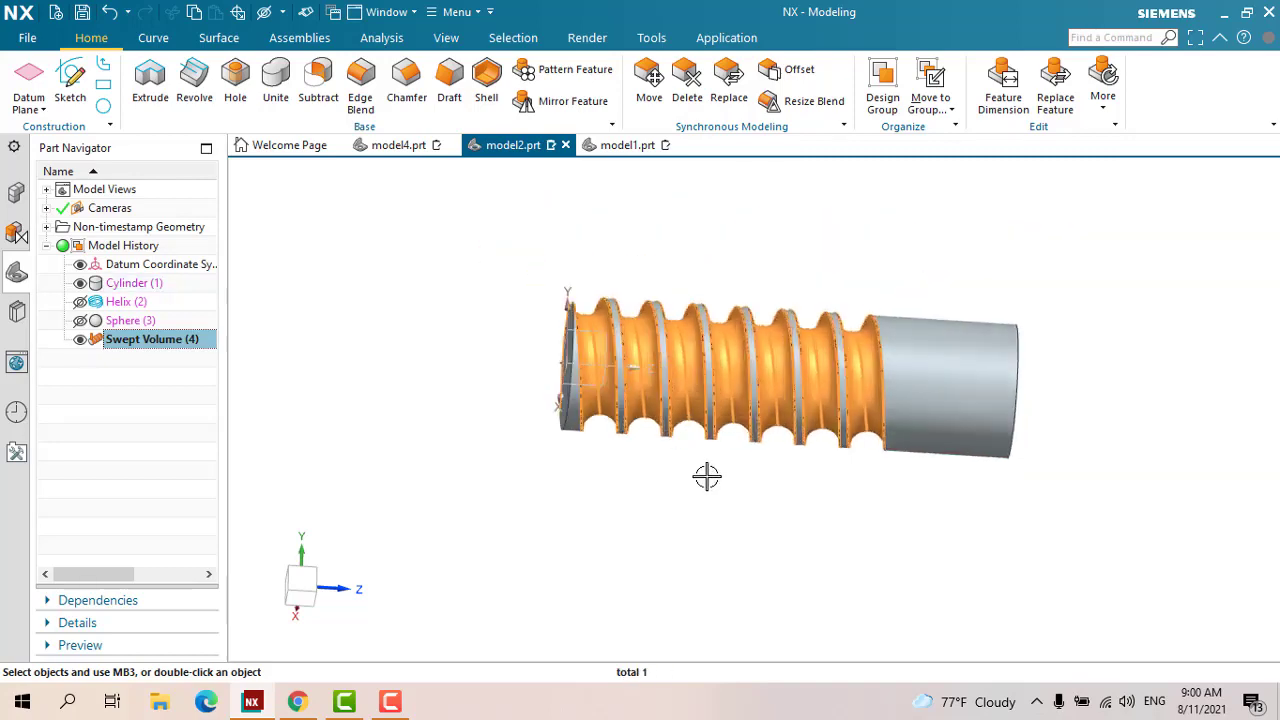
pyautogui.click(629, 551)
pyautogui.moveTo(1166, 526); pyautogui.dragTo(1148, 433, button='middle')
pyautogui.scroll(-3, 1140, 445)
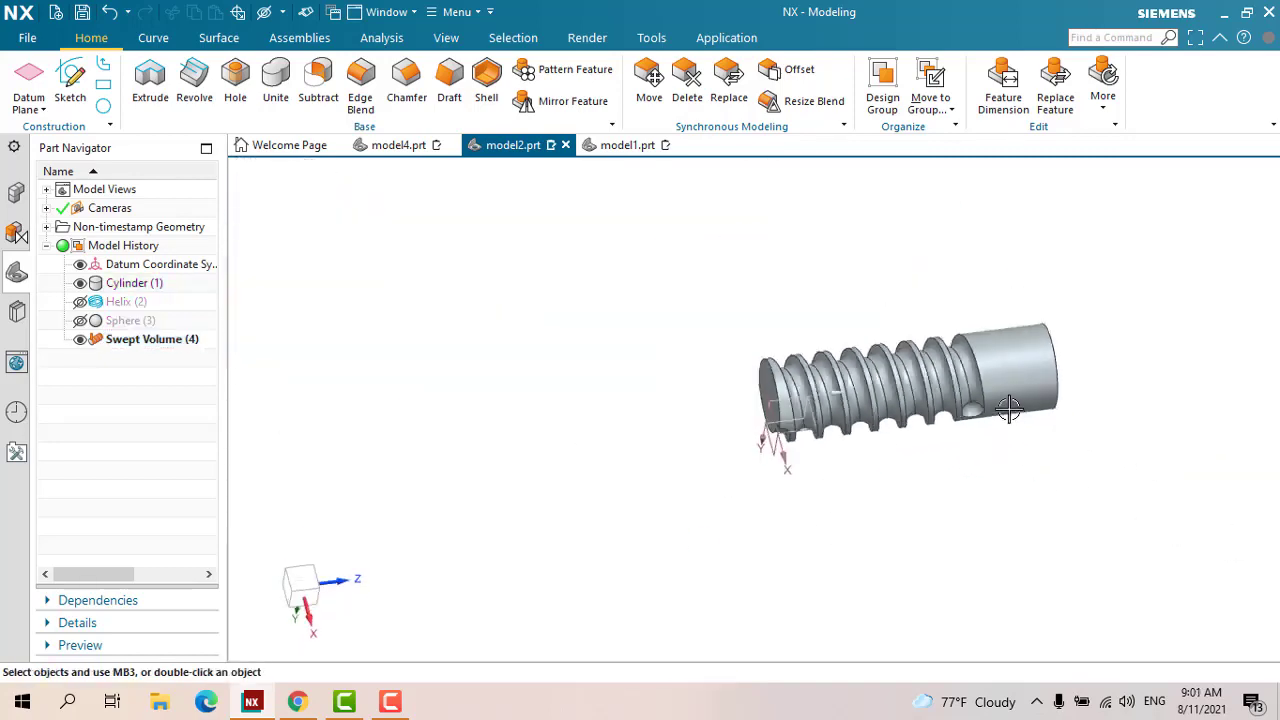
pyautogui.scroll(2, 1000, 400)
# Cycle through model4.prt and model2.prt back to model1.prt, the S-shaped pipe
pyautogui.click(399, 146)
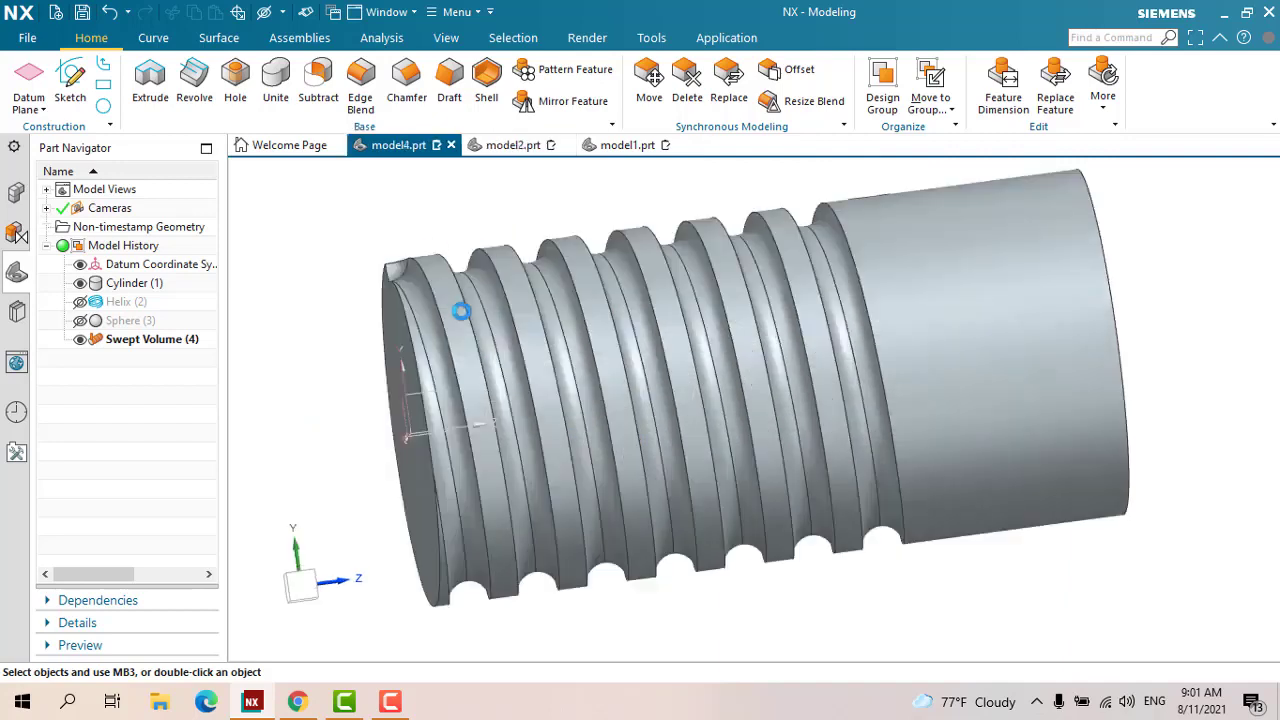
pyautogui.click(508, 147)
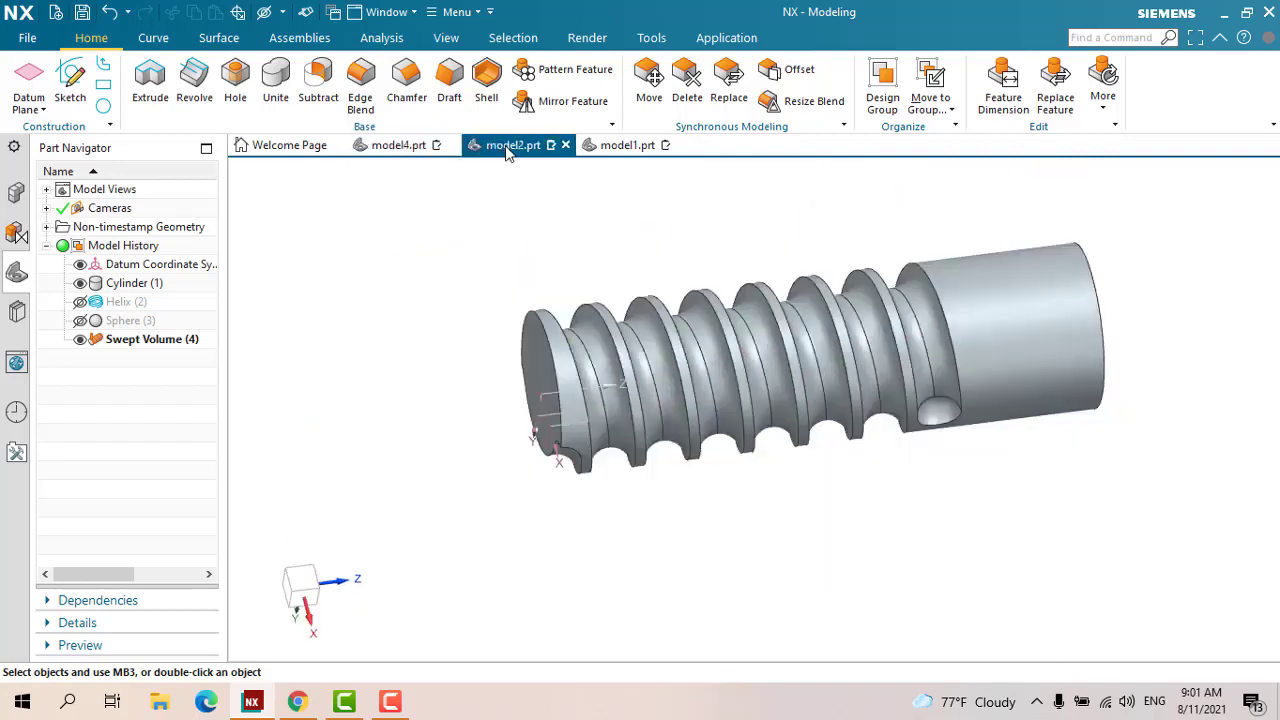
pyautogui.click(608, 146)
pyautogui.moveTo(711, 323); pyautogui.dragTo(671, 254, button='middle')
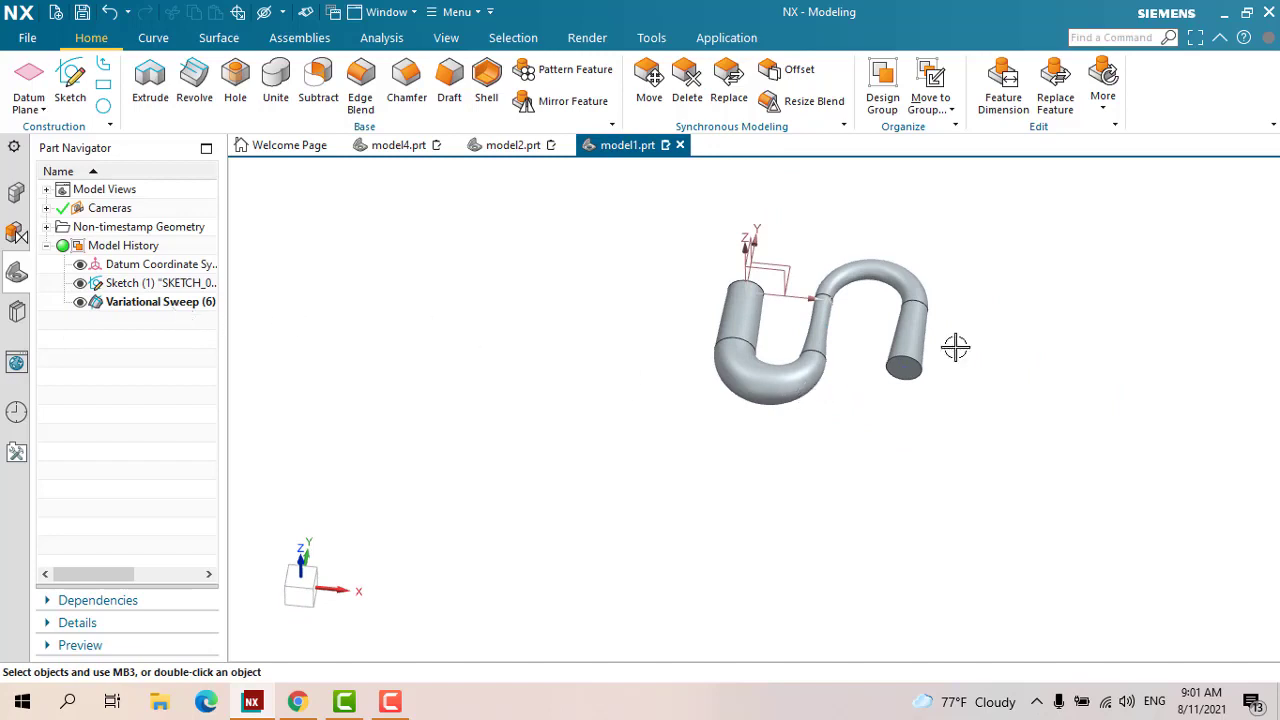
pyautogui.scroll(2, 931, 283)
pyautogui.scroll(2, 917, 297)
pyautogui.moveTo(917, 297); pyautogui.dragTo(903, 371, button='middle')
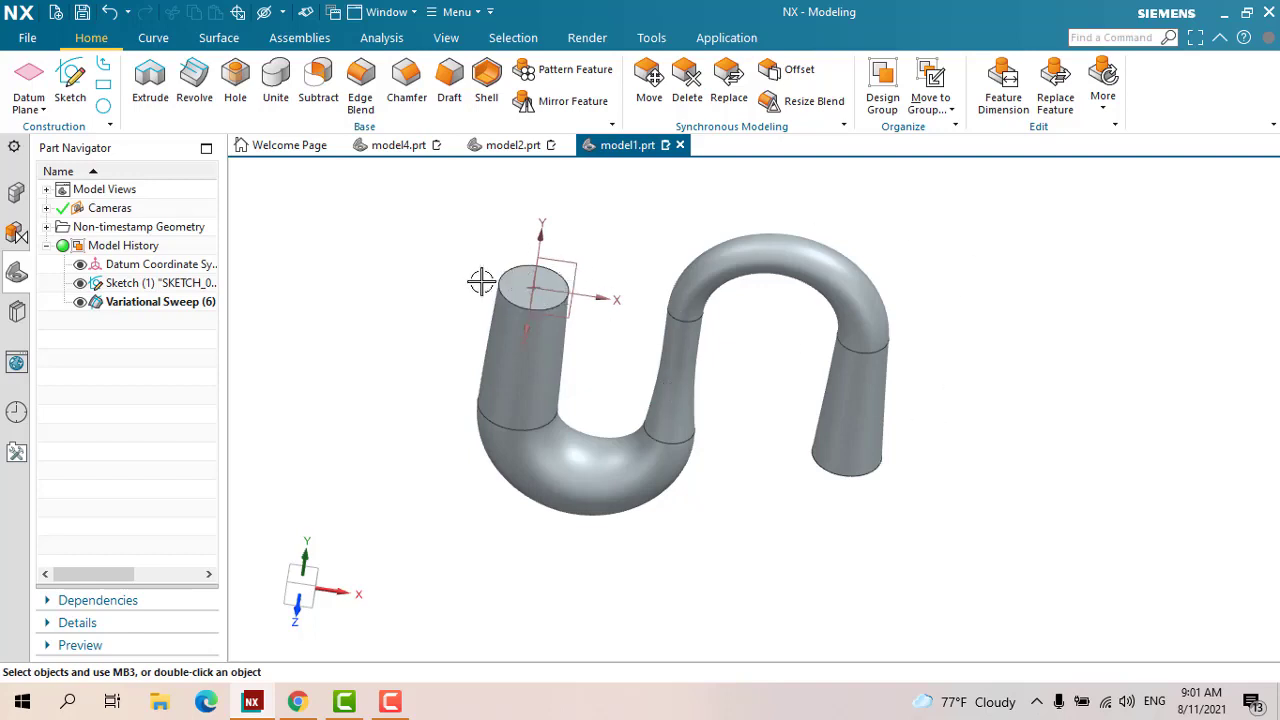
pyautogui.moveTo(473, 315); pyautogui.dragTo(506, 298, button='middle')
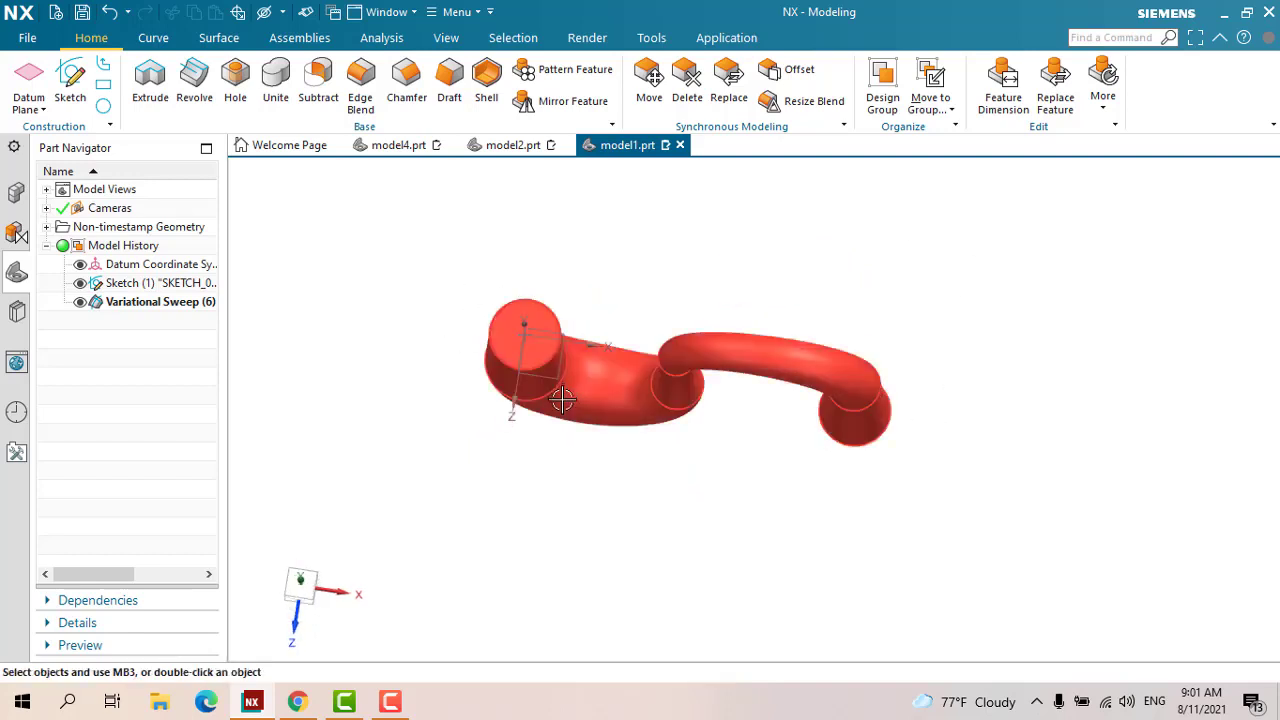
pyautogui.press('F8')
pyautogui.moveTo(919, 369); pyautogui.dragTo(894, 451, button='middle')
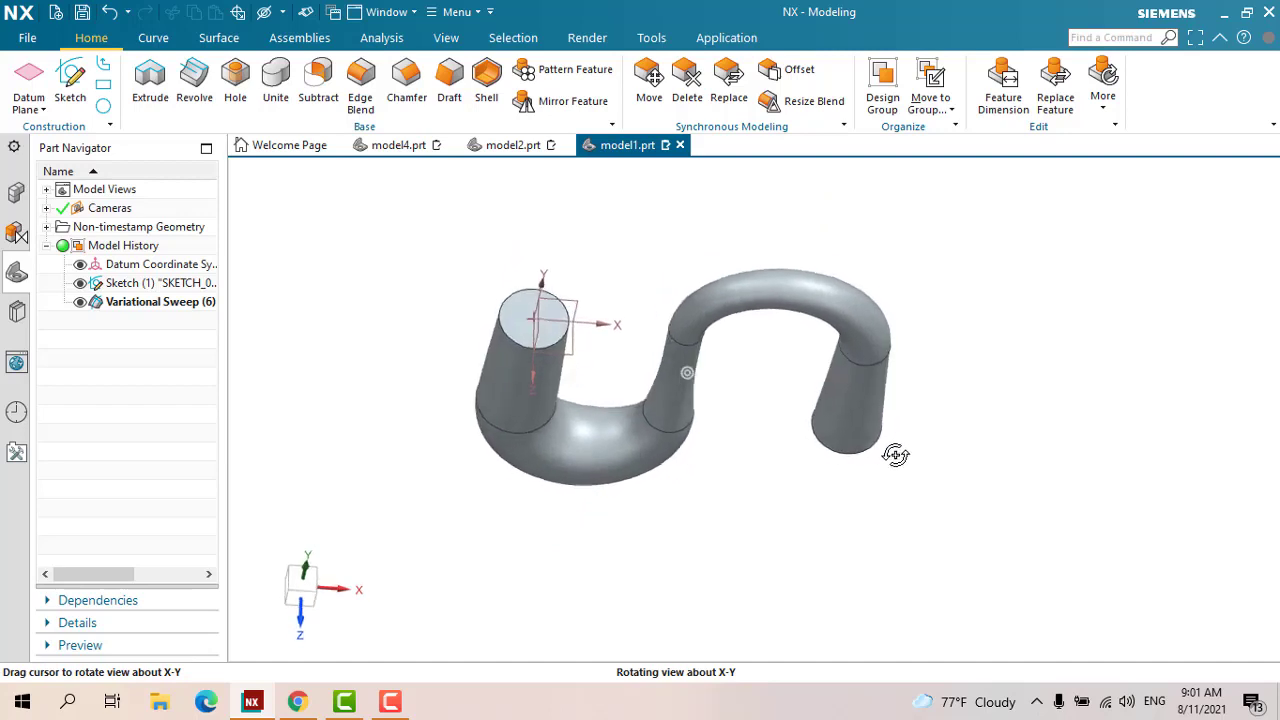
pyautogui.scroll(1, 318, 370)
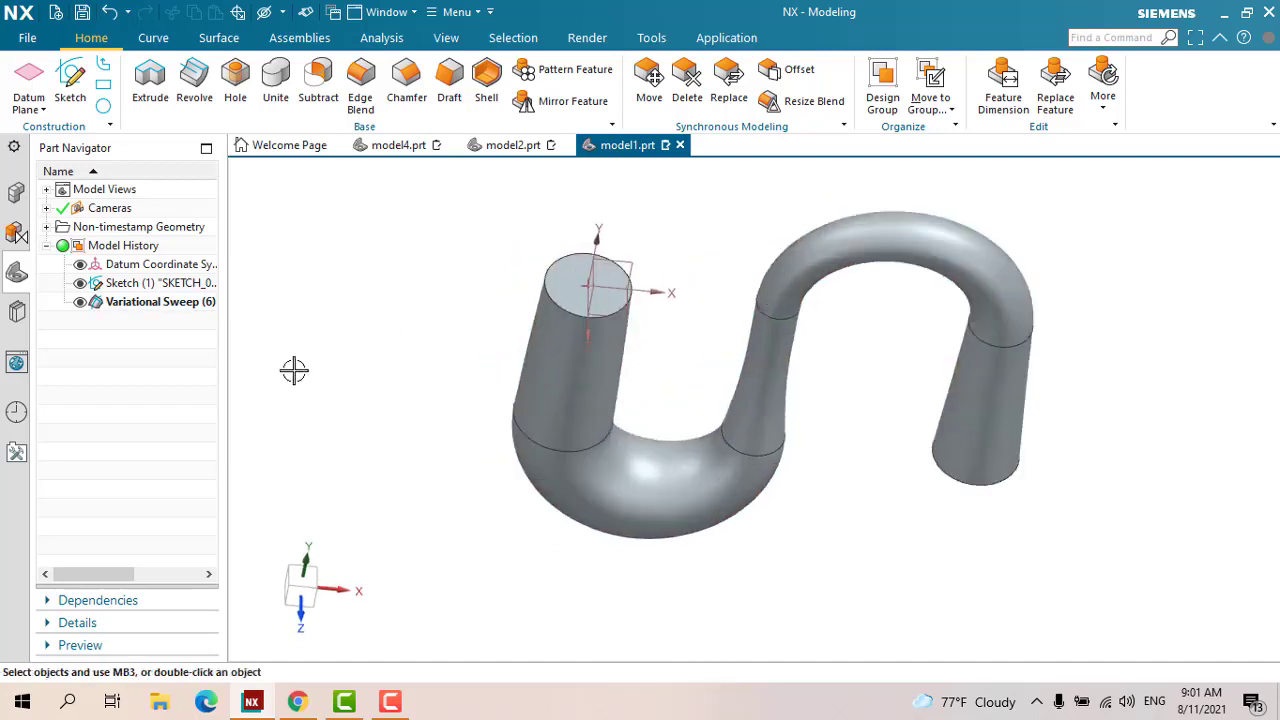
pyautogui.click(163, 303)
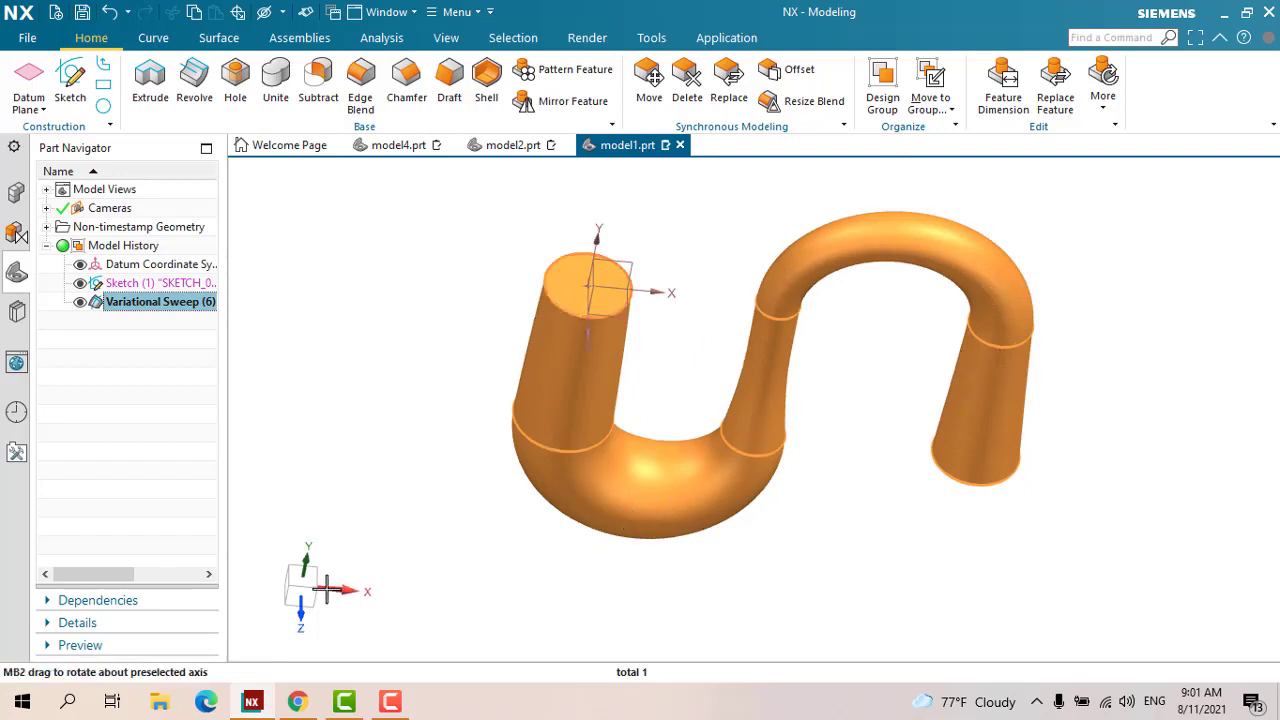
pyautogui.moveTo(917, 392)
pyautogui.mouseDown(button='middle')
pyautogui.moveTo(340, 483)
pyautogui.moveTo(528, 367)
pyautogui.moveTo(503, 443)
pyautogui.mouseUp(button='middle')
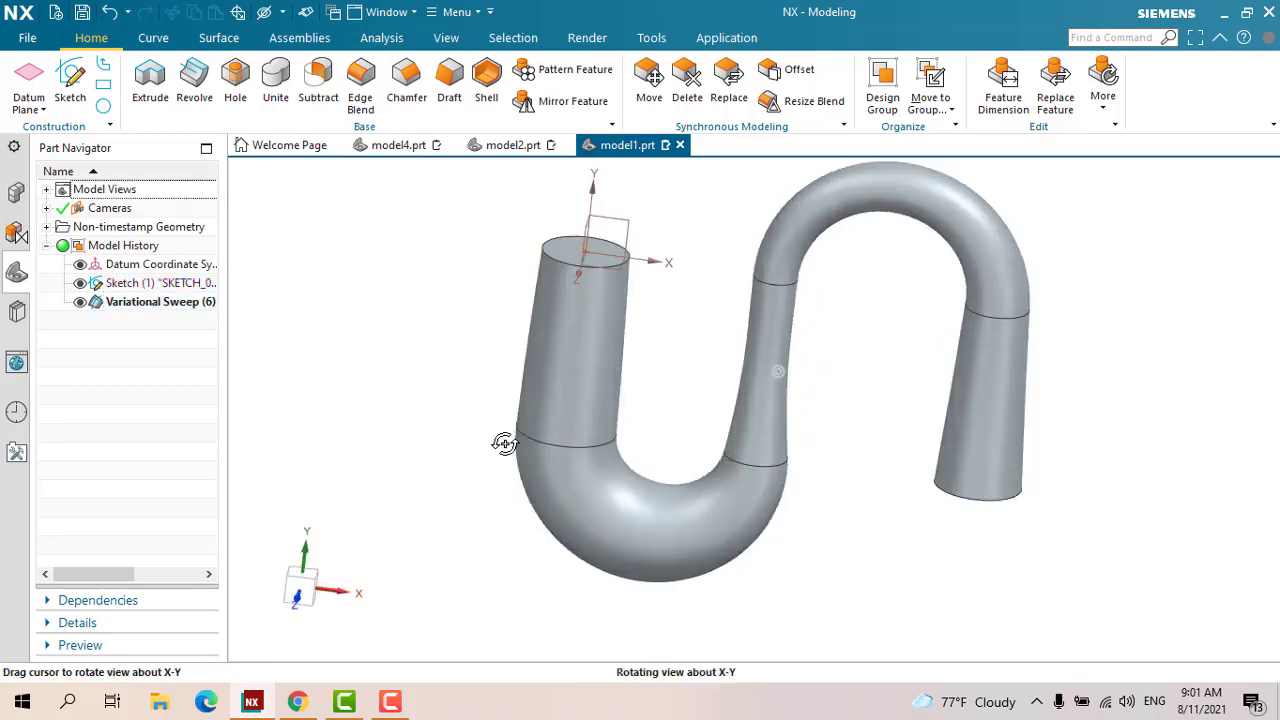
# Create a new Model-template part named model3.prt
pyautogui.click(27, 40)
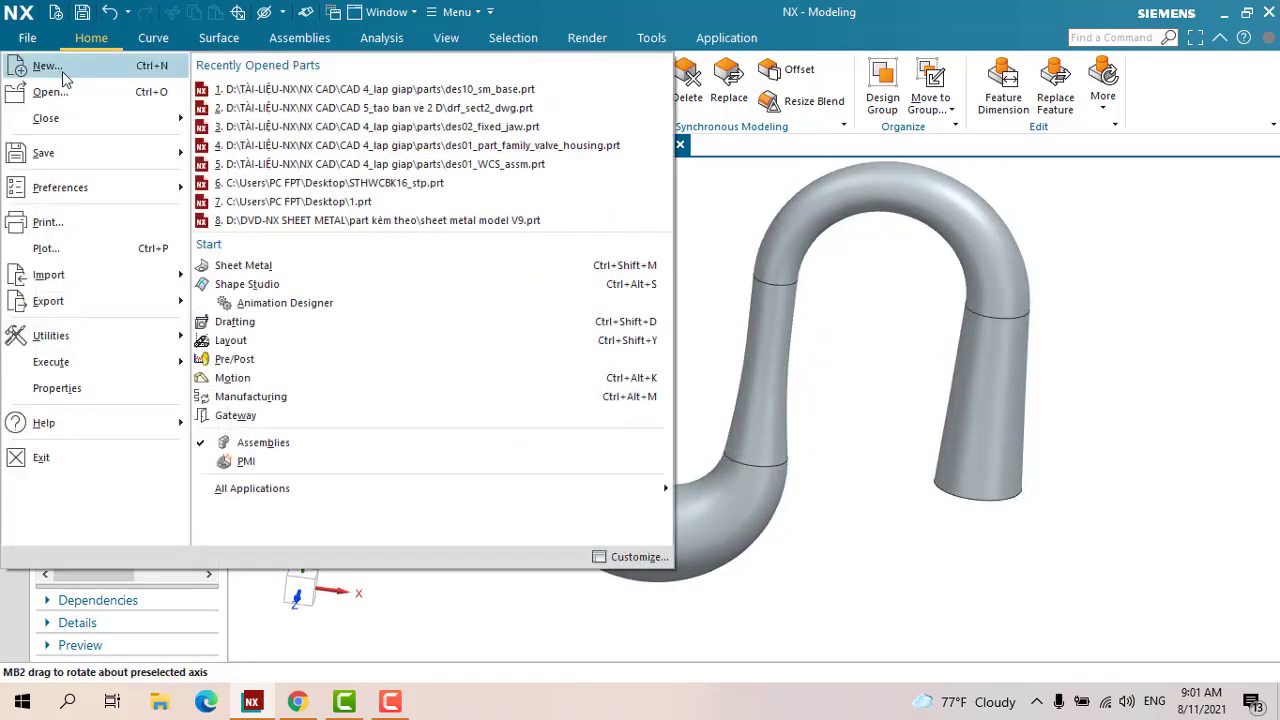
pyautogui.click(532, 277)
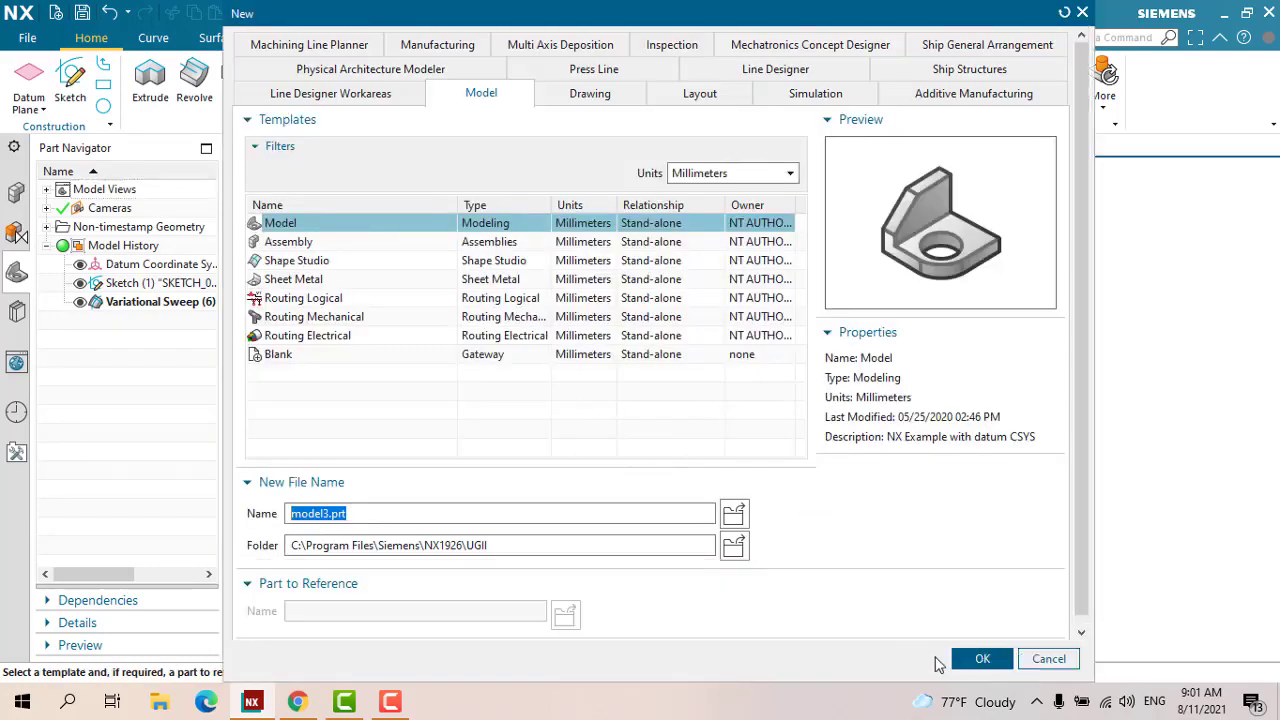
pyautogui.click(975, 662)
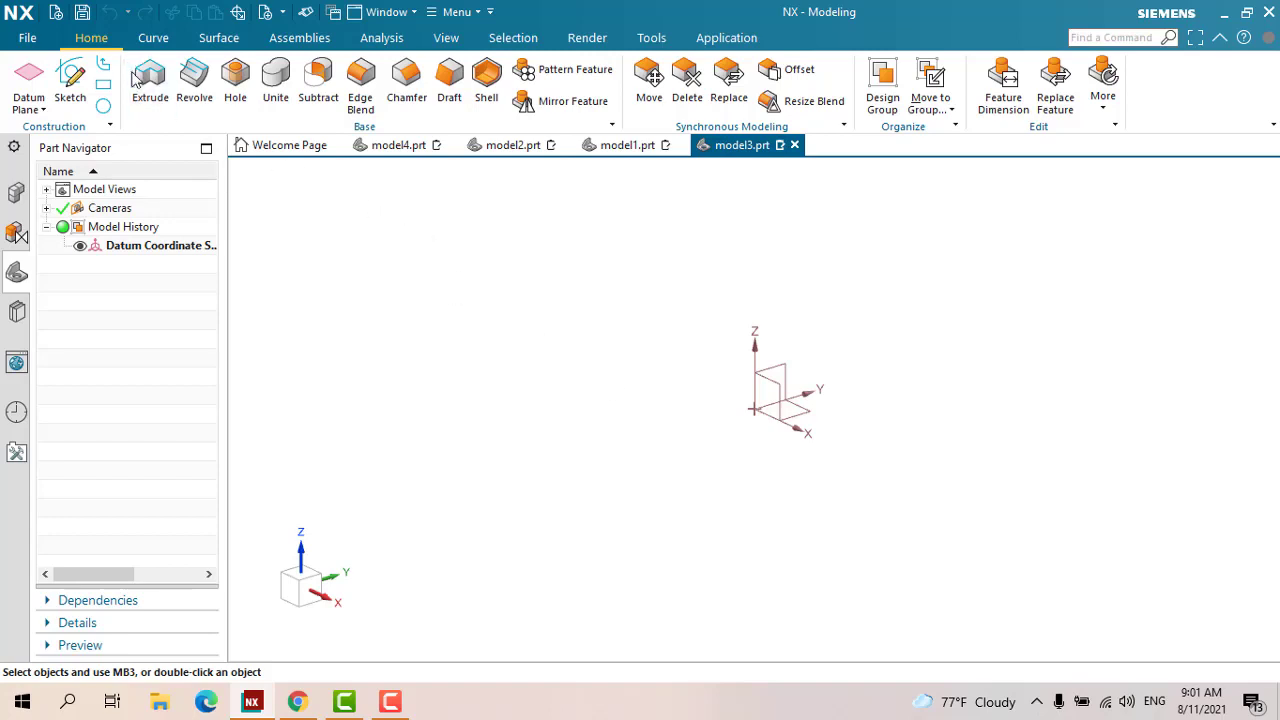
# Start a sketch on the default XY plane
pyautogui.click(70, 78)
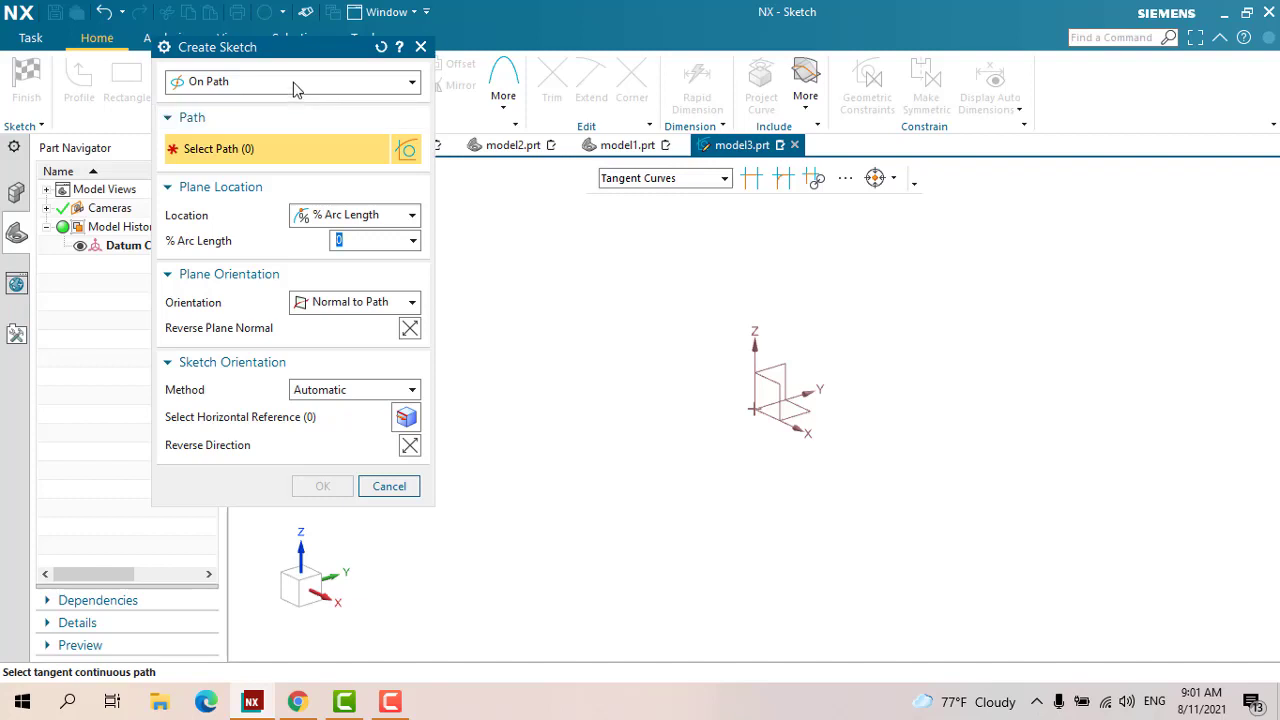
pyautogui.click(334, 82)
pyautogui.click(243, 102)
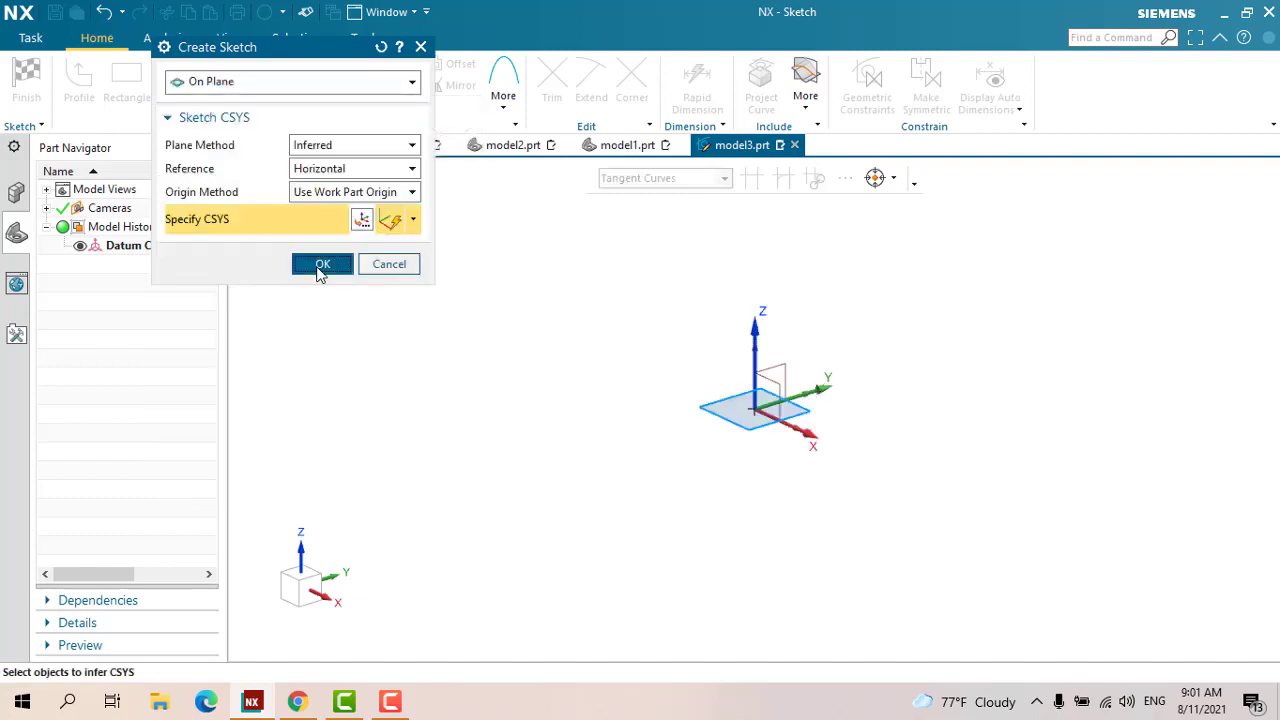
pyautogui.click(320, 268)
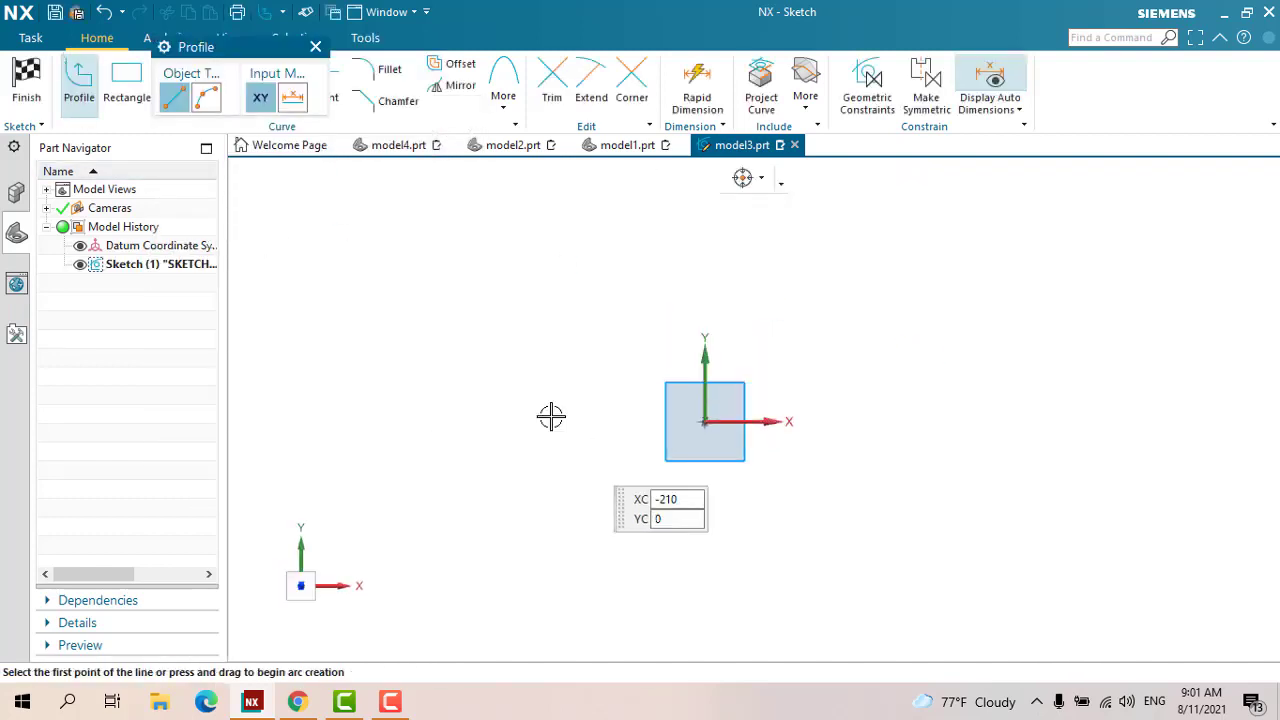
# Draw three vertical 240-long lines side by side
pyautogui.press('Escape')
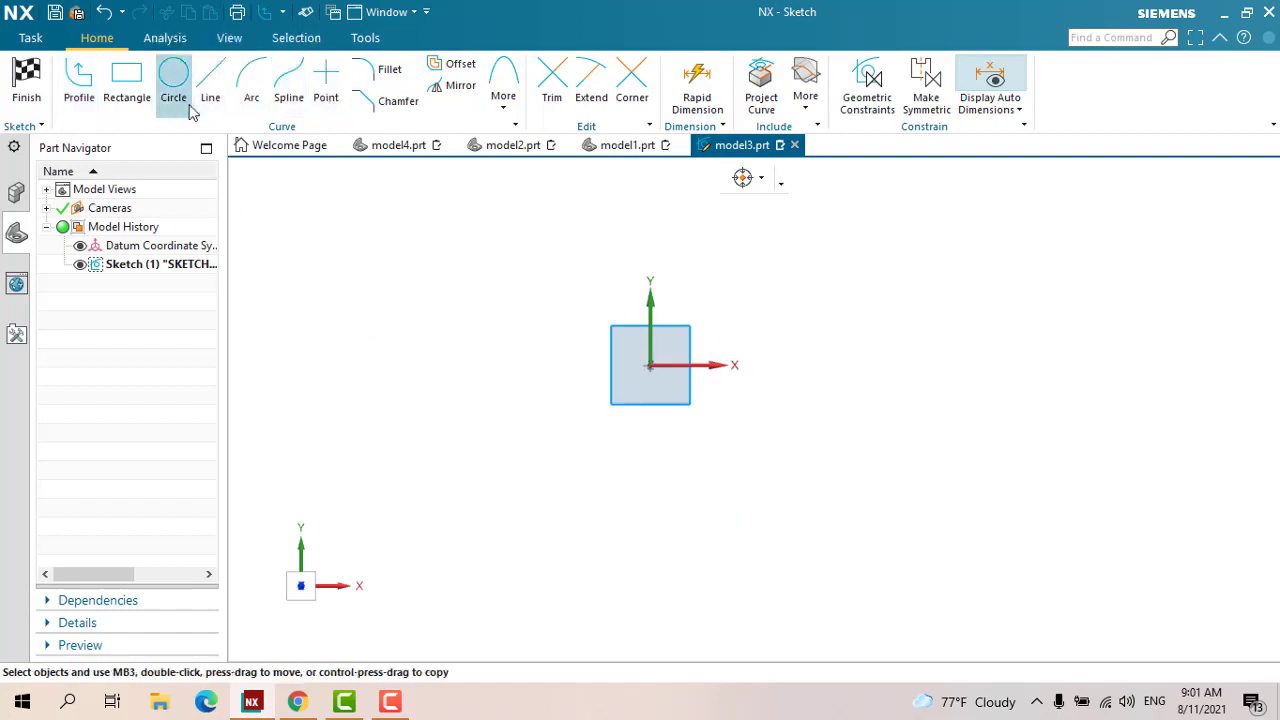
pyautogui.click(208, 92)
pyautogui.click(651, 366)
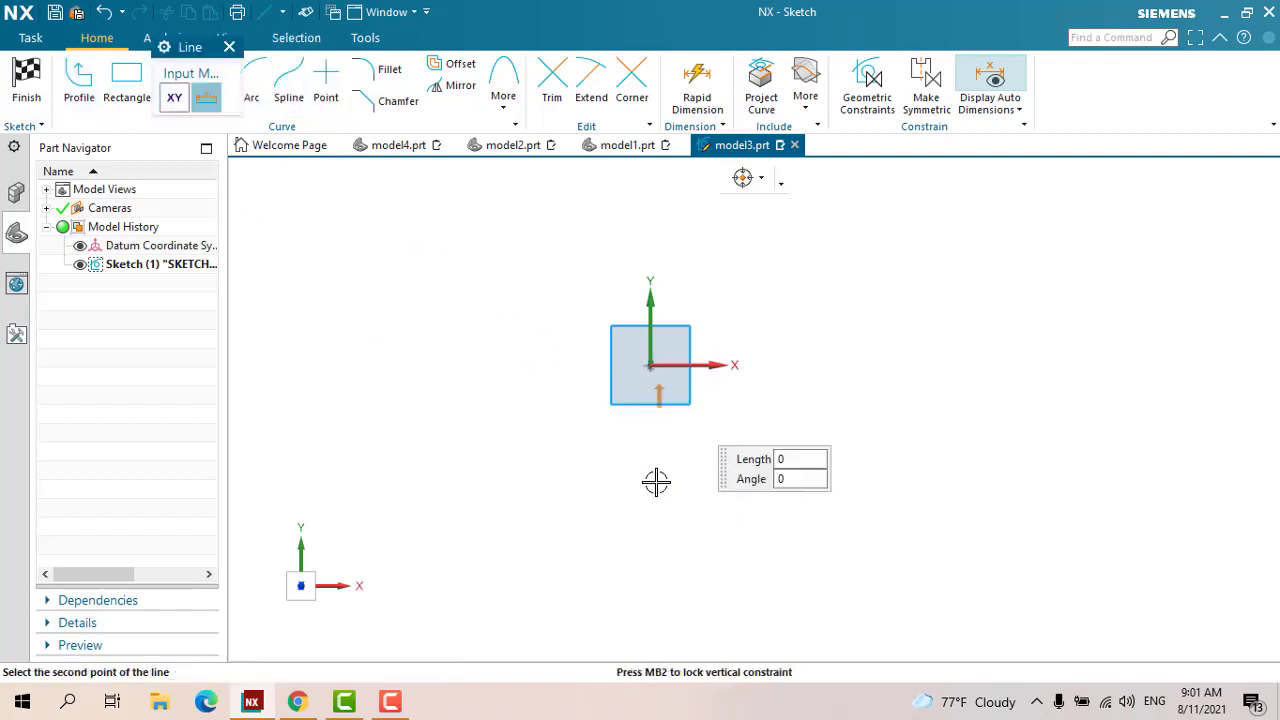
pyautogui.click(651, 479)
pyautogui.scroll(3, 718, 535)
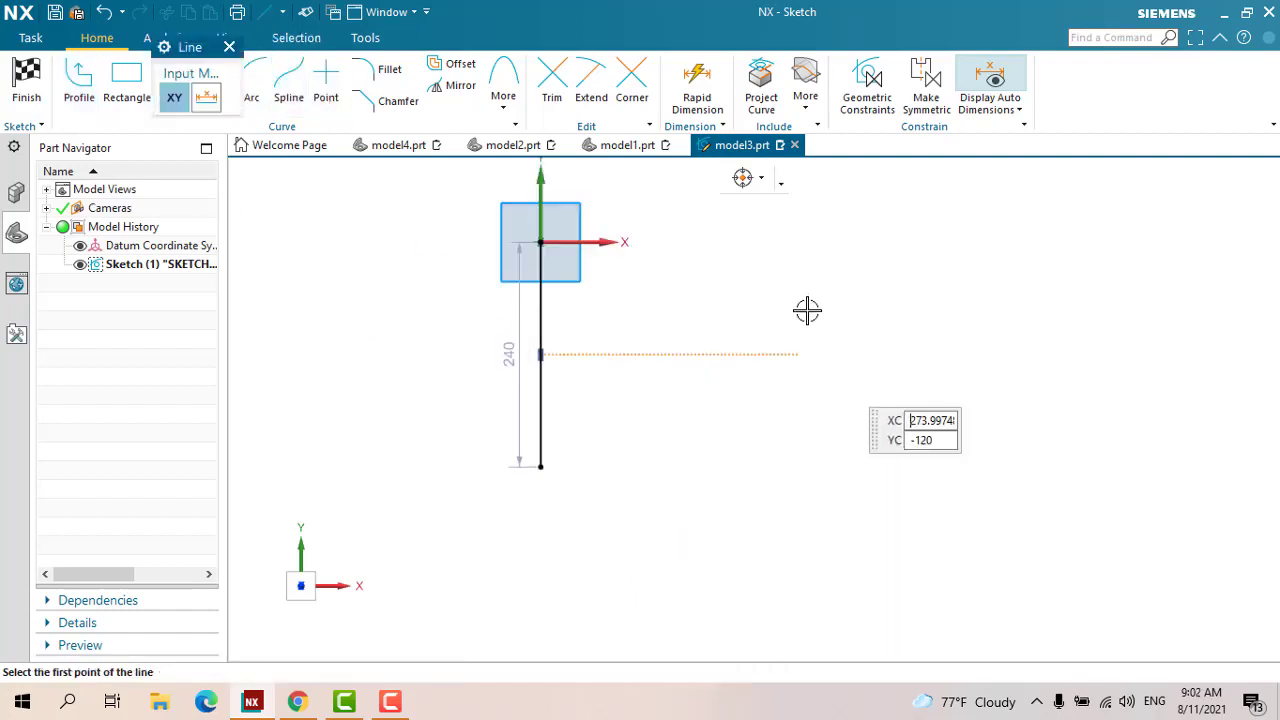
pyautogui.click(737, 244)
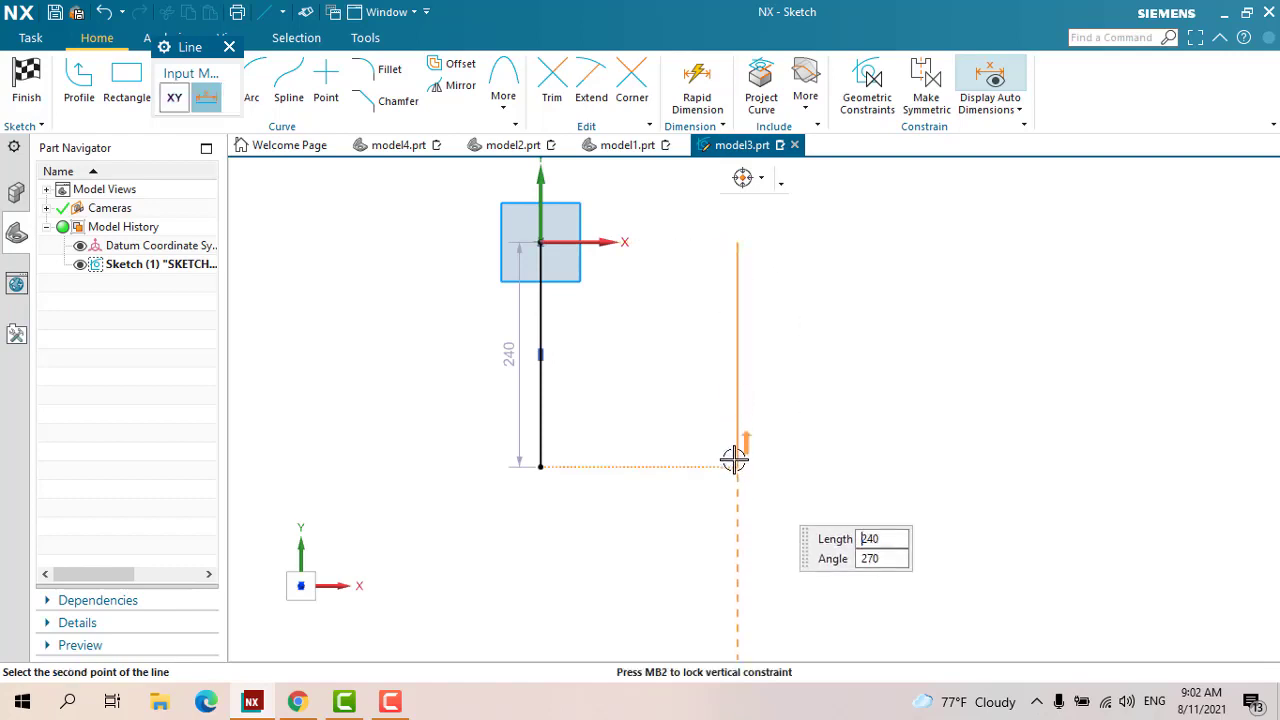
pyautogui.click(737, 465)
pyautogui.click(966, 244)
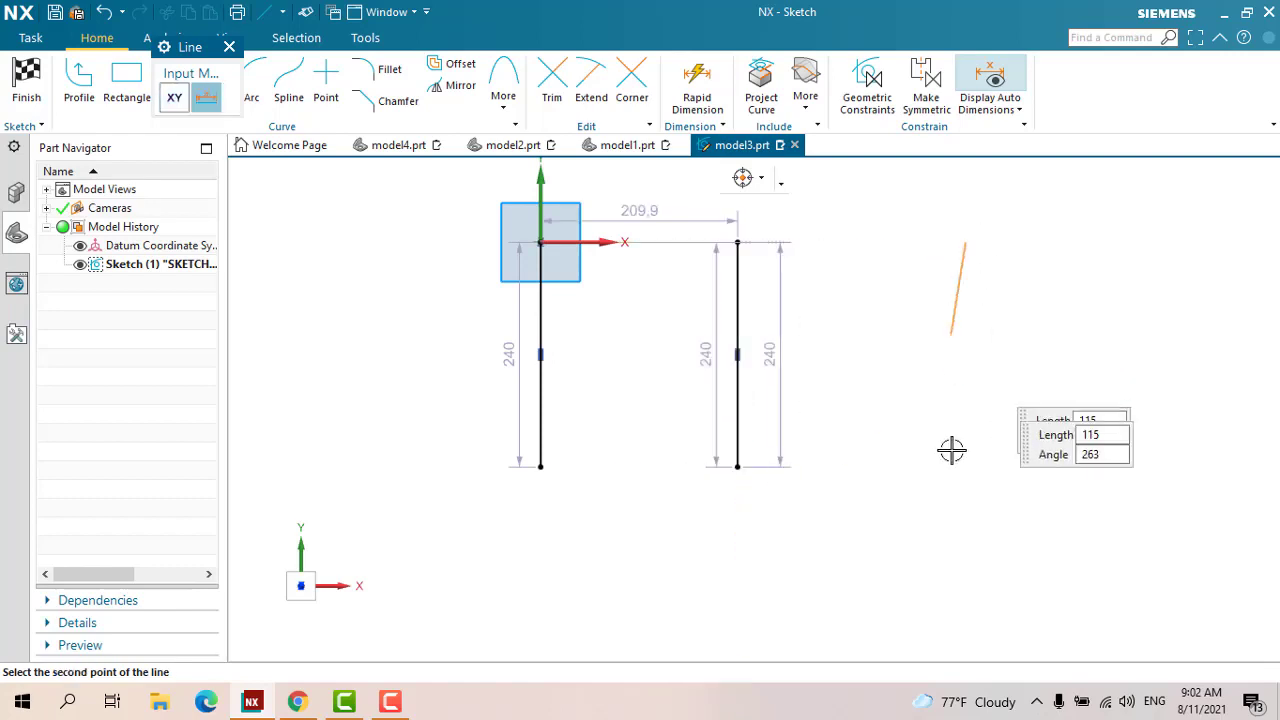
pyautogui.click(965, 465)
pyautogui.press('Escape')
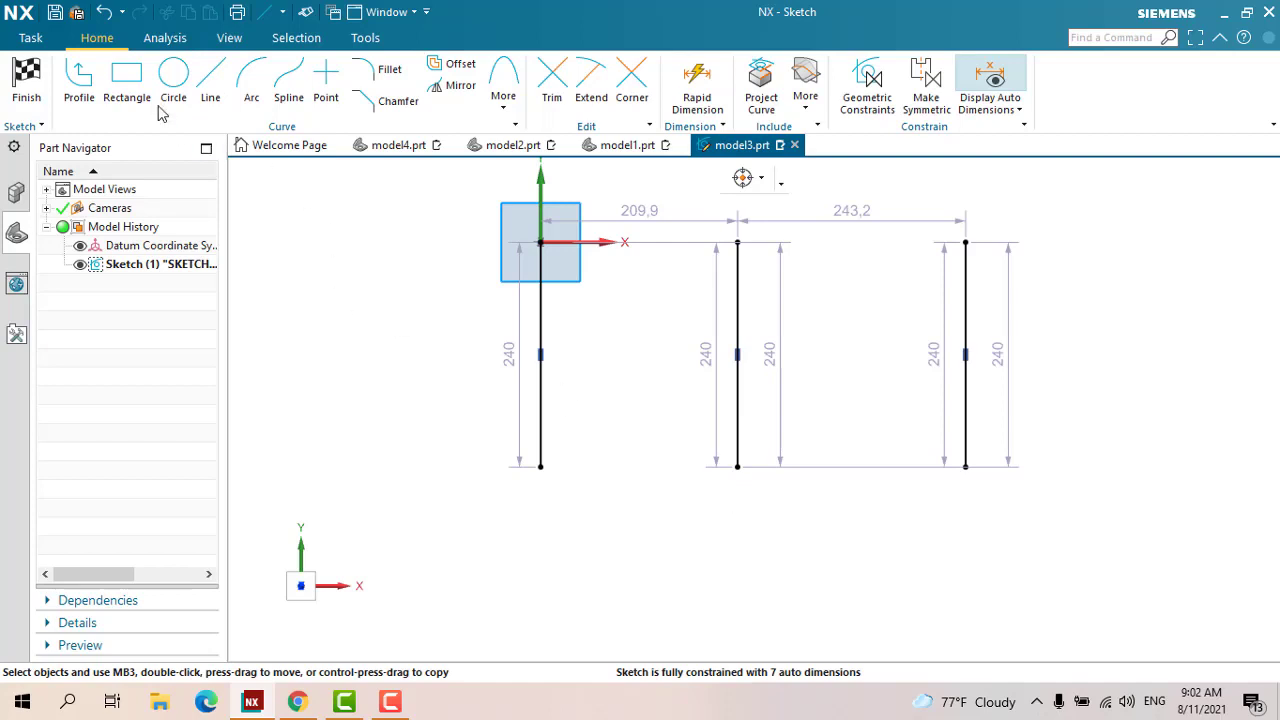
# Join the lines with a lower R105 arc and an upper R121.6 arc, then finish the sketch
pyautogui.click(251, 78)
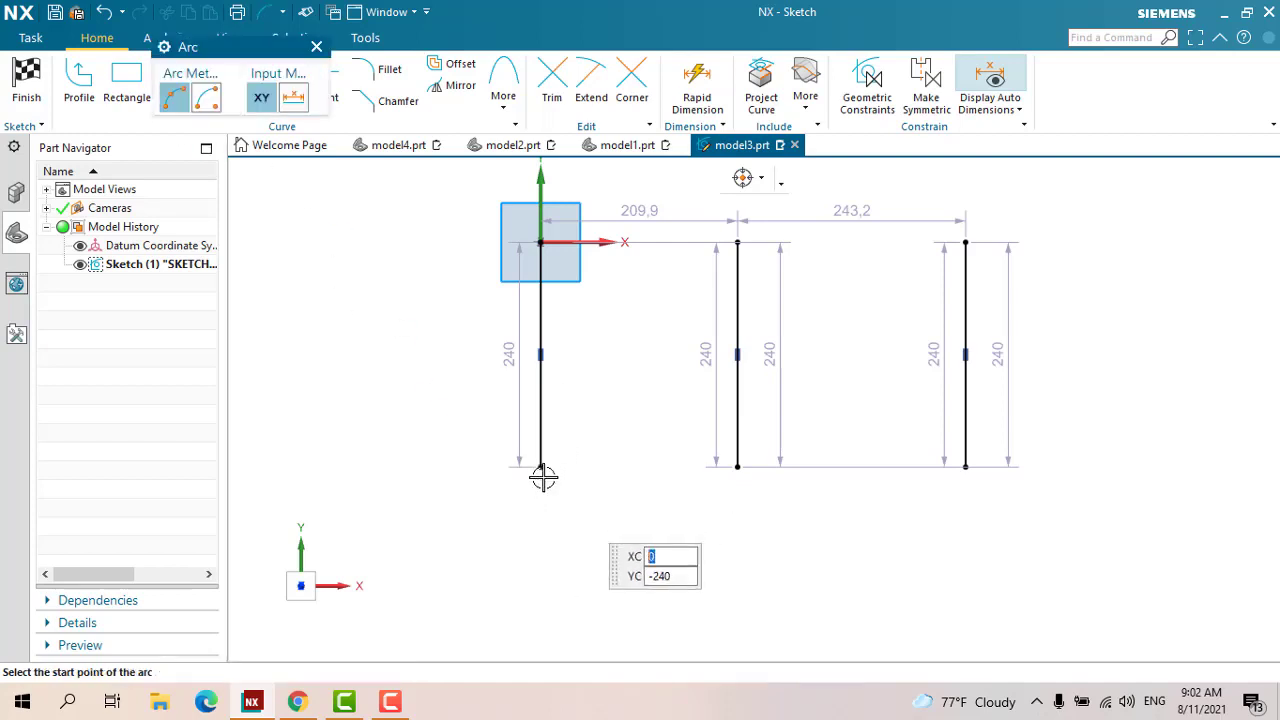
pyautogui.click(540, 467)
pyautogui.click(737, 466)
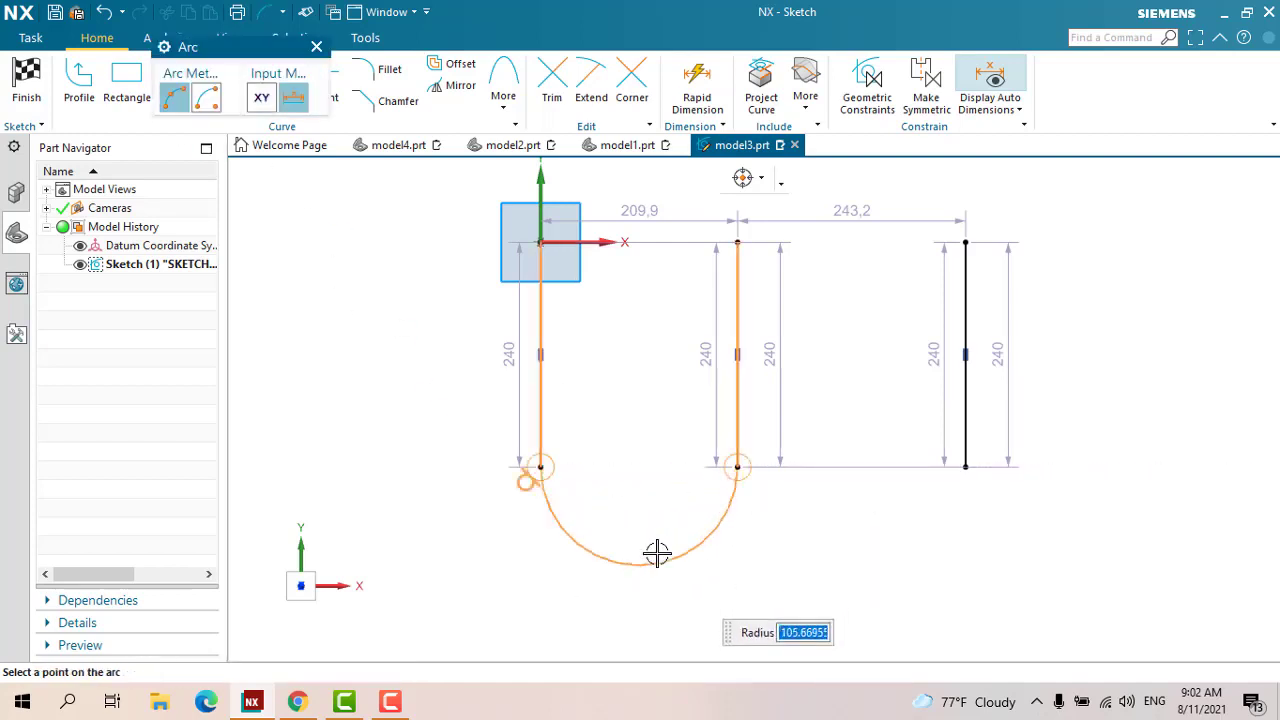
pyautogui.click(657, 553)
pyautogui.click(737, 242)
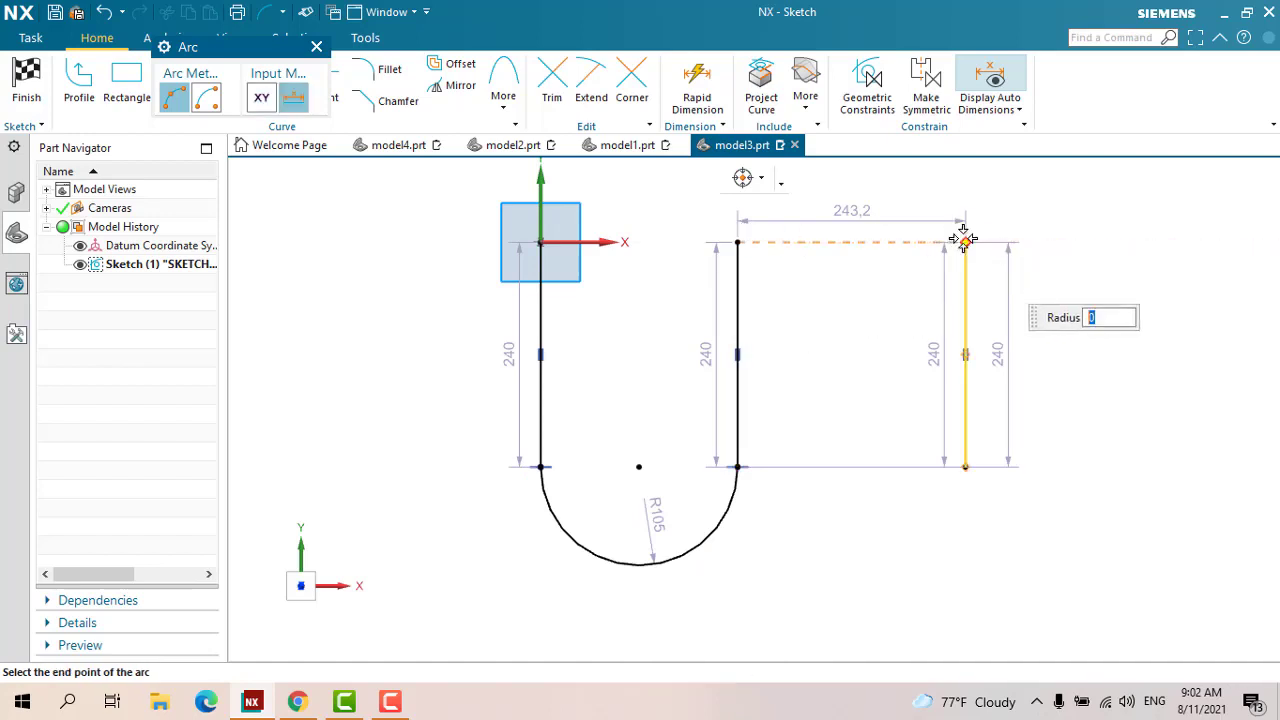
pyautogui.click(964, 240)
pyautogui.scroll(-2, 919, 360)
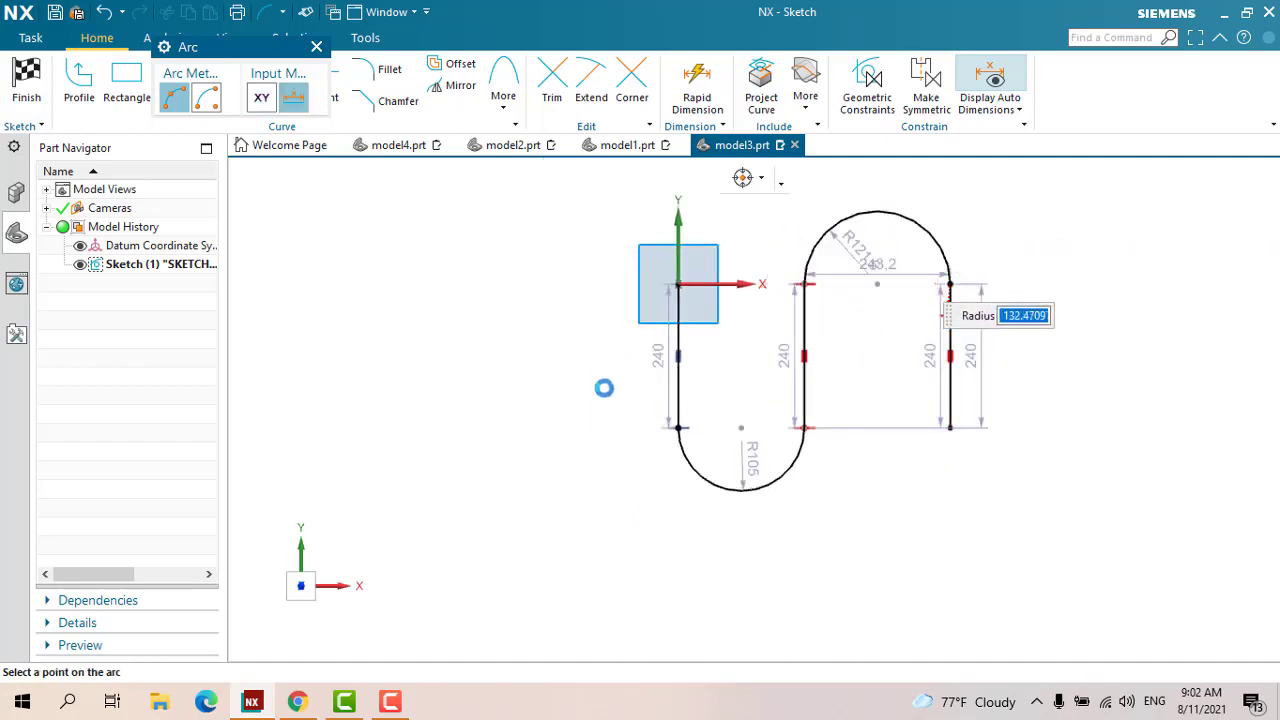
pyautogui.press('Escape')
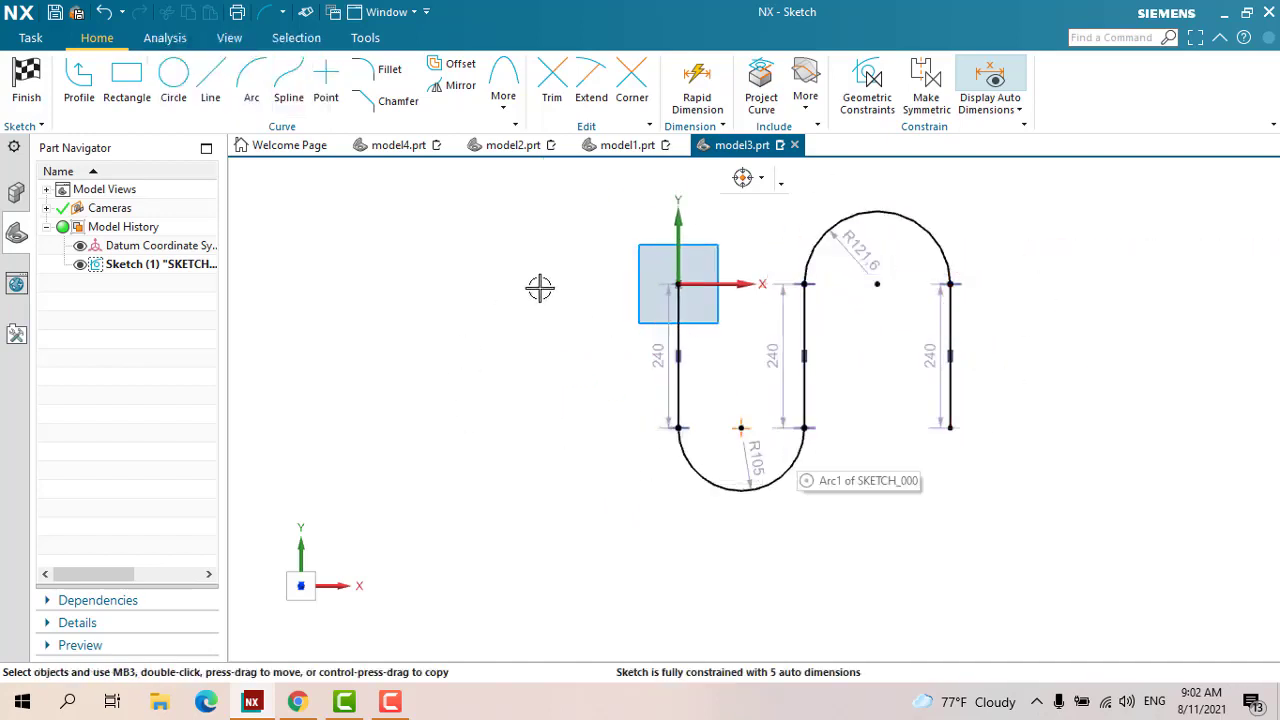
pyautogui.click(27, 85)
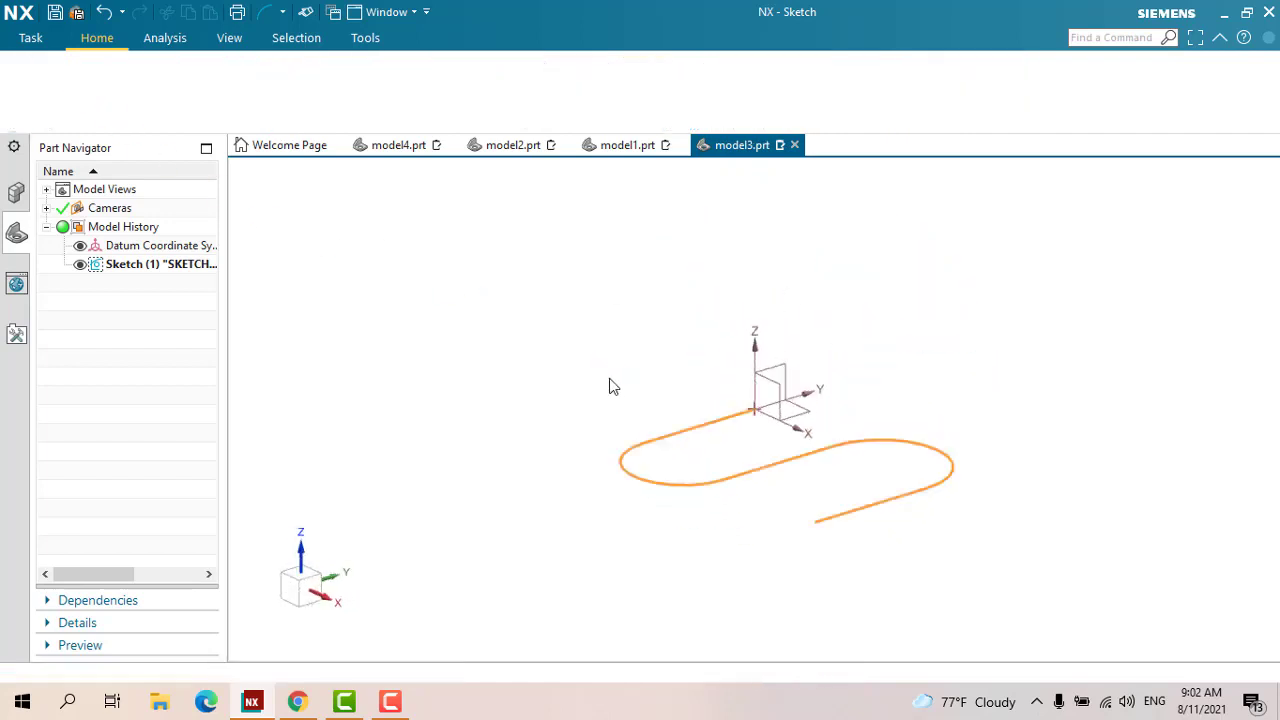
# Orbit to view the S-shaped path and bring up the full Menu for Insert > Sweep
pyautogui.moveTo(639, 458)
pyautogui.mouseDown(button='middle')
pyautogui.moveTo(597, 559)
pyautogui.moveTo(551, 537)
pyautogui.mouseUp(button='middle')
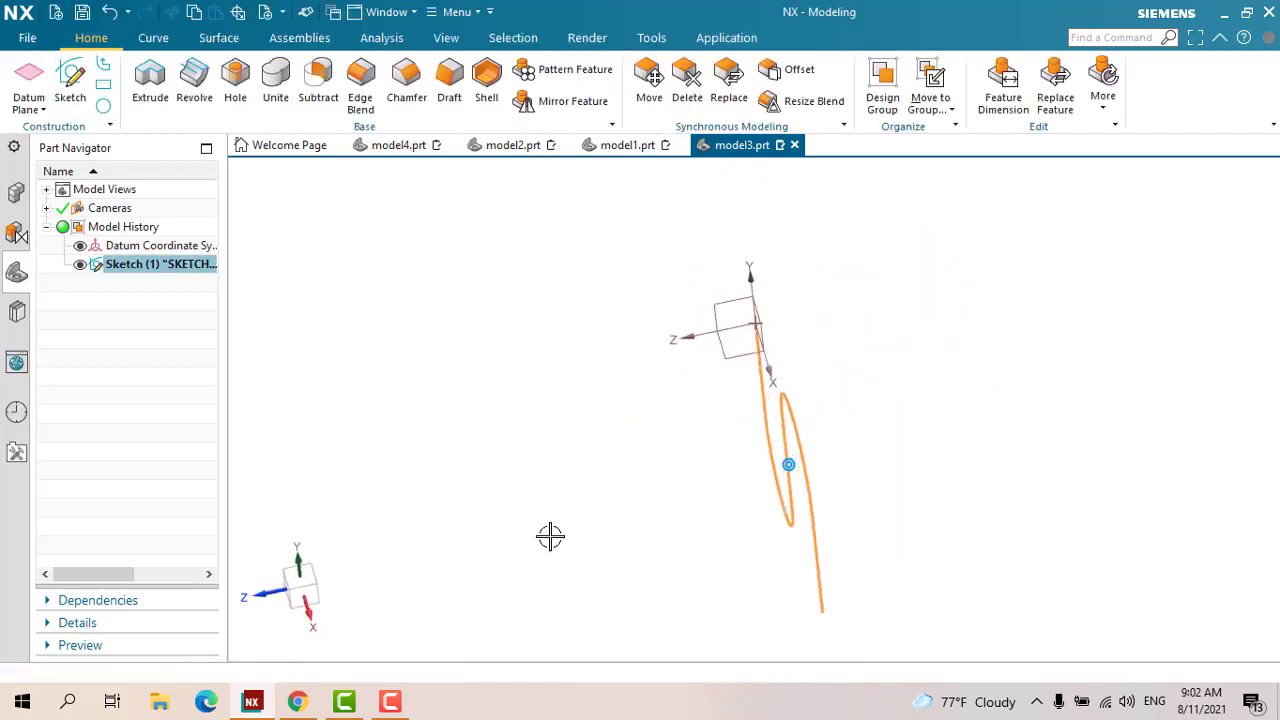
pyautogui.moveTo(560, 471); pyautogui.dragTo(675, 295, button='middle')
pyautogui.scroll(2, 614, 386)
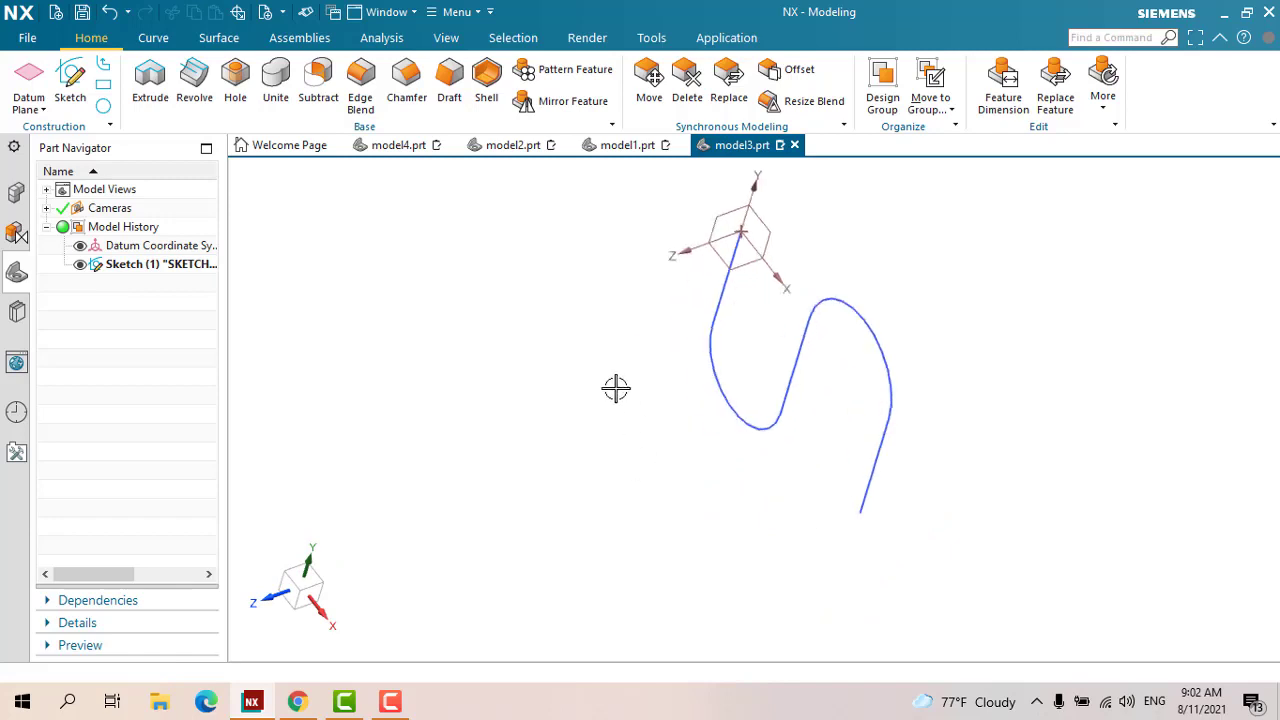
pyautogui.click(472, 18)
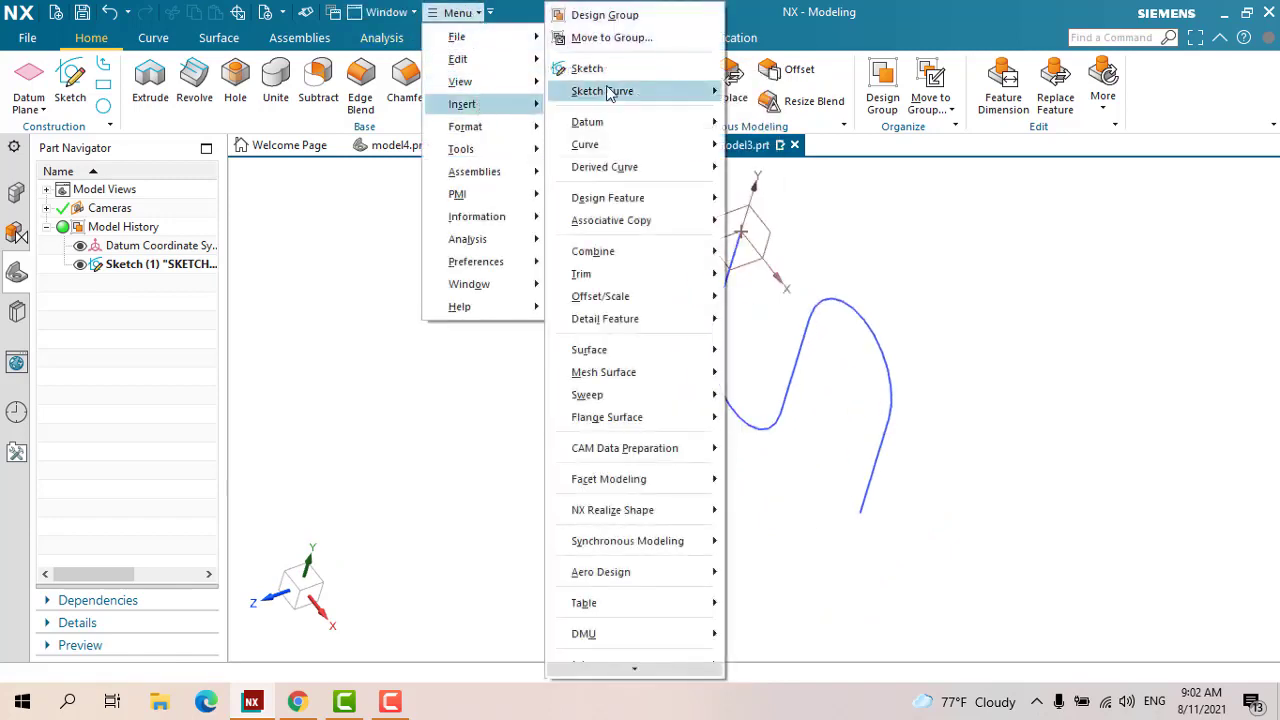
pyautogui.moveTo(462, 104)
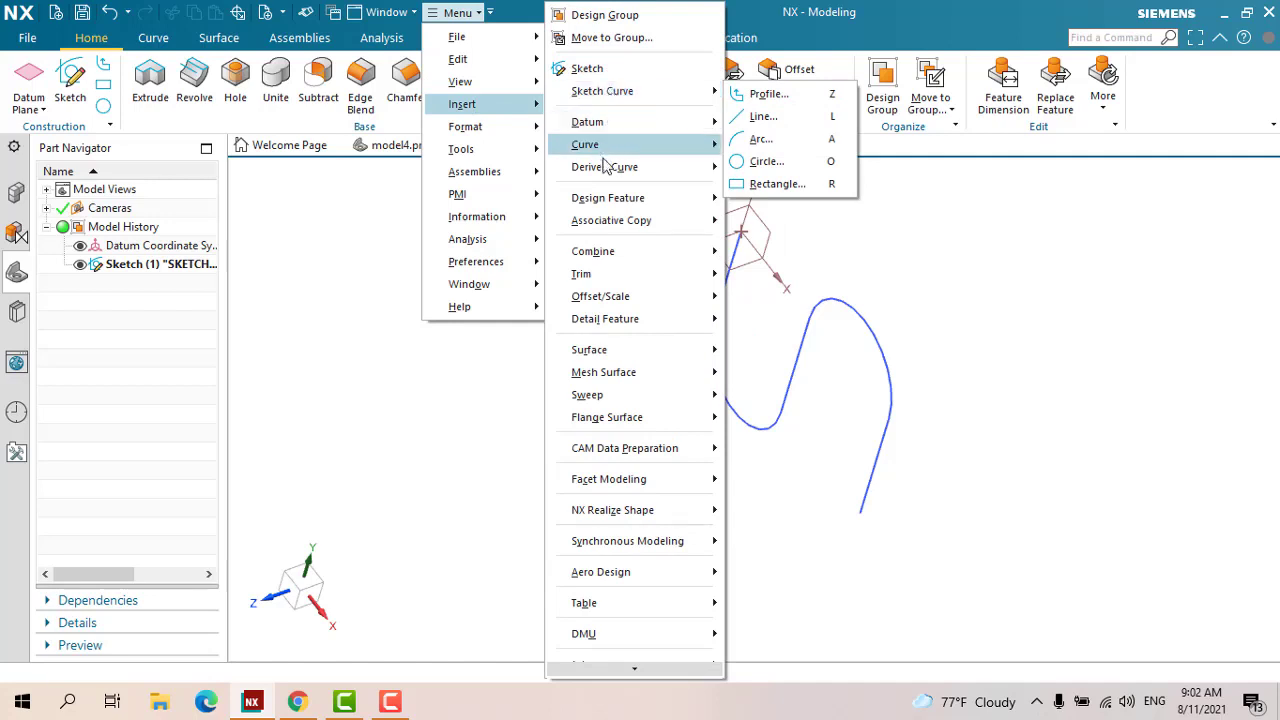
pyautogui.moveTo(630, 395)
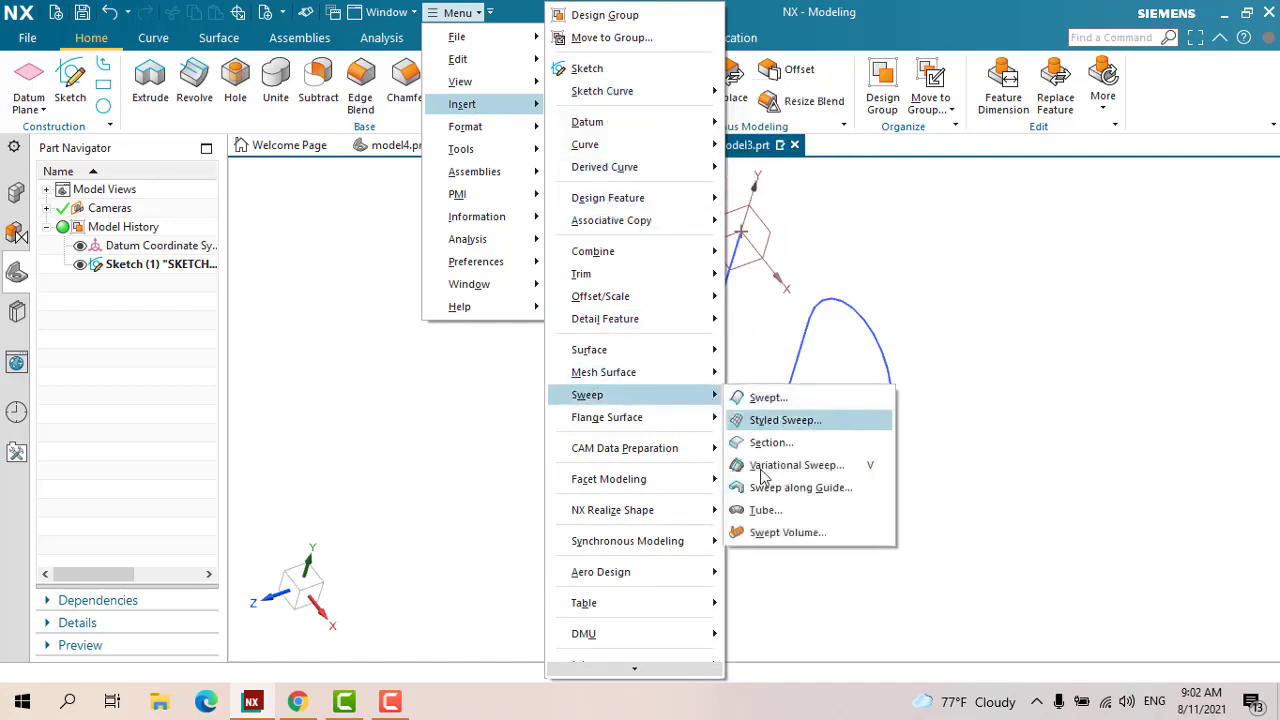
# Launch Variational Sweep on the S-curve and start a sketch for its cross-section
pyautogui.click(816, 474)
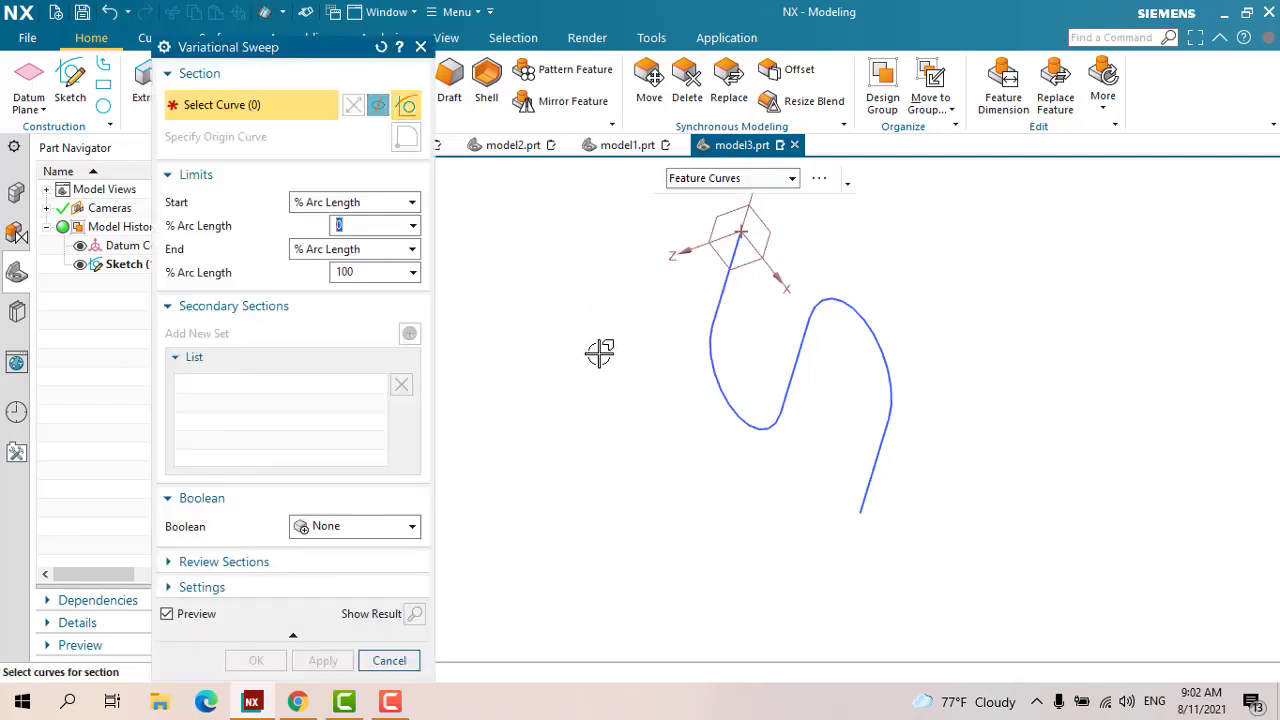
pyautogui.moveTo(597, 351)
pyautogui.mouseDown(button='middle')
pyautogui.moveTo(645, 337)
pyautogui.moveTo(660, 312)
pyautogui.mouseUp(button='middle')
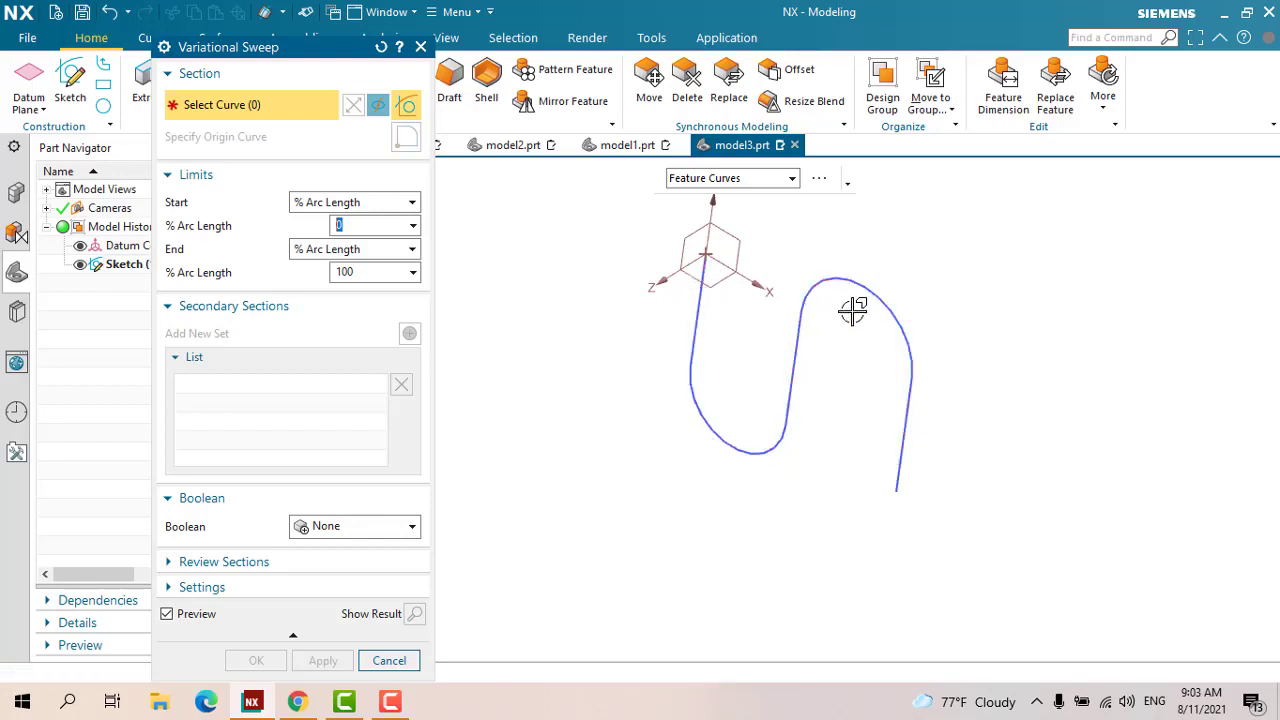
pyautogui.click(376, 108)
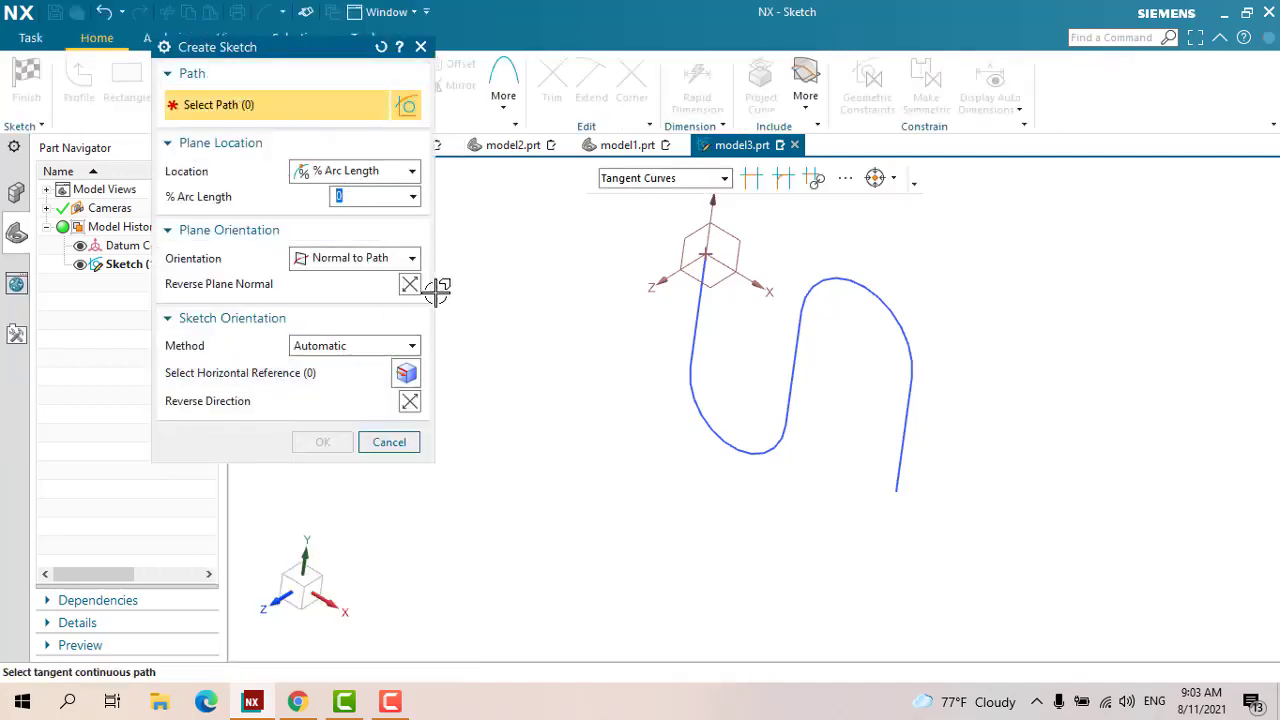
# Place the section sketch plane normal to the S-curve at 0% arc length
pyautogui.click(351, 262)
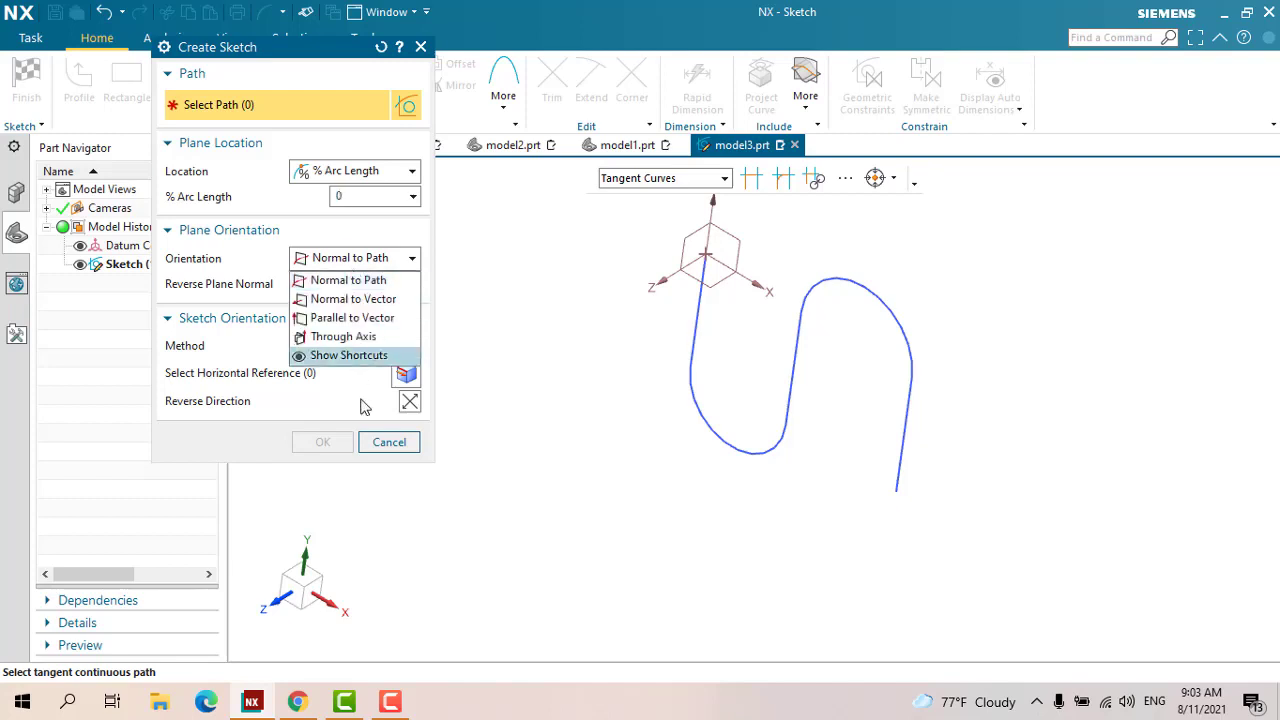
pyautogui.click(340, 280)
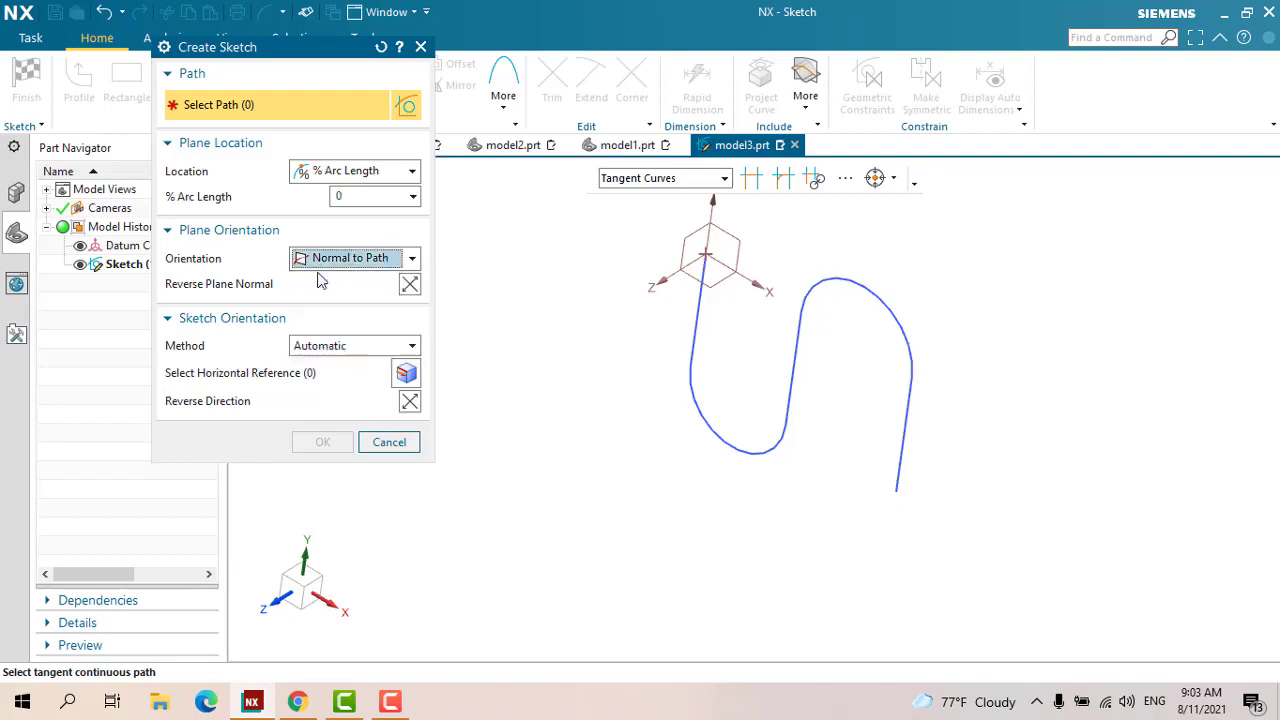
pyautogui.click(360, 171)
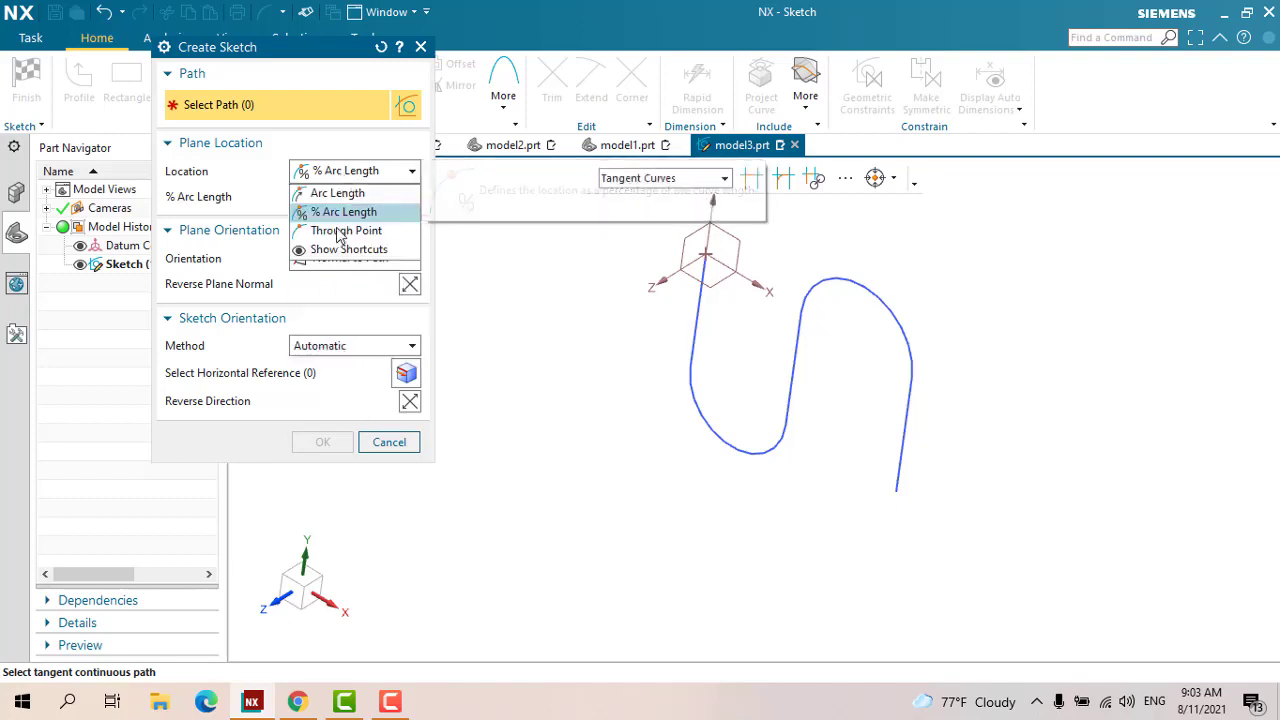
pyautogui.click(335, 193)
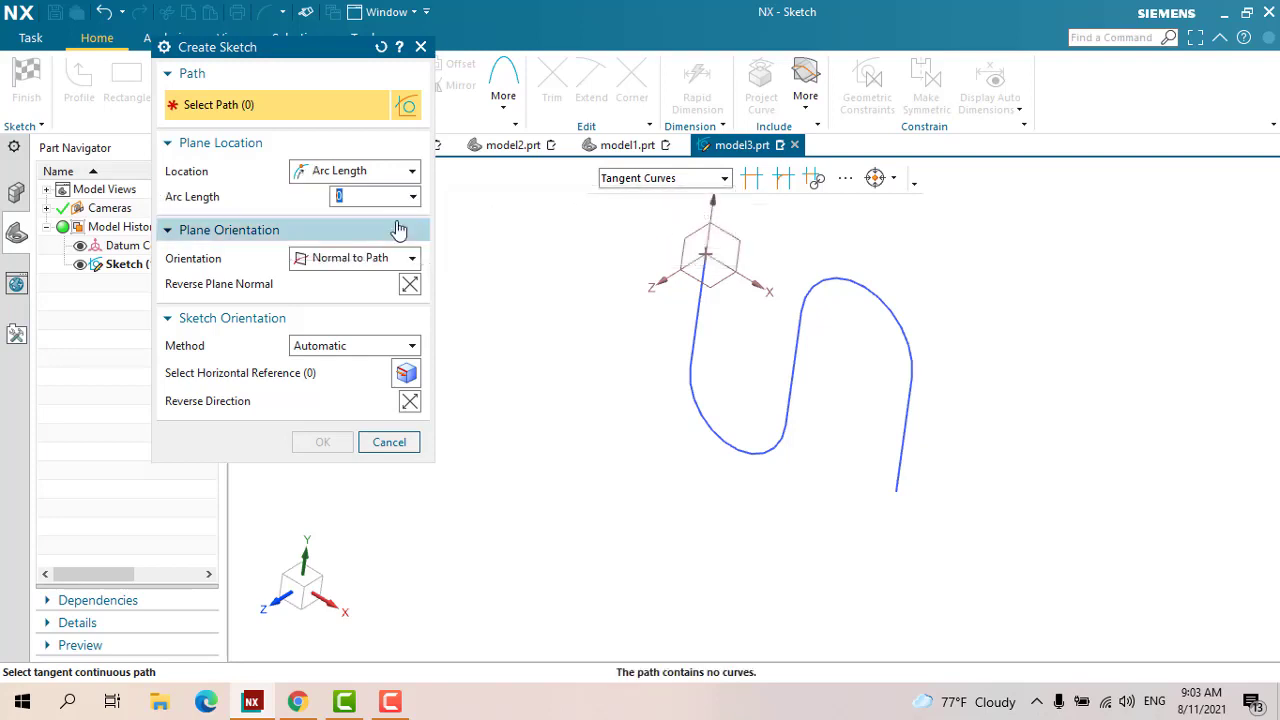
pyautogui.click(697, 315)
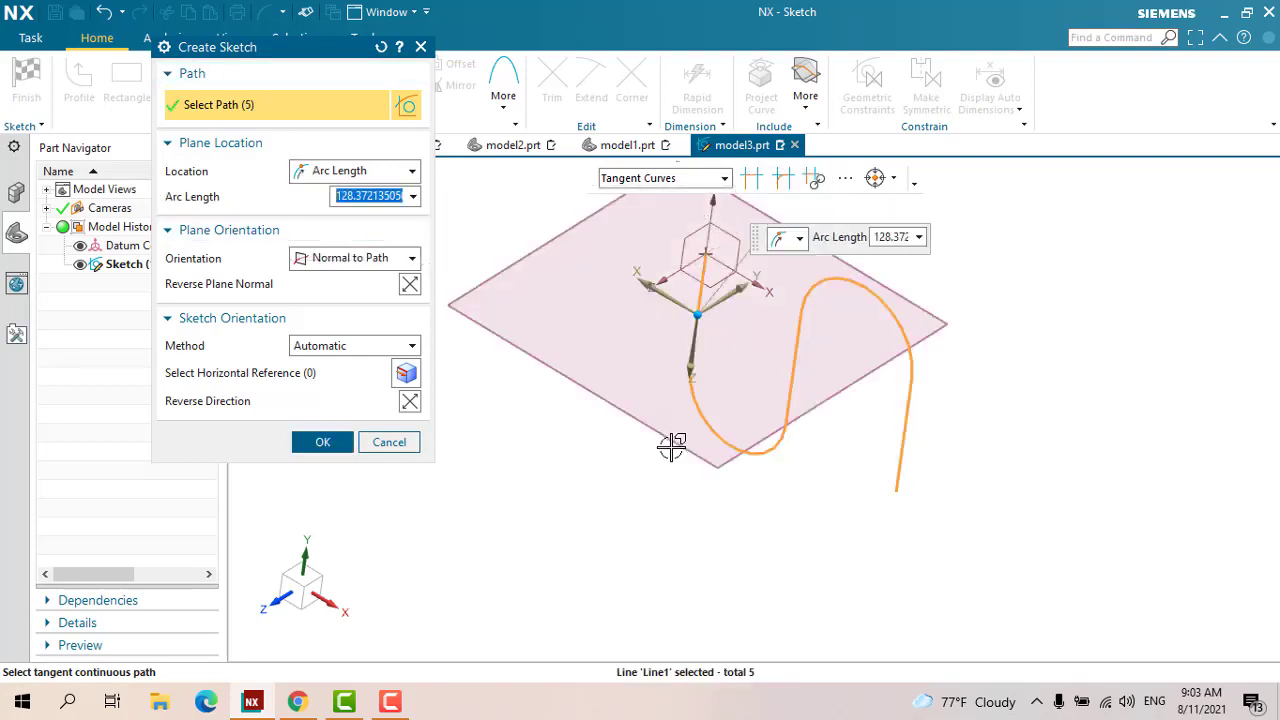
pyautogui.click(339, 175)
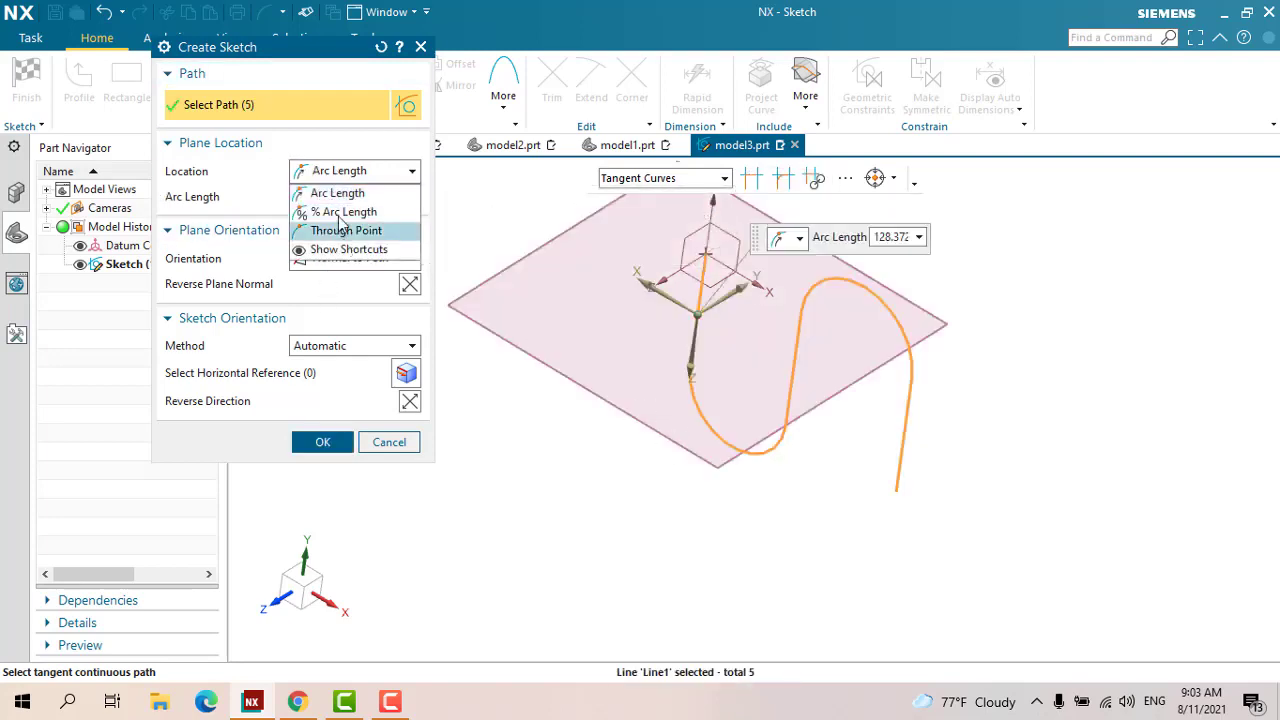
pyautogui.click(340, 211)
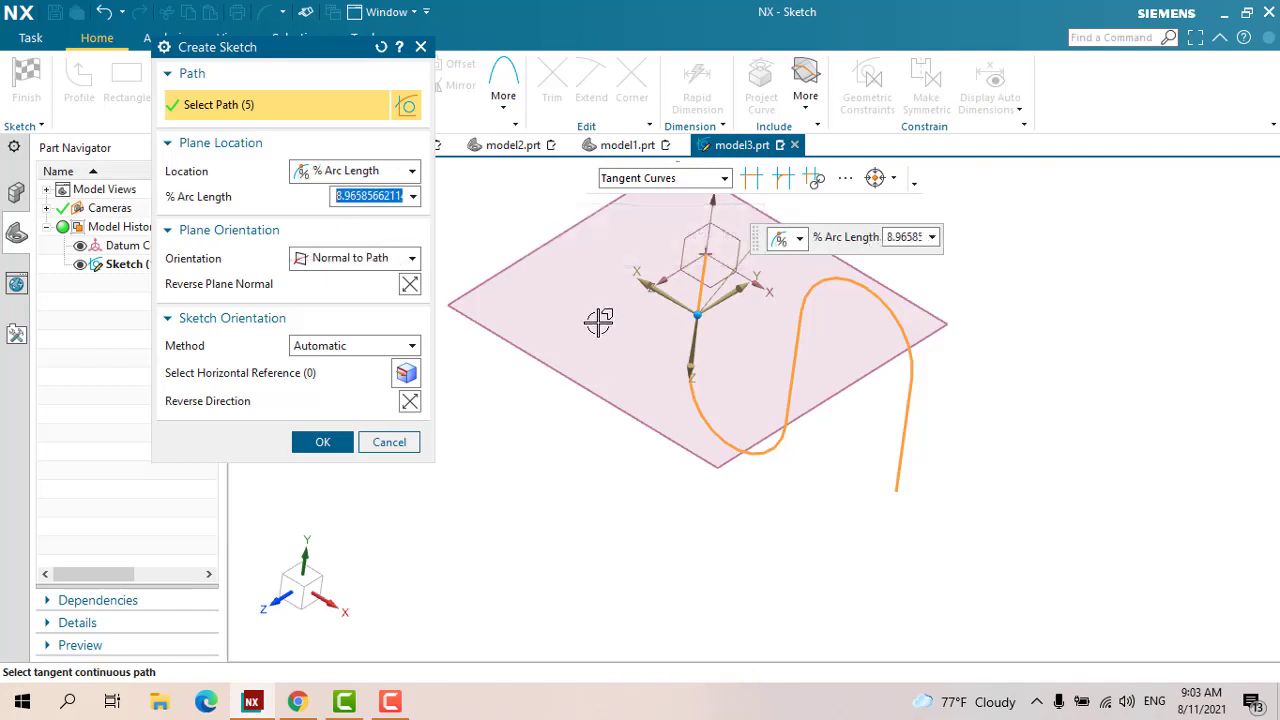
pyautogui.doubleClick(366, 198)
pyautogui.write('0')
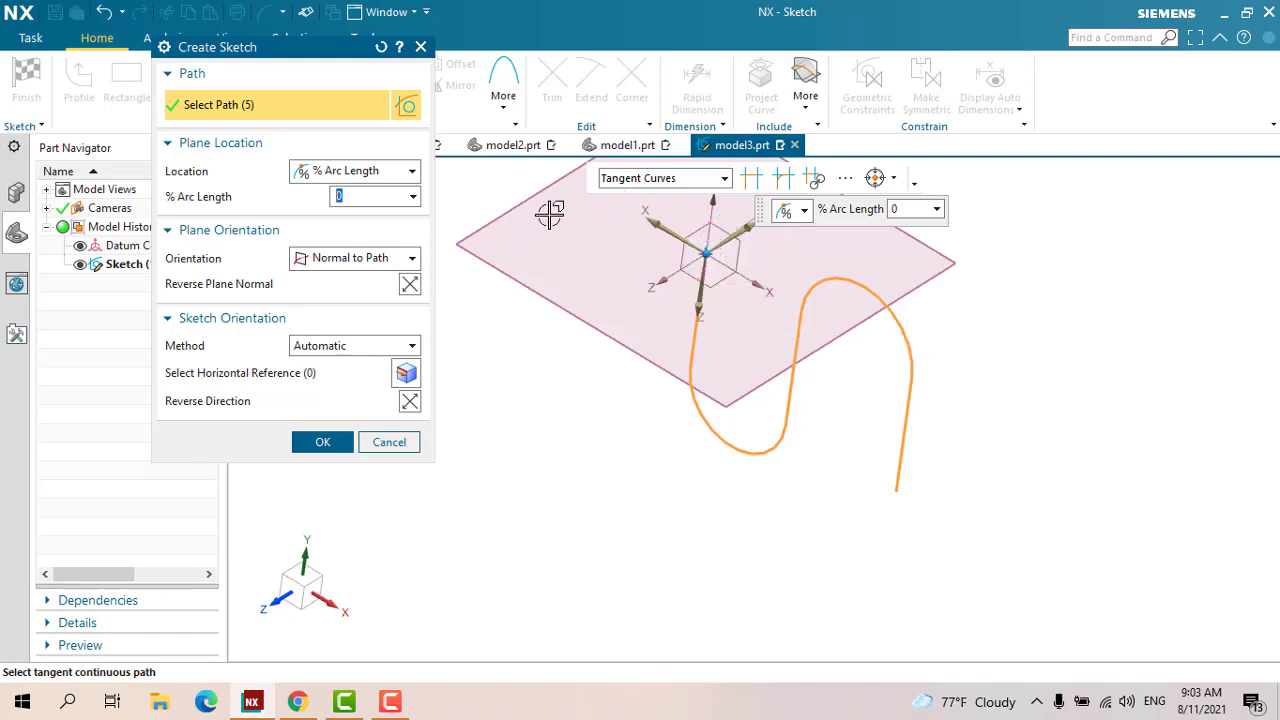
pyautogui.scroll(-2, 700, 366)
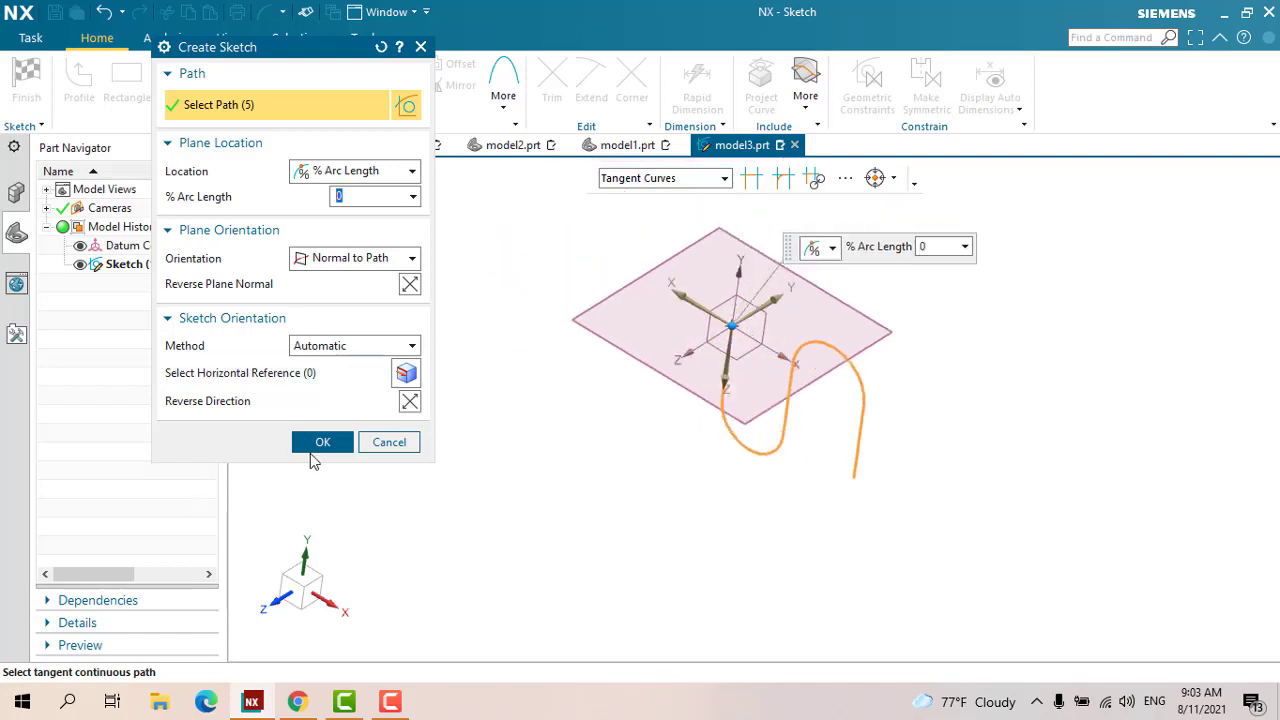
pyautogui.click(320, 443)
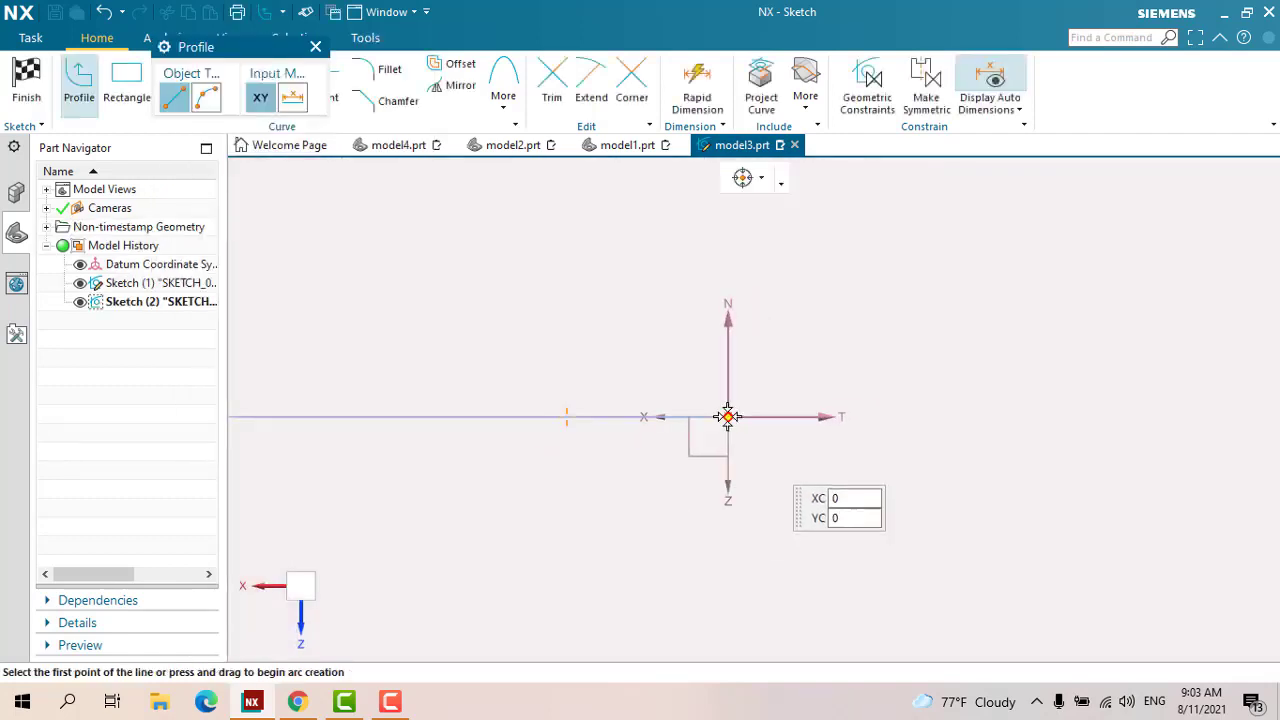
# Draw a circle at the sketch origin, set its diameter to 60, and finish the sketch
pyautogui.click(315, 48)
pyautogui.click(172, 80)
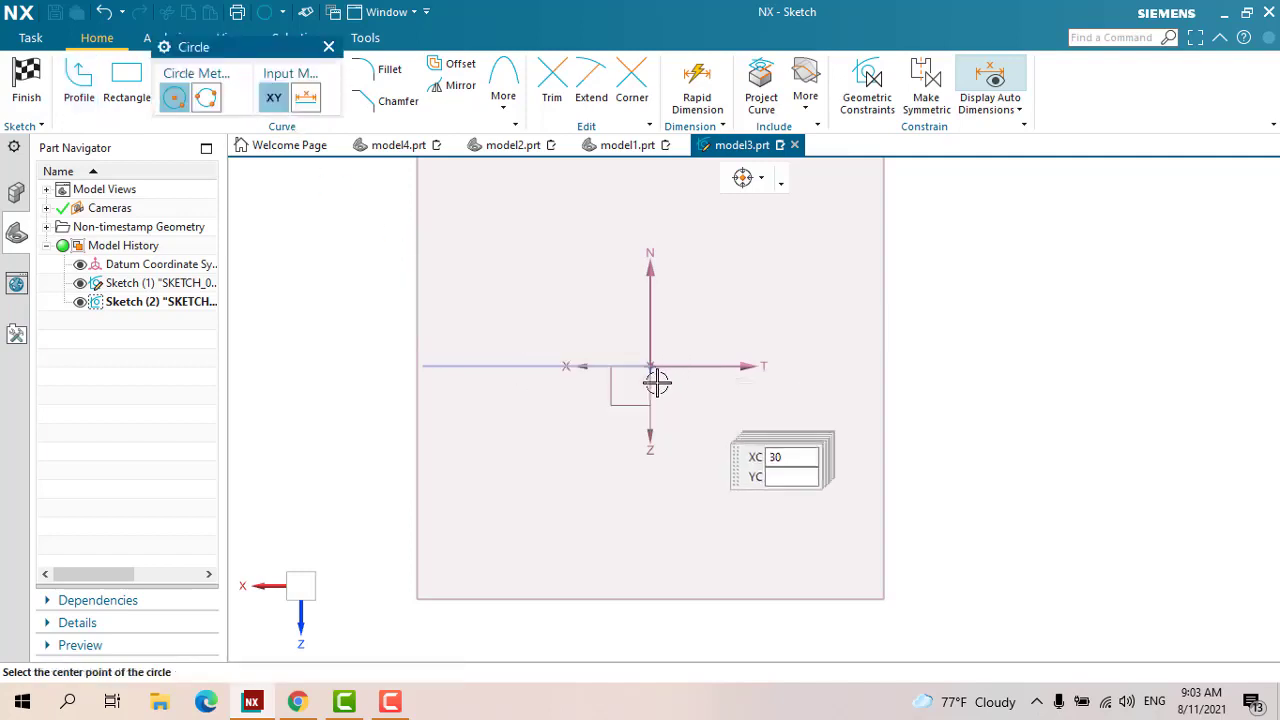
pyautogui.click(654, 333)
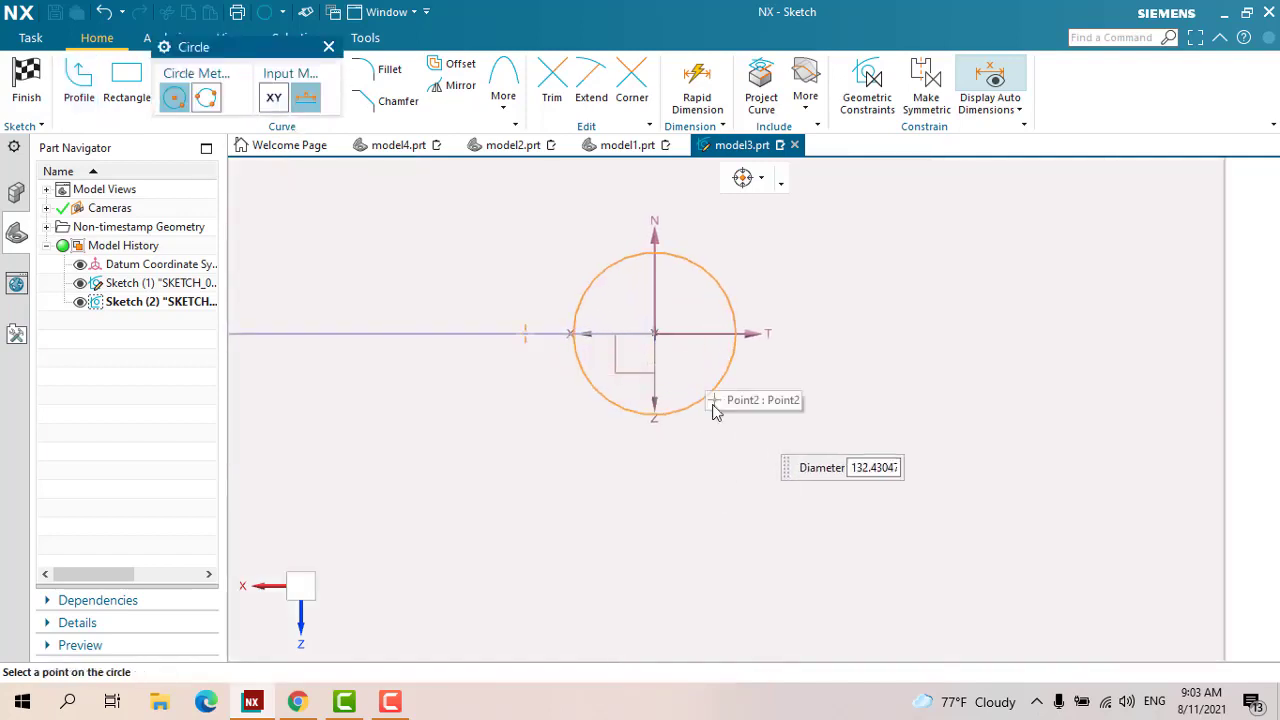
pyautogui.click(715, 411)
pyautogui.press('Escape')
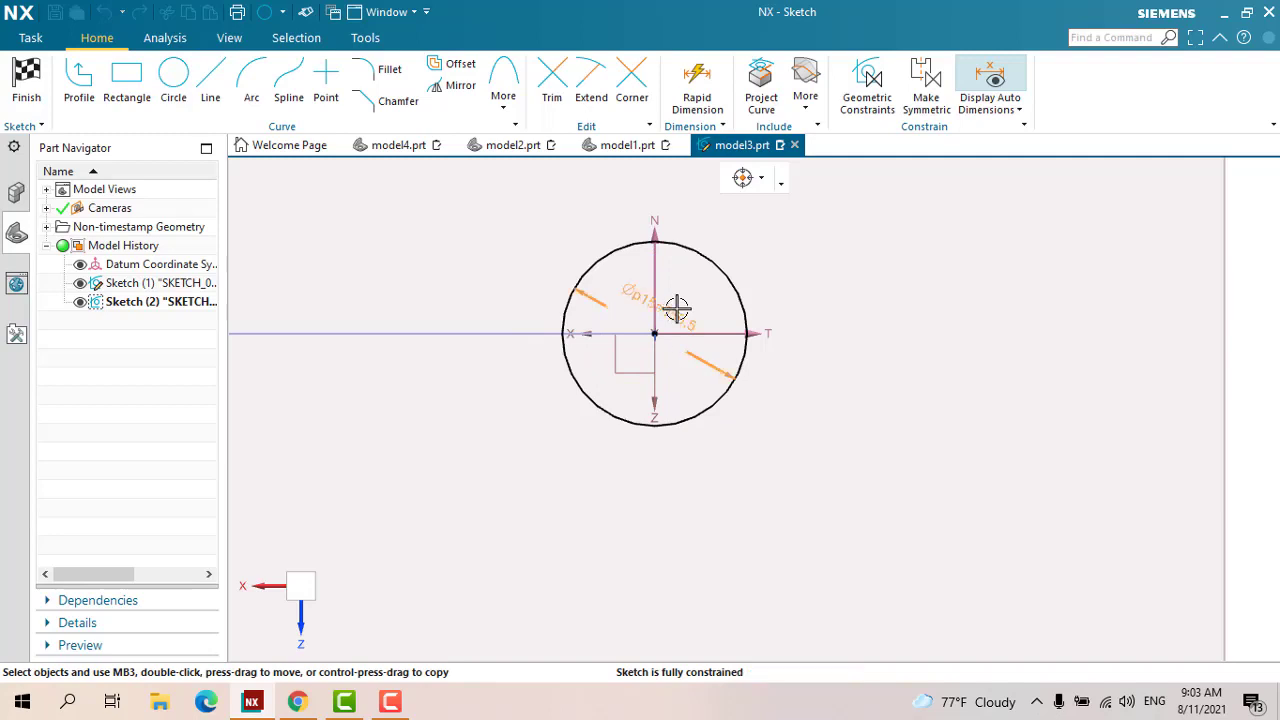
pyautogui.doubleClick(677, 309)
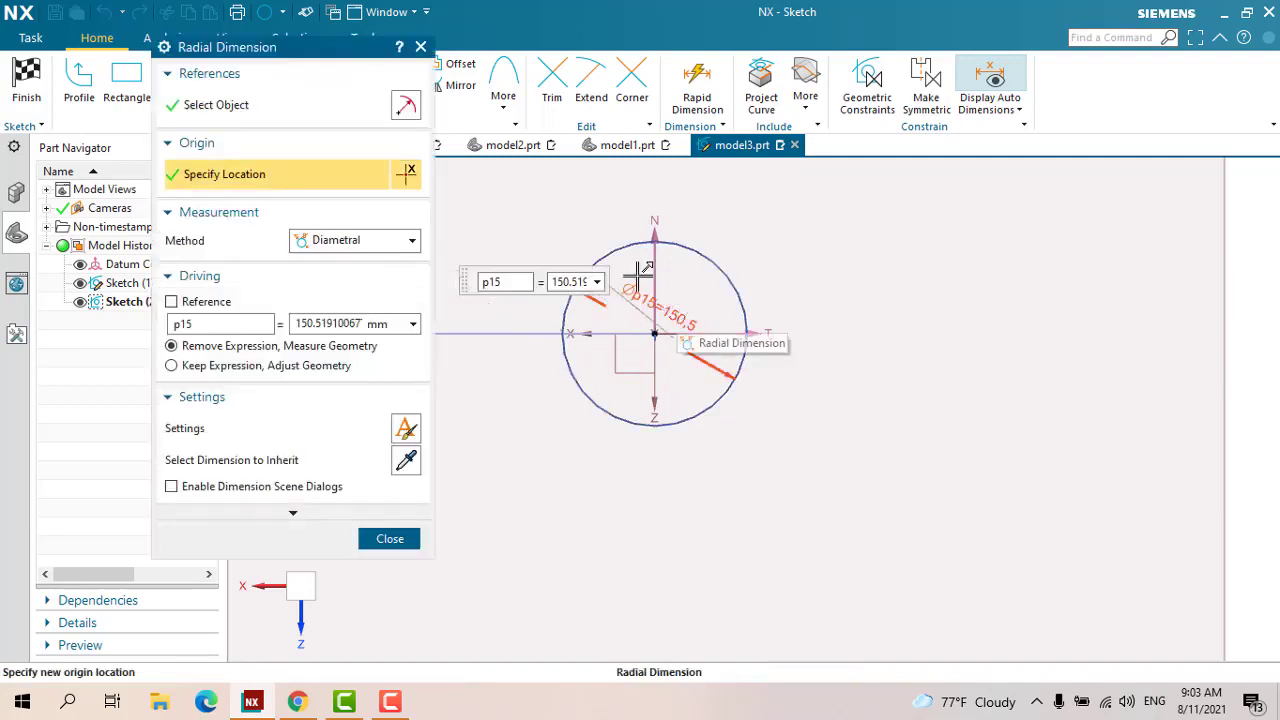
pyautogui.doubleClick(570, 282)
pyautogui.write('60')
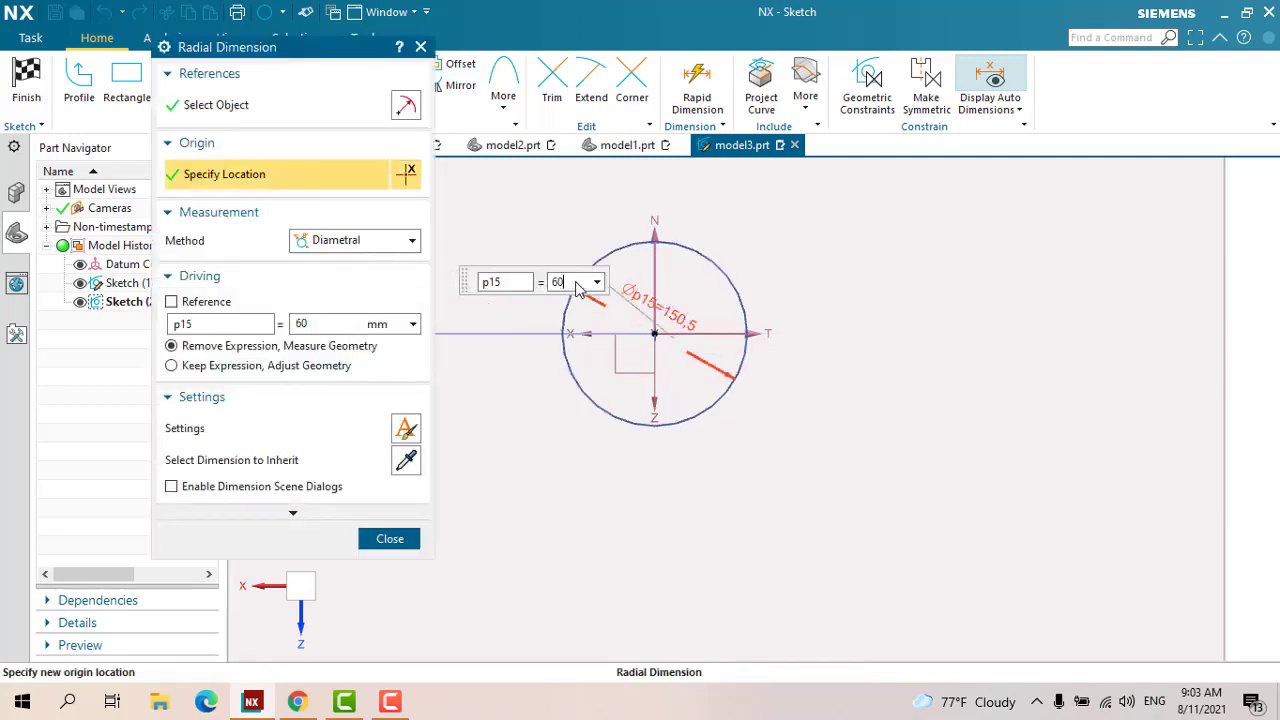
pyautogui.press('Return')
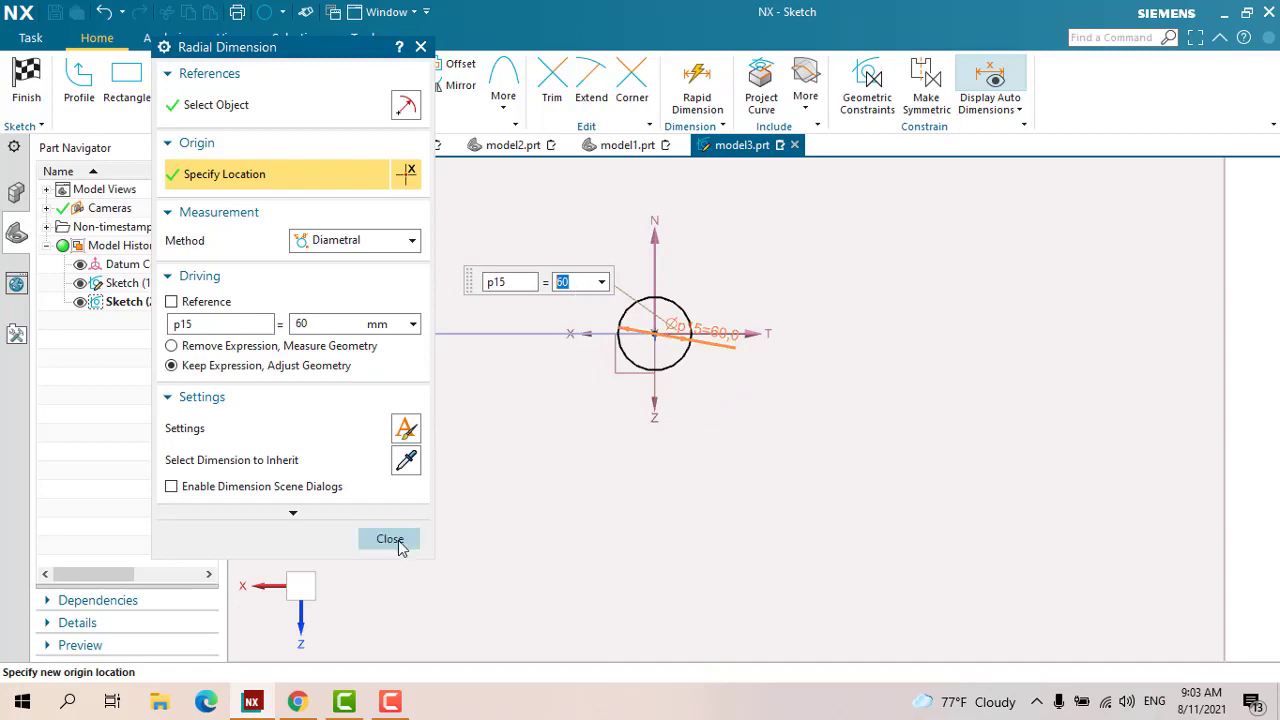
pyautogui.click(390, 539)
pyautogui.scroll(-3, 805, 420)
pyautogui.click(38, 95)
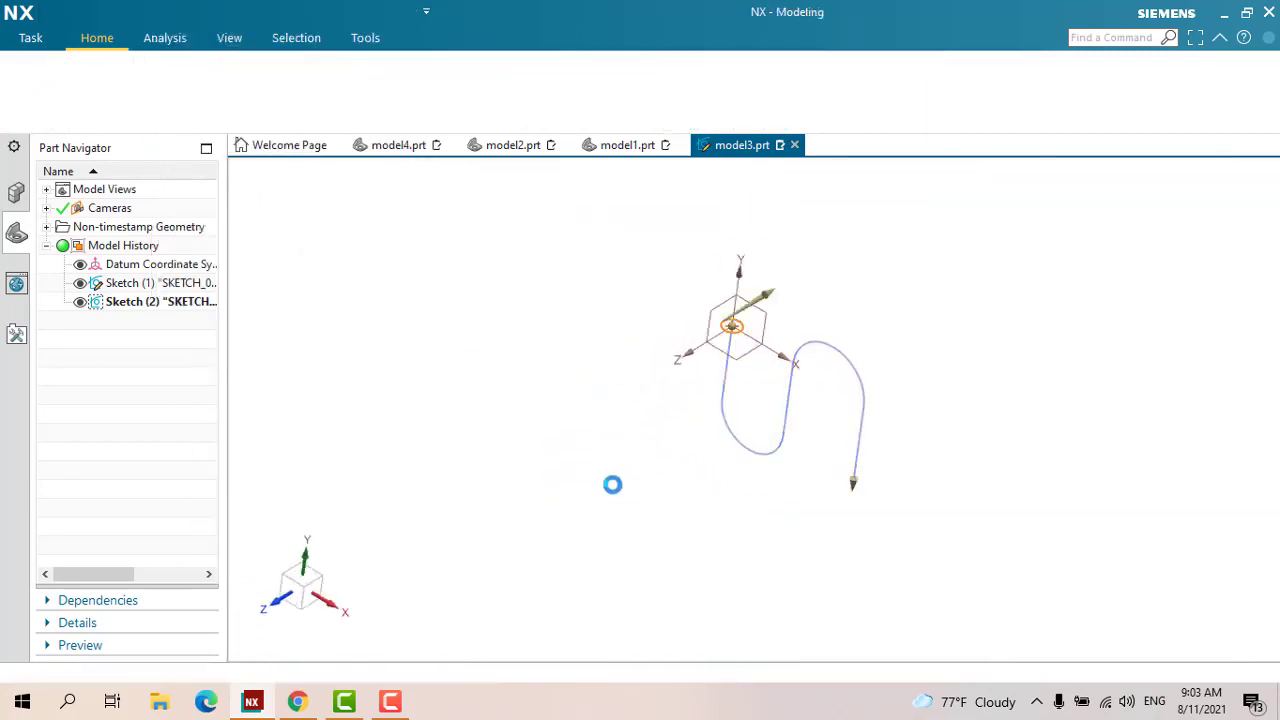
# Try 20% start and 80% end limits, then restore the sweep to 0% and 100%
pyautogui.moveTo(674, 320)
pyautogui.mouseDown(button='middle')
pyautogui.moveTo(731, 282)
pyautogui.moveTo(741, 377)
pyautogui.mouseUp(button='middle')
pyautogui.write('20')
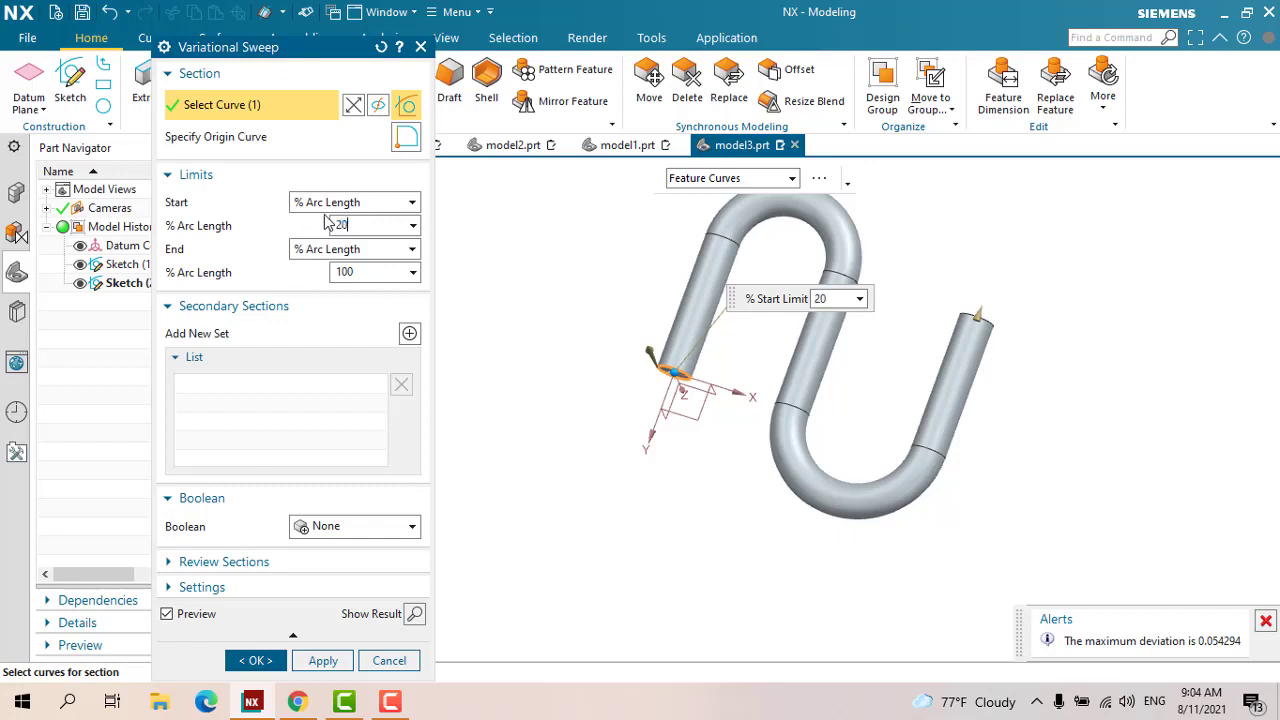
pyautogui.press('Return')
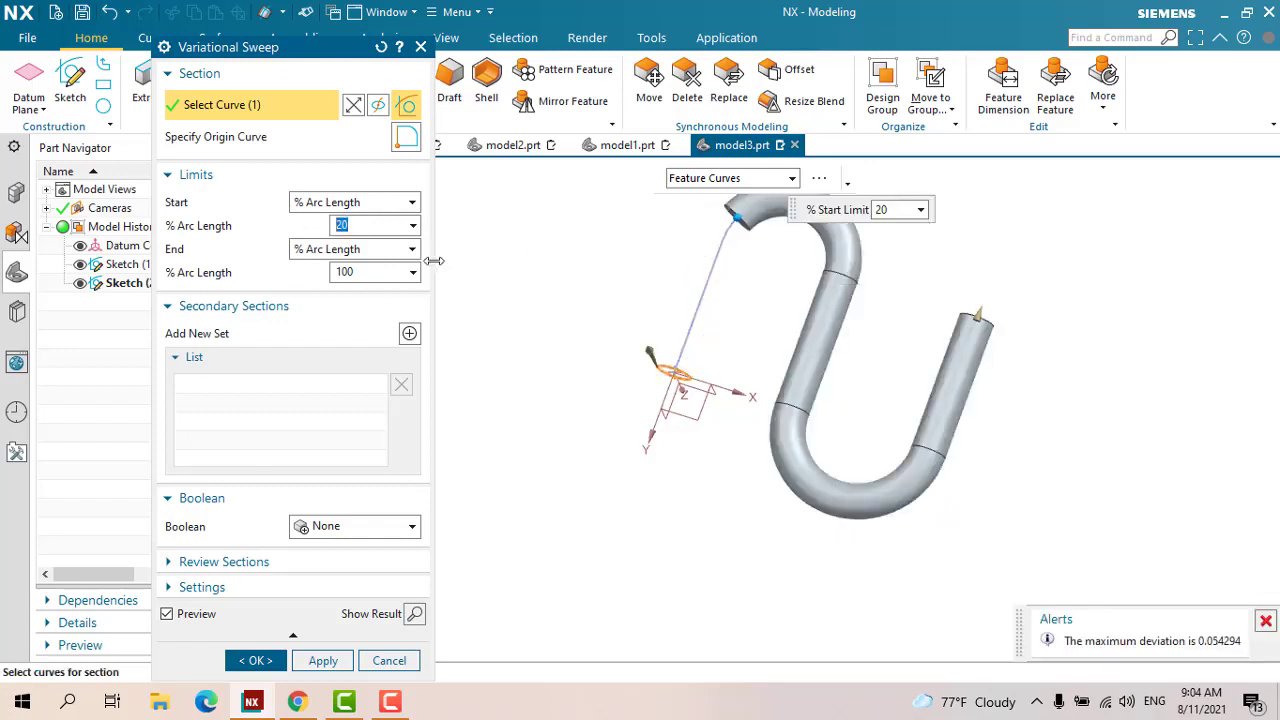
pyautogui.press('Tab')
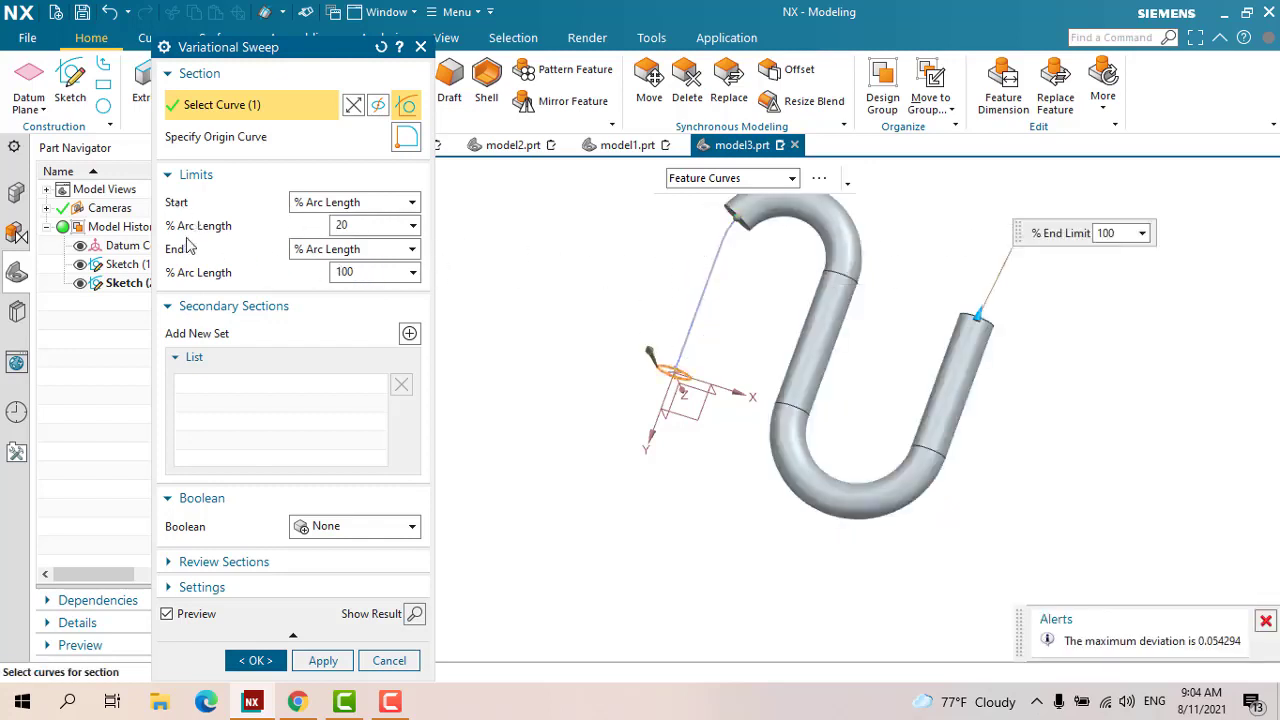
pyautogui.click(380, 228)
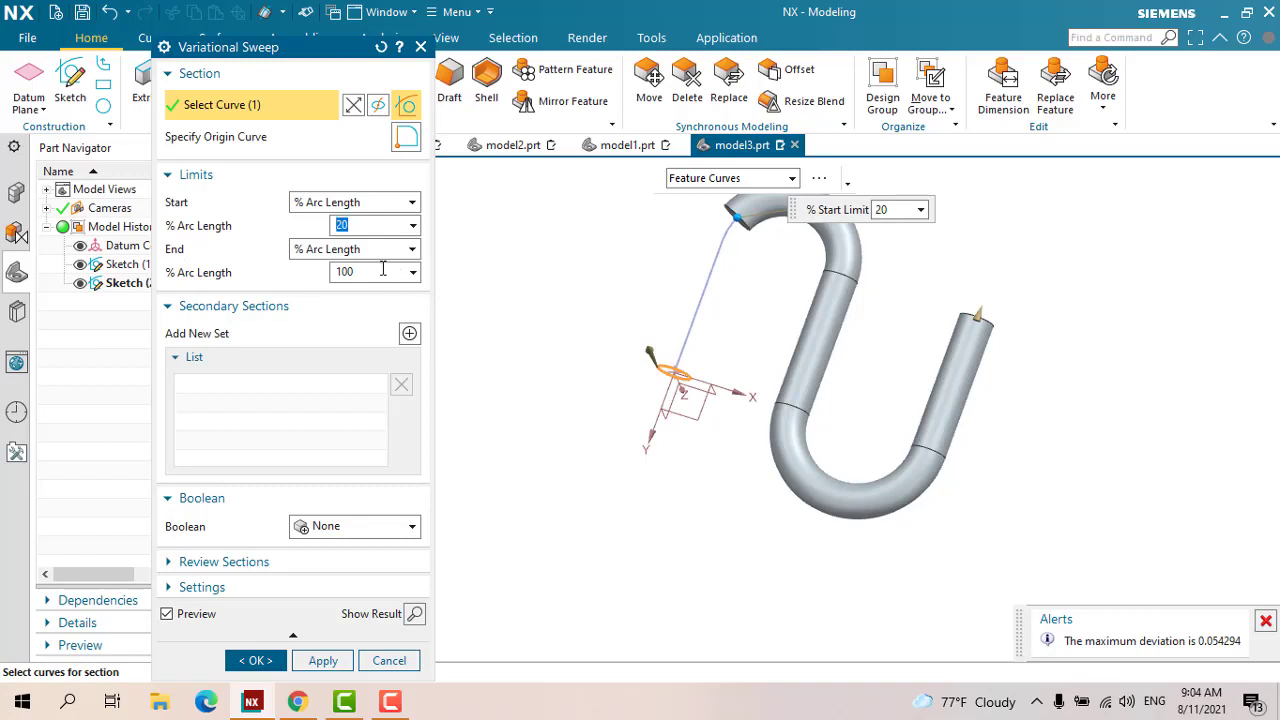
pyautogui.click(383, 270)
pyautogui.write('0')
pyautogui.press('Return')
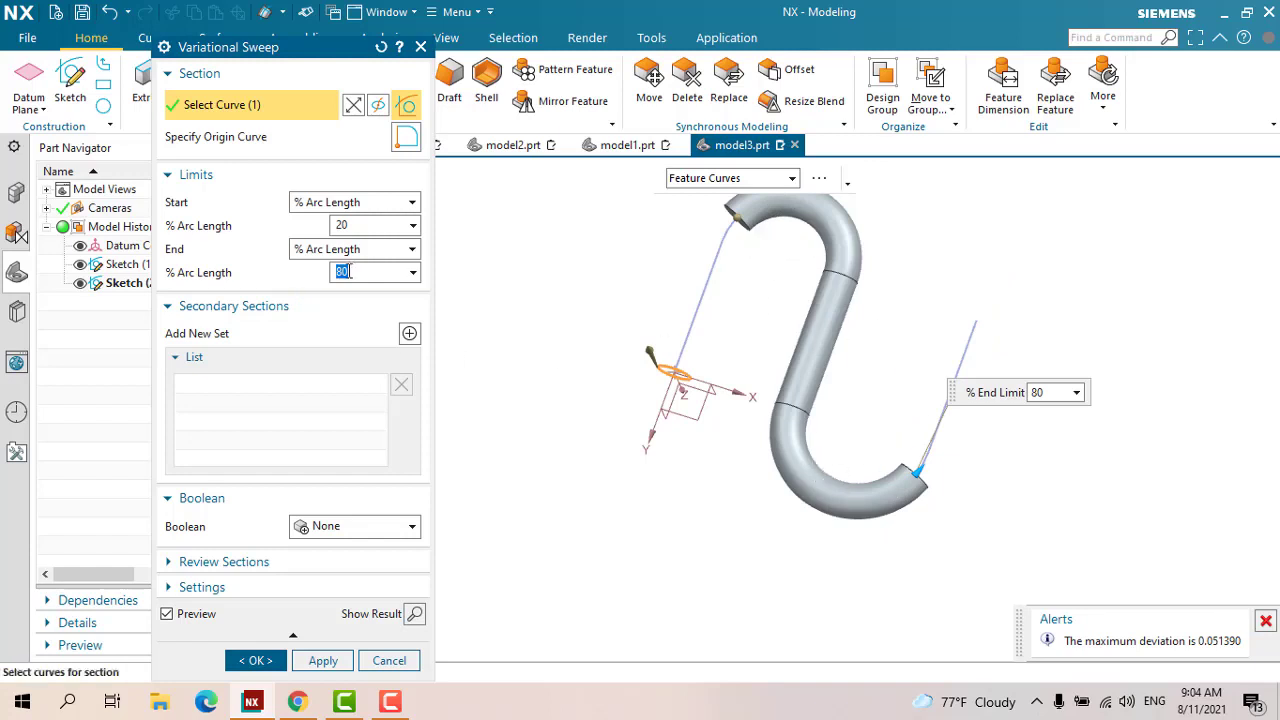
pyautogui.write('100')
pyautogui.press('Return')
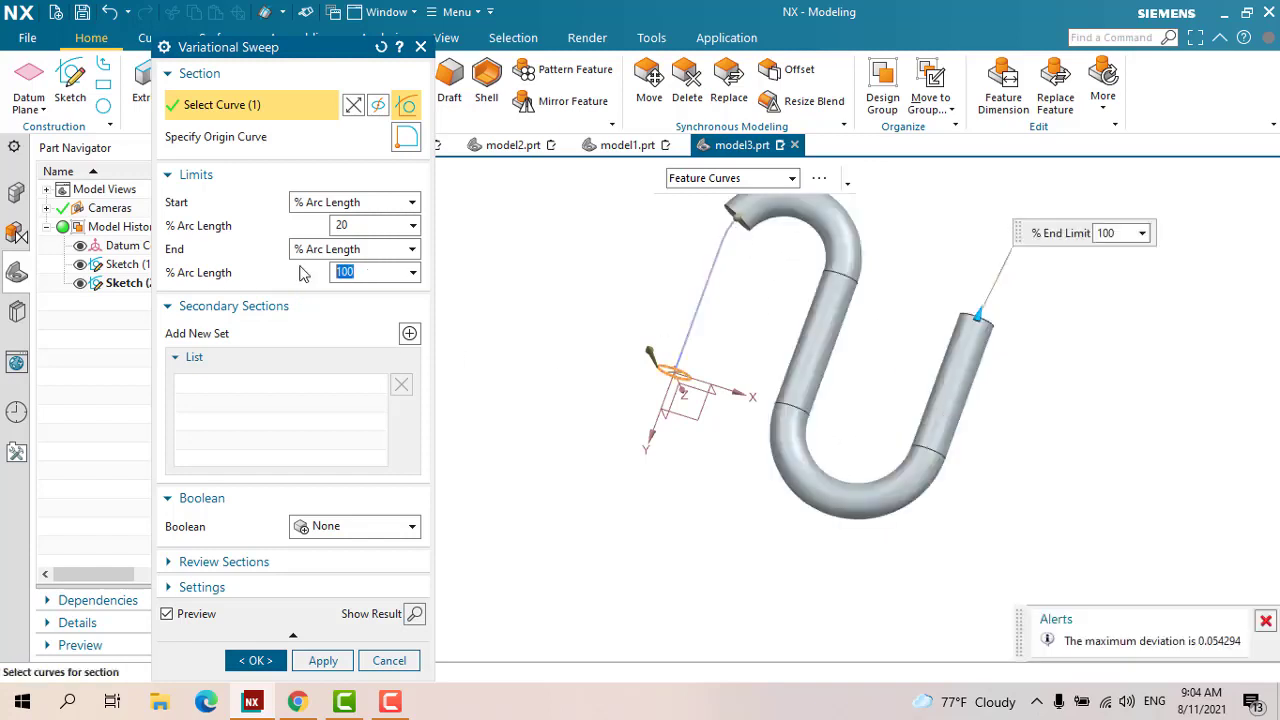
pyautogui.click(380, 226)
pyautogui.write('0')
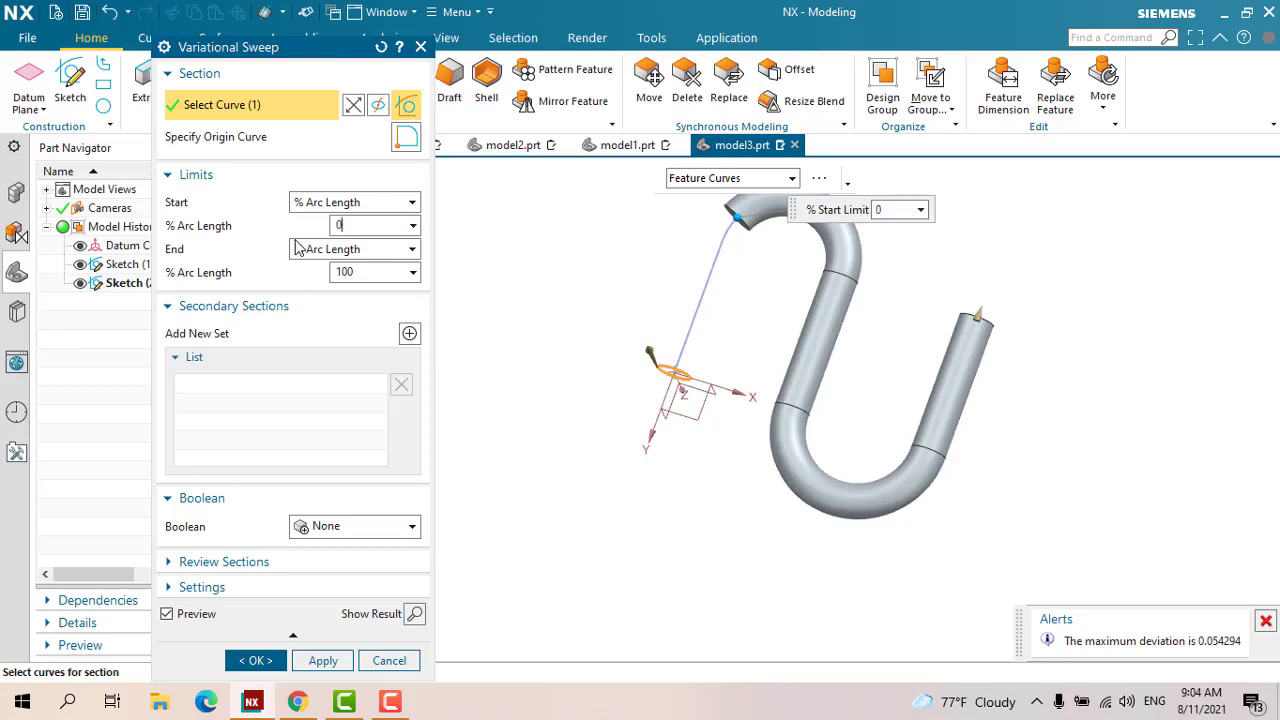
pyautogui.press('Return')
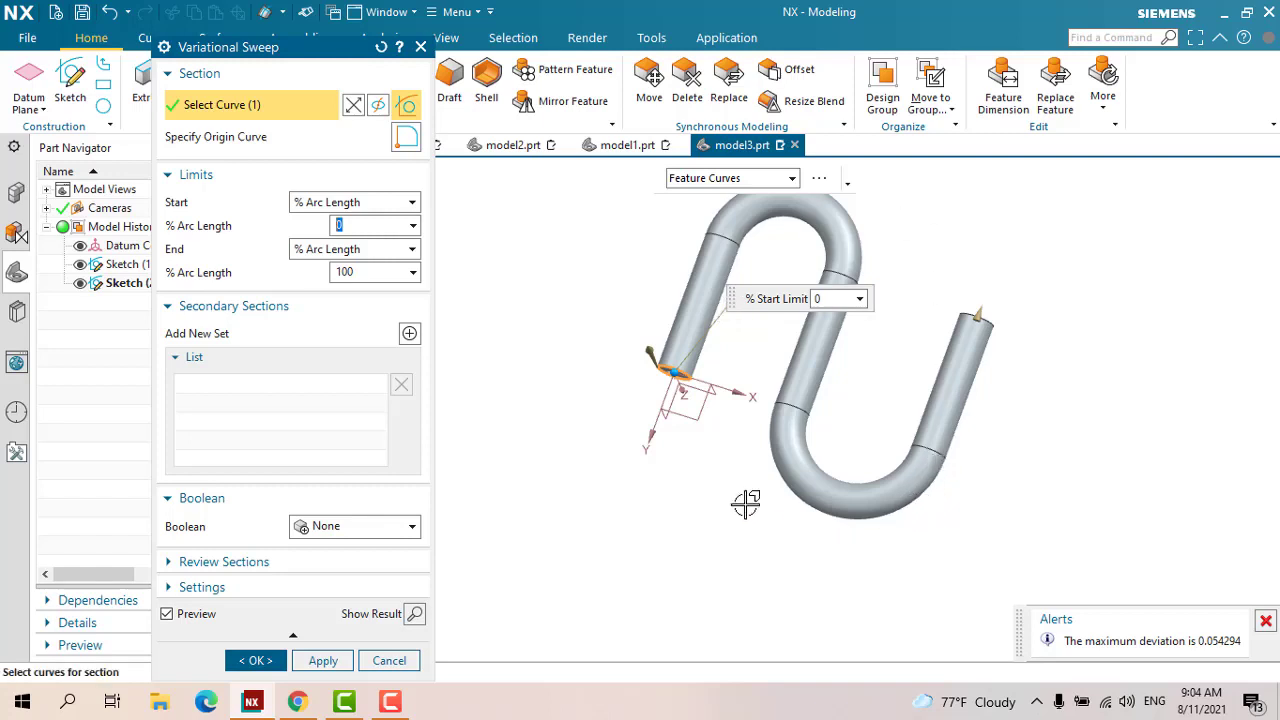
pyautogui.click(168, 306)
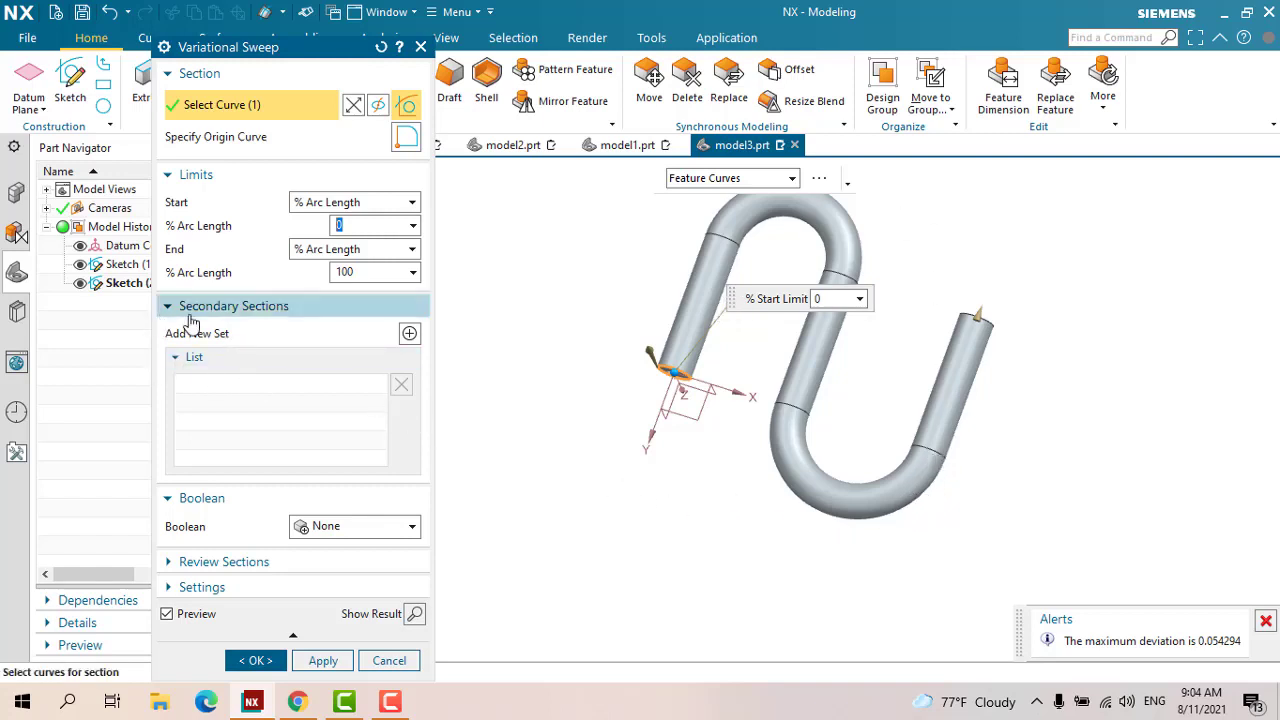
# Add a secondary section at 50% arc length and check the section positions
pyautogui.click(190, 304)
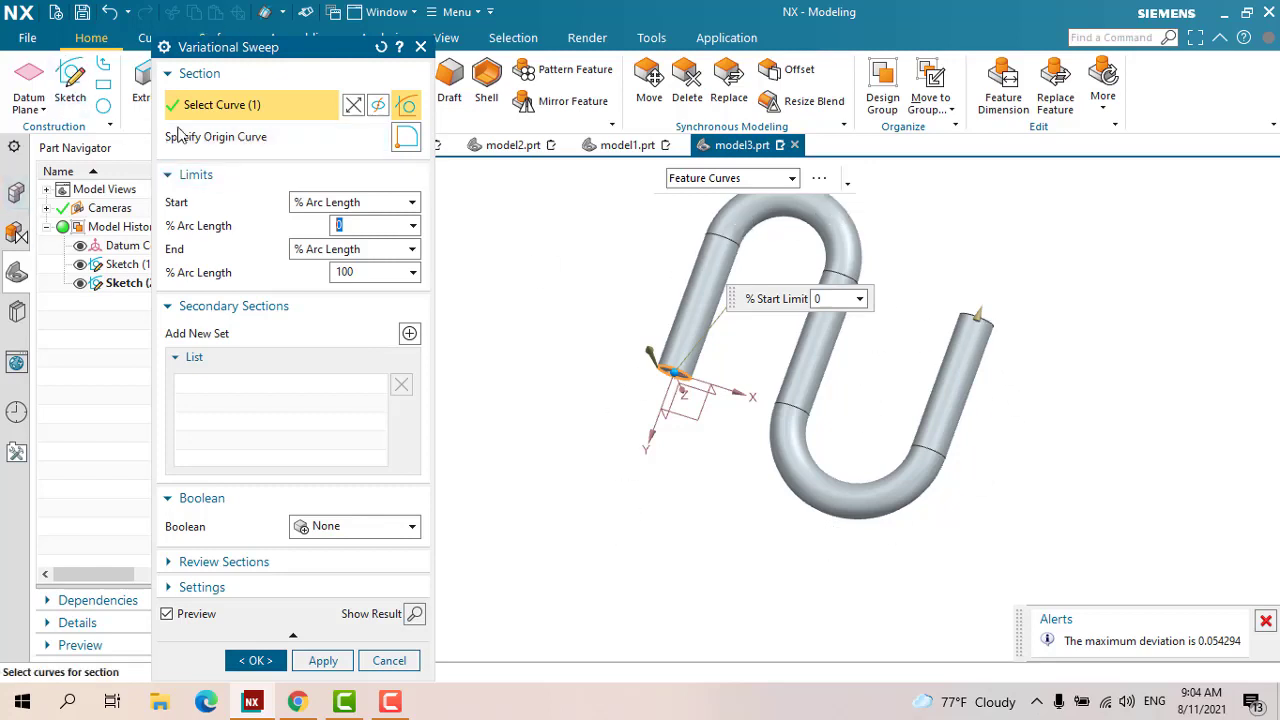
pyautogui.click(409, 334)
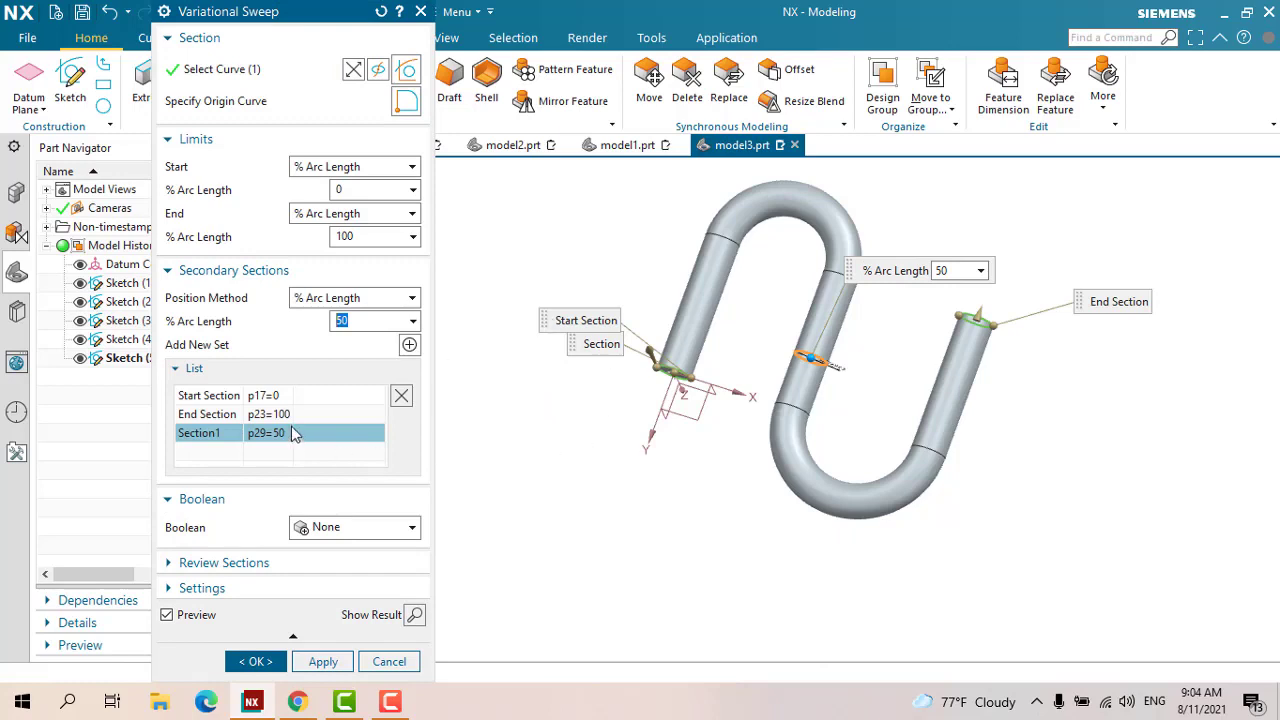
pyautogui.click(281, 398)
pyautogui.click(289, 414)
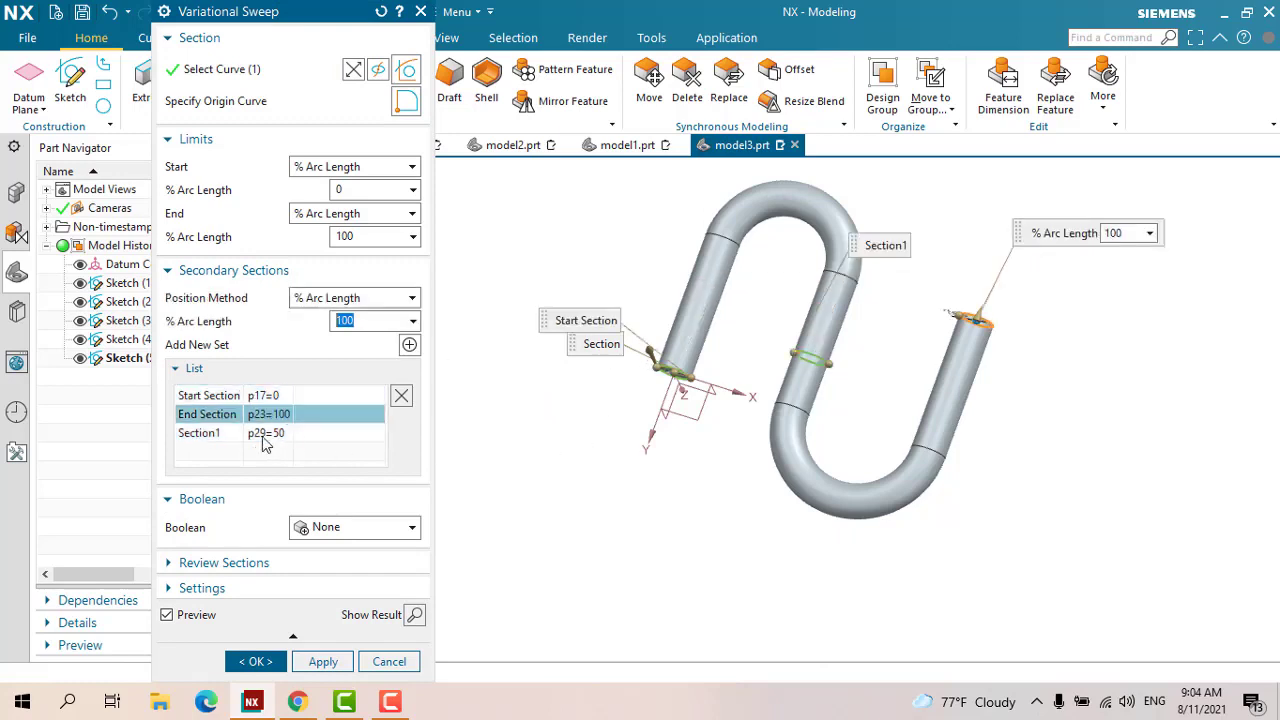
pyautogui.click(297, 432)
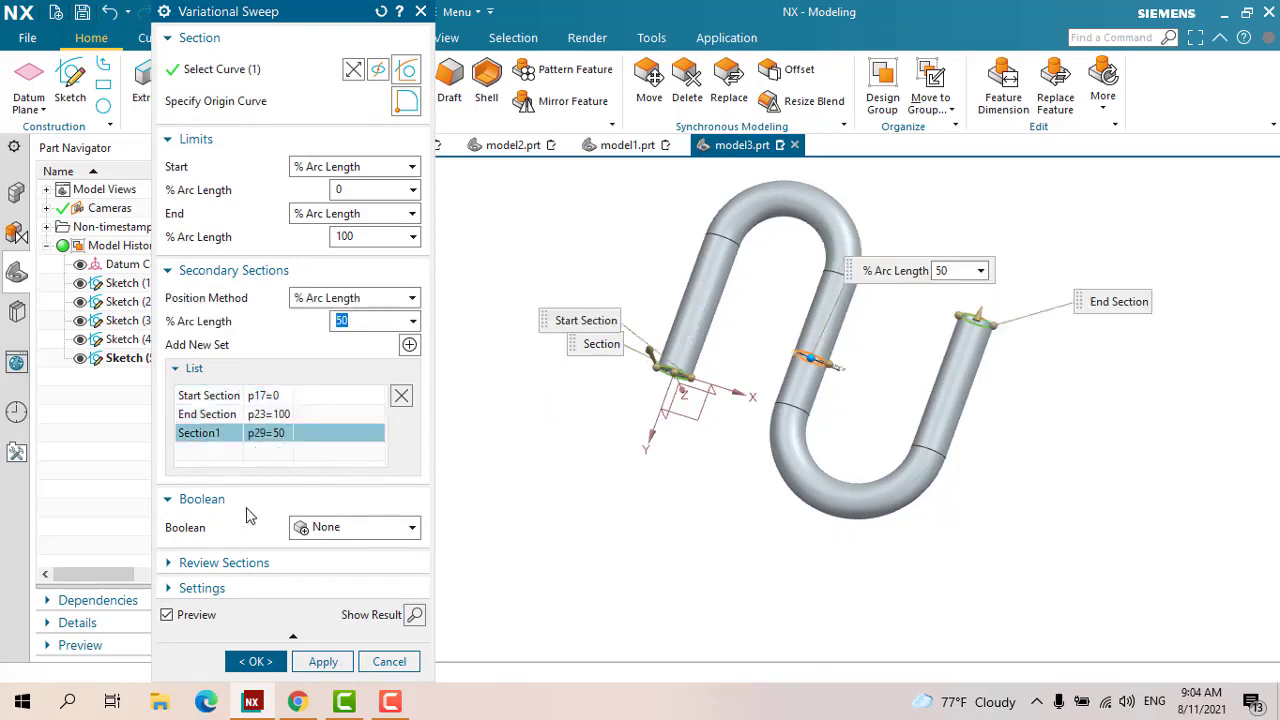
pyautogui.click(262, 396)
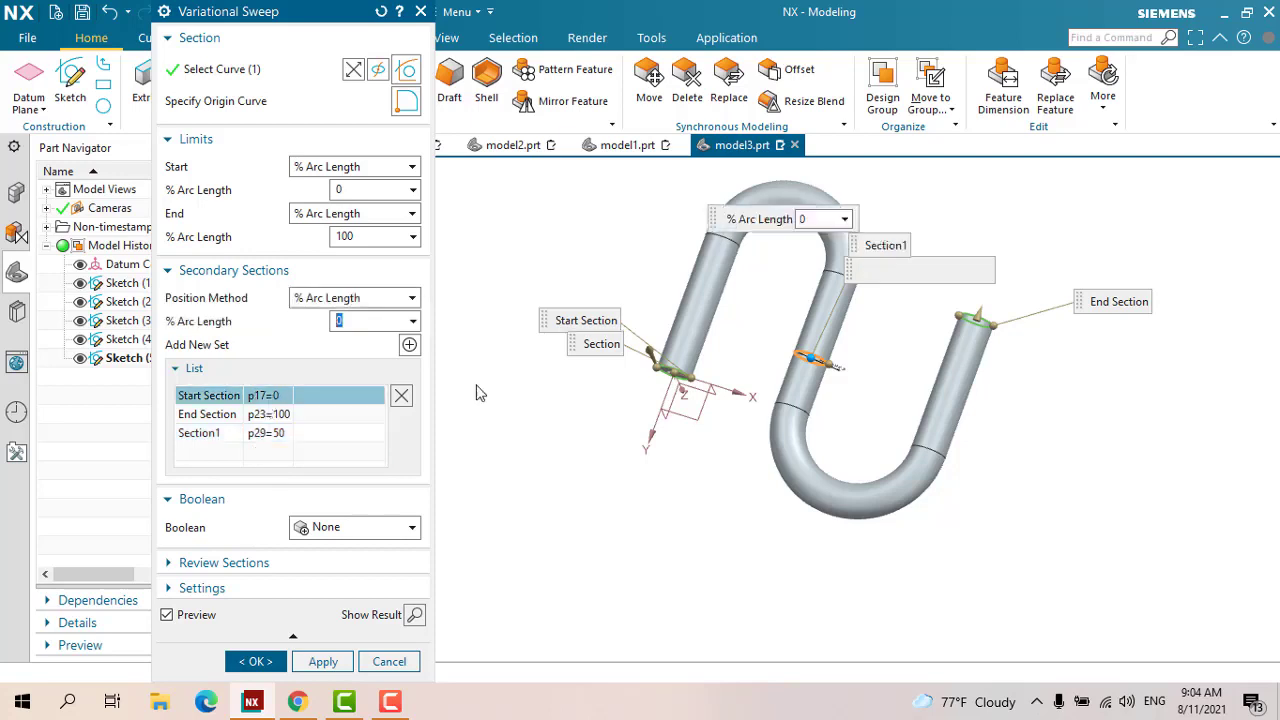
pyautogui.click(336, 433)
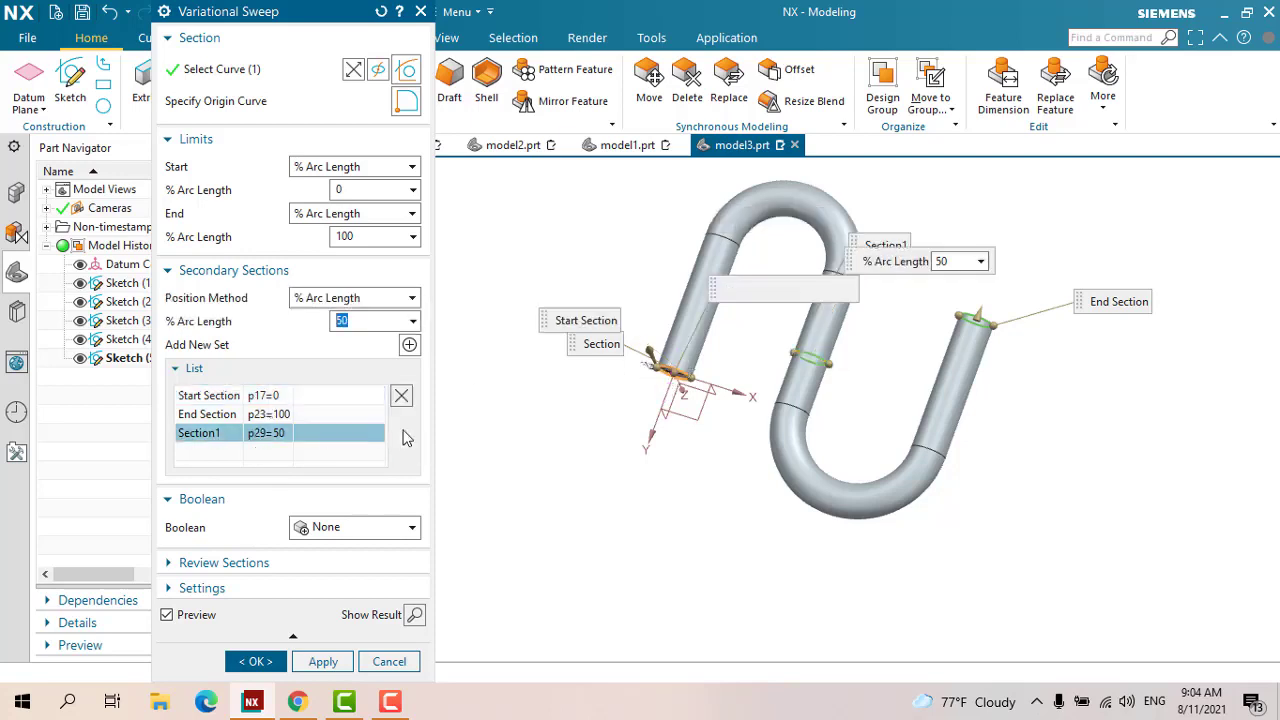
pyautogui.click(283, 416)
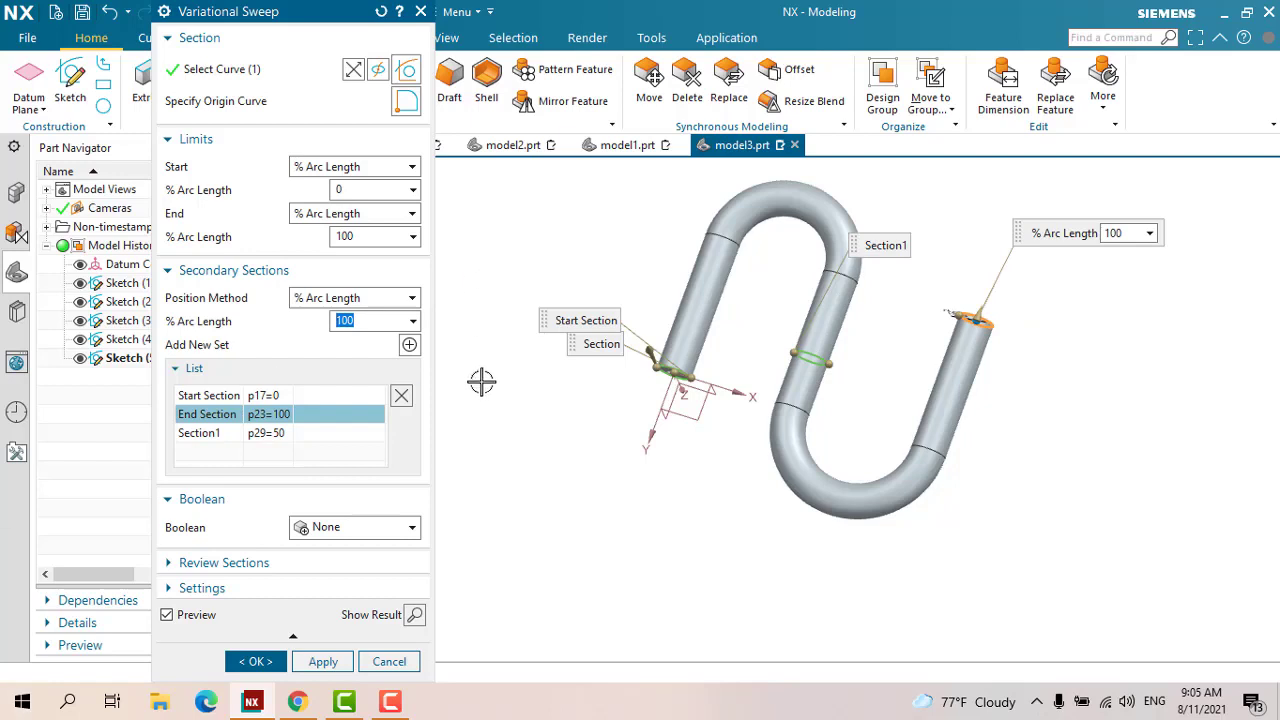
# Add secondary sections at 25% and 75% arc length and review the start and end sections
pyautogui.click(410, 345)
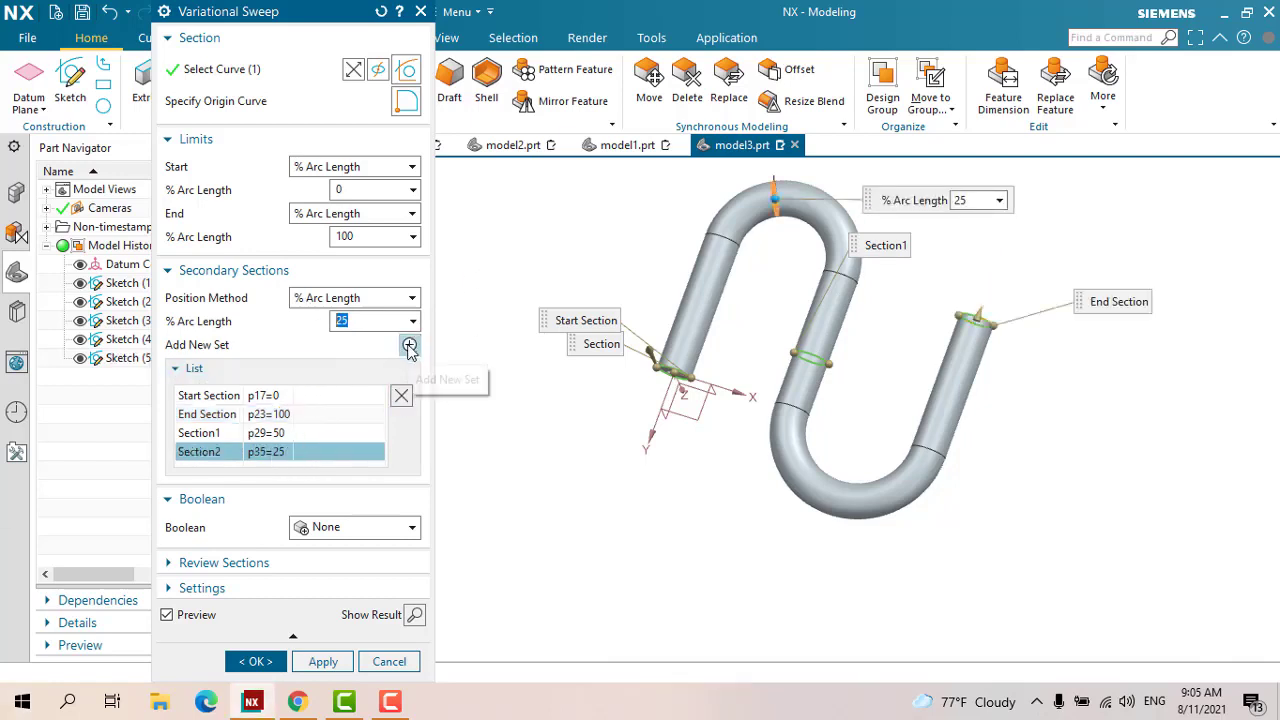
pyautogui.click(410, 345)
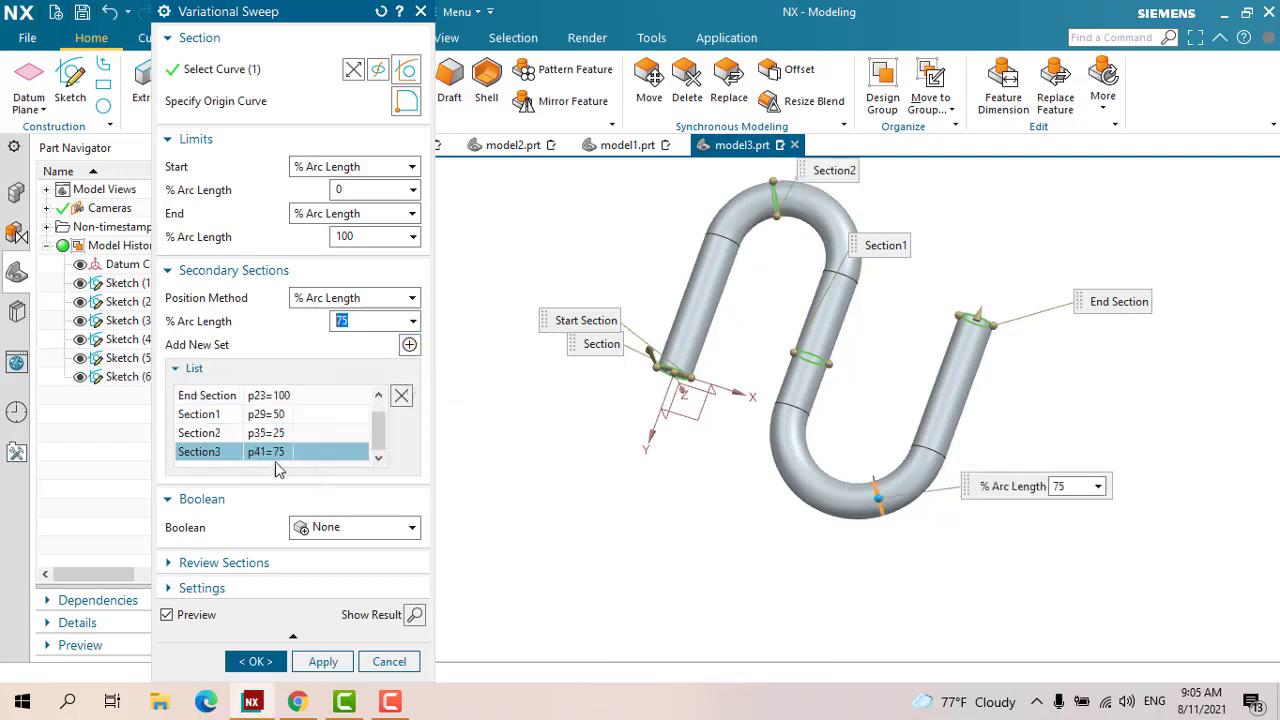
pyautogui.scroll(1, 285, 443)
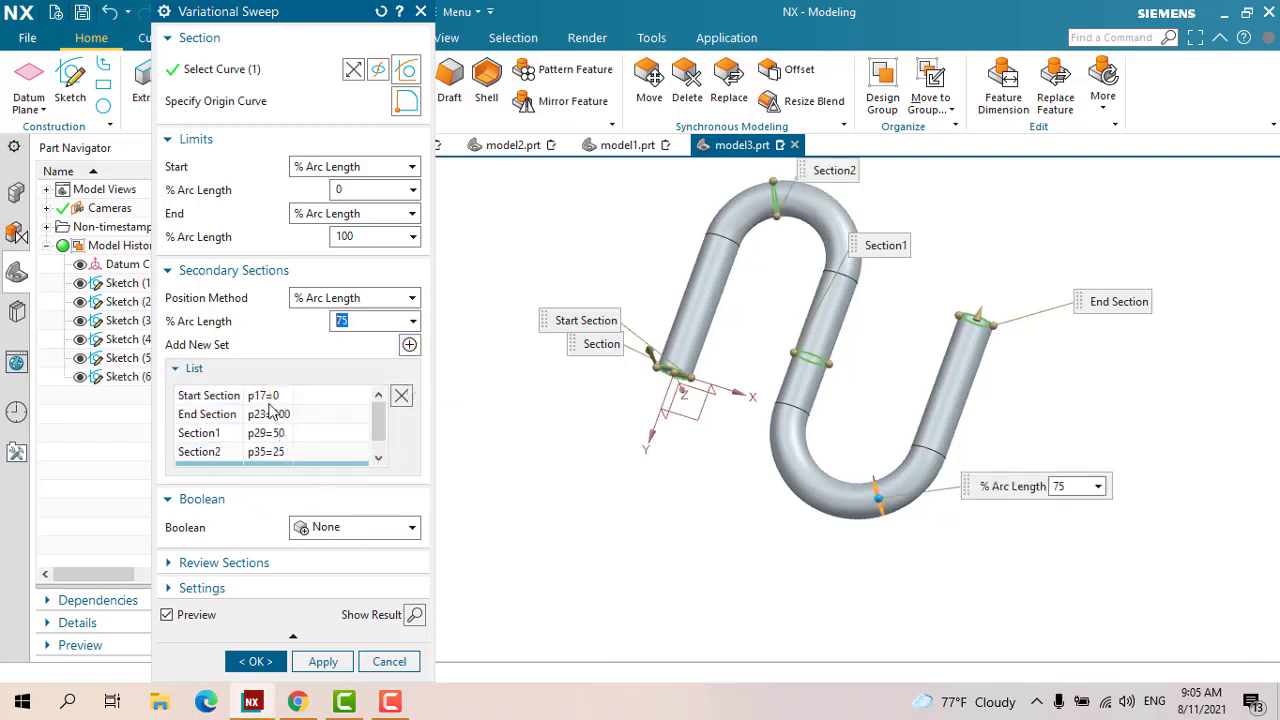
pyautogui.click(262, 396)
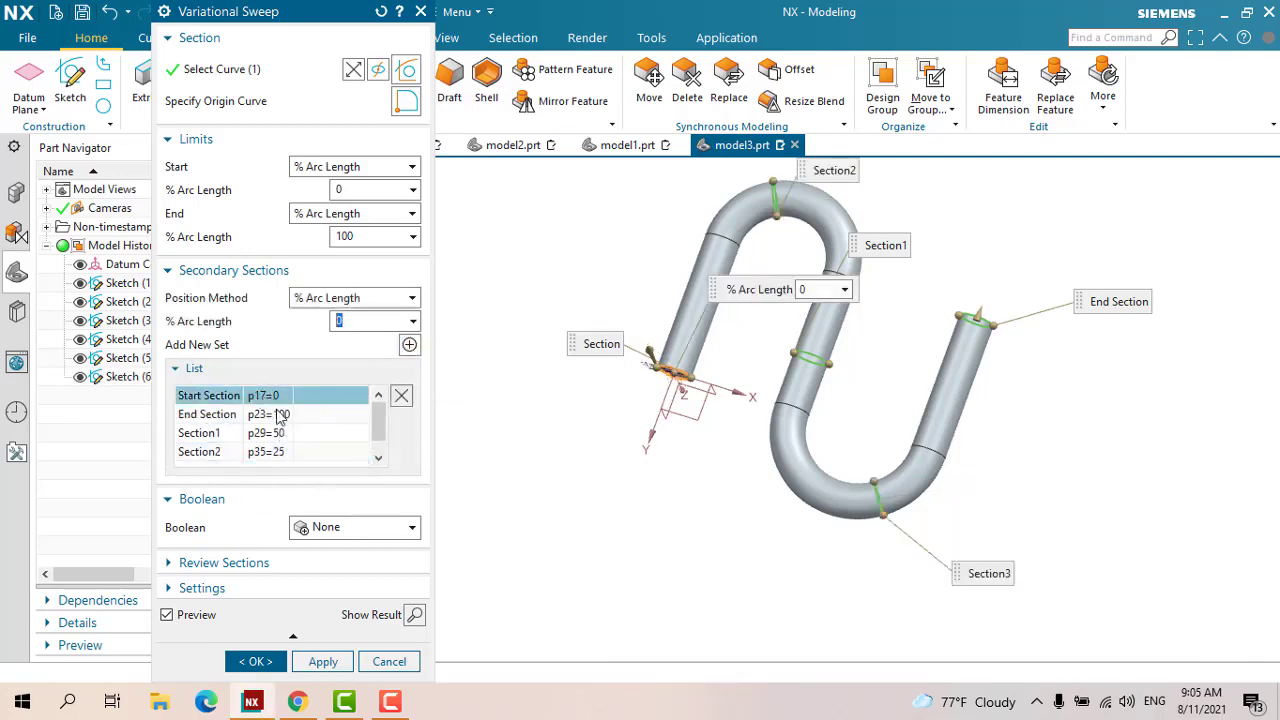
pyautogui.click(280, 415)
pyautogui.click(258, 399)
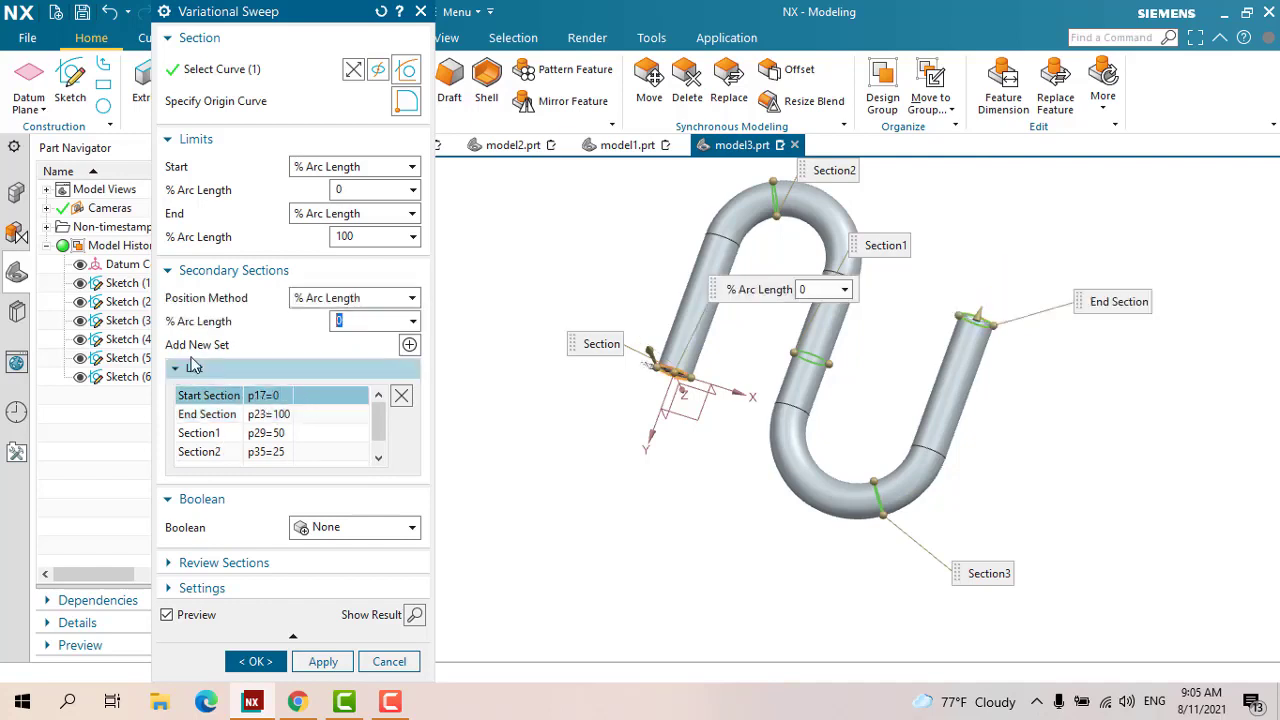
pyautogui.scroll(2, 571, 434)
pyautogui.scroll(2, 690, 325)
pyautogui.scroll(2, 690, 325)
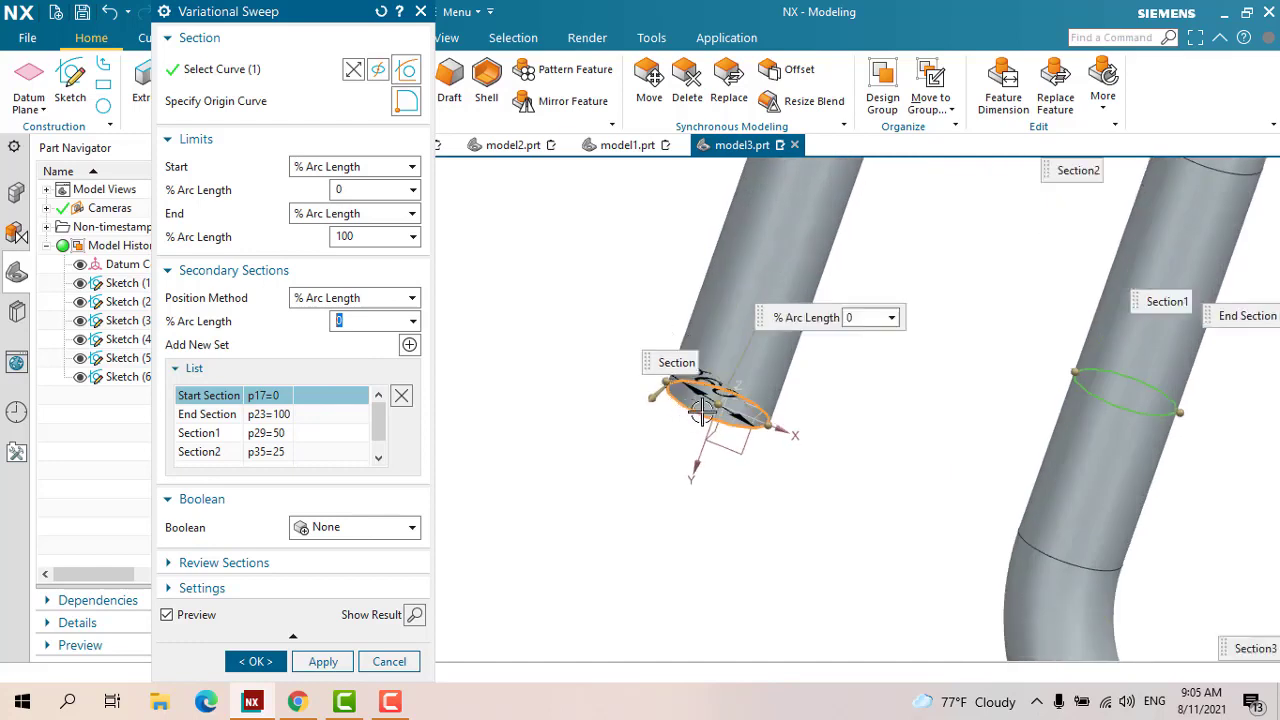
pyautogui.scroll(2, 694, 434)
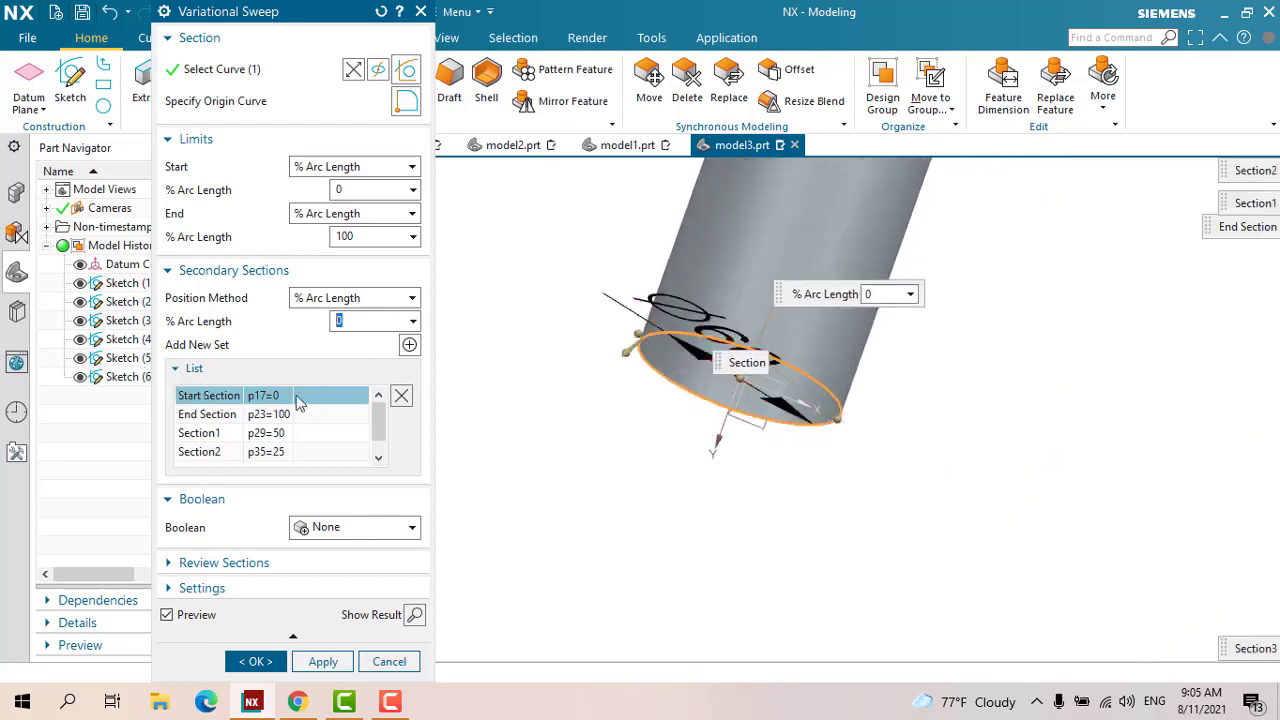
pyautogui.click(710, 323)
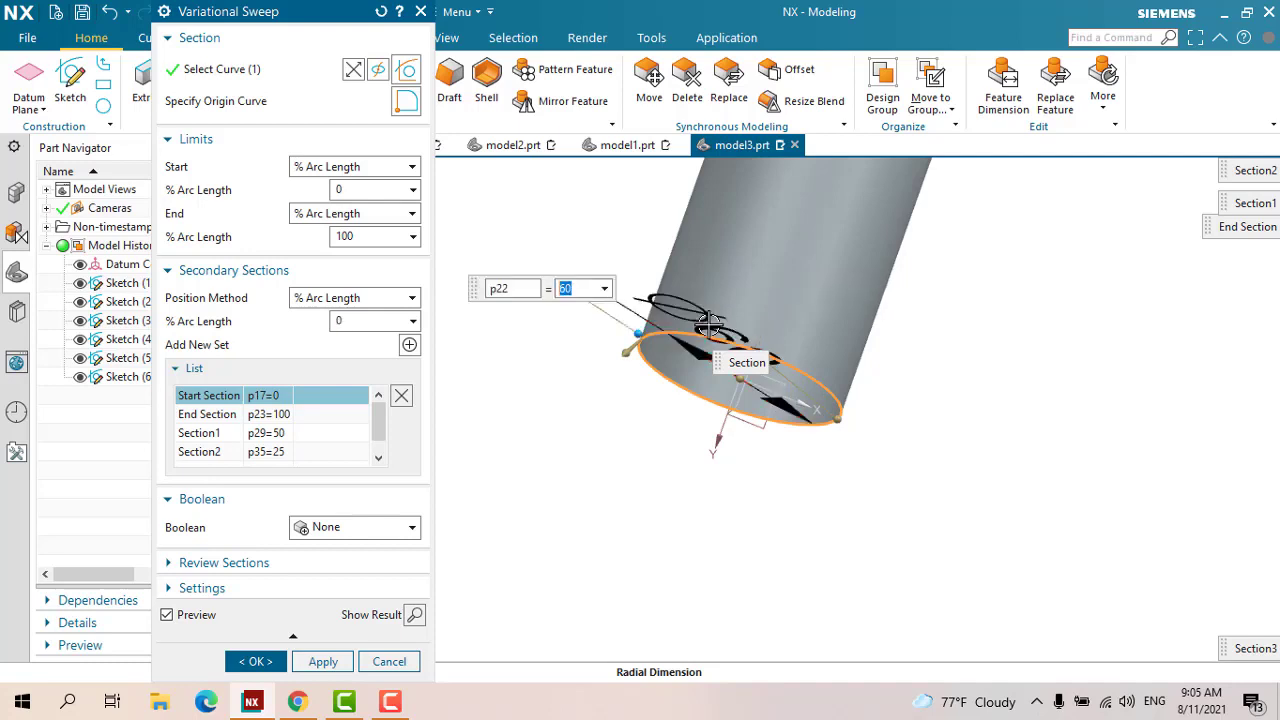
pyautogui.press('Return')
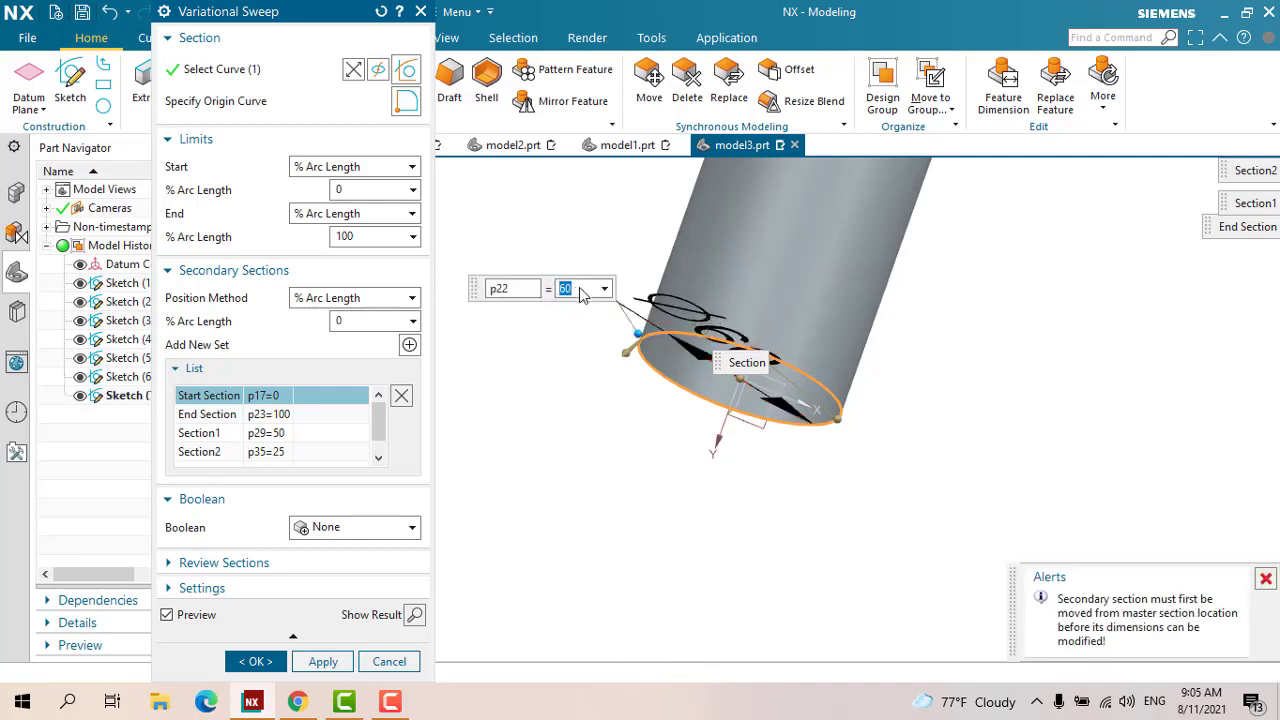
pyautogui.click(1265, 578)
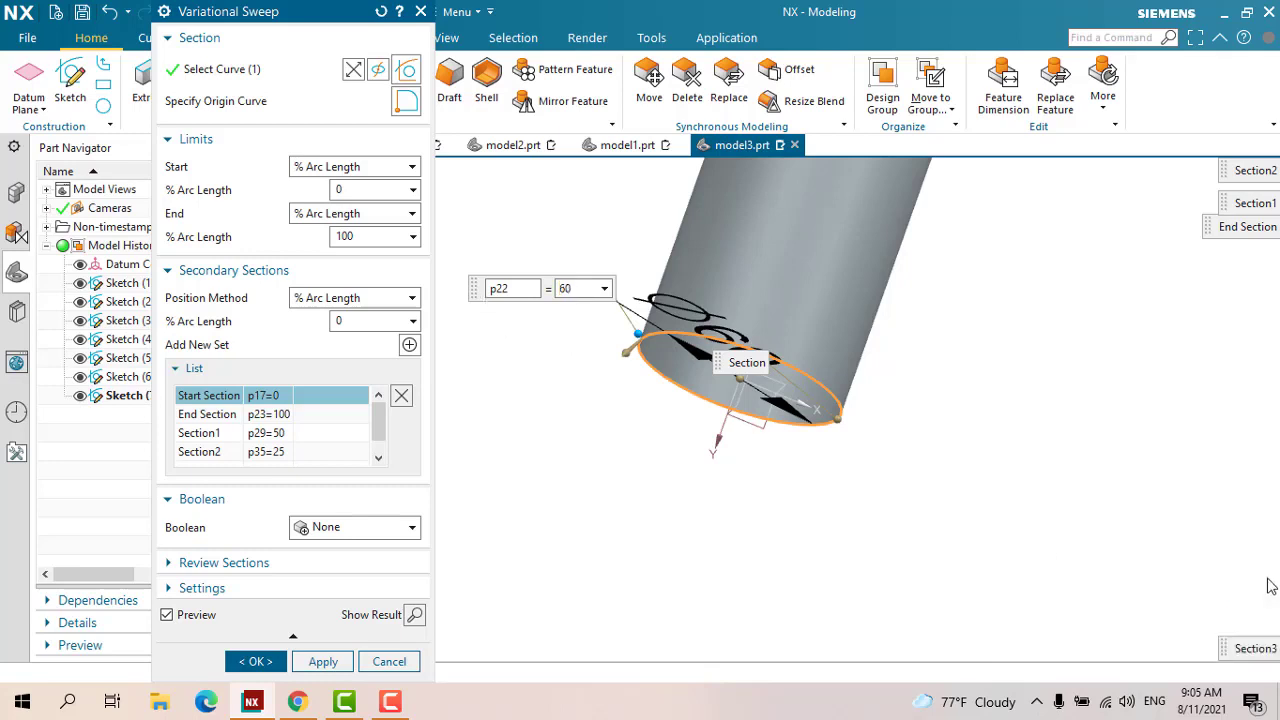
pyautogui.scroll(-3, 1000, 543)
pyautogui.scroll(-3, 677, 500)
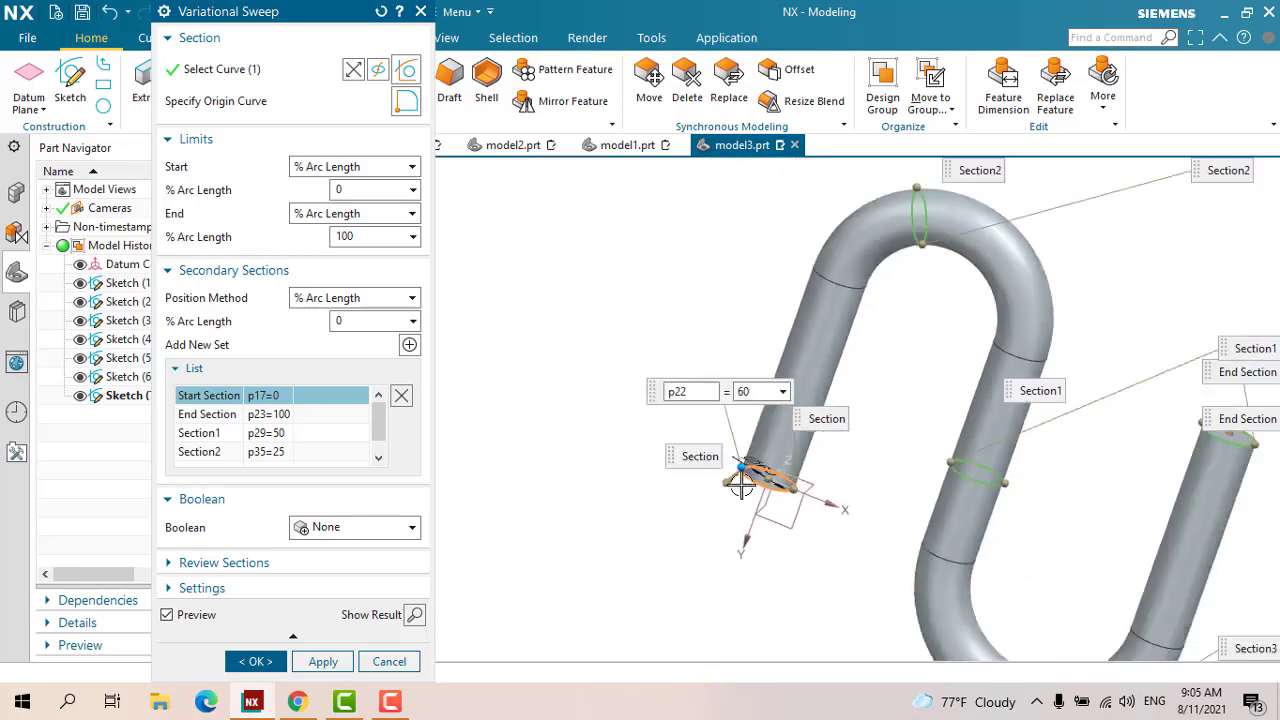
pyautogui.scroll(-1, 388, 425)
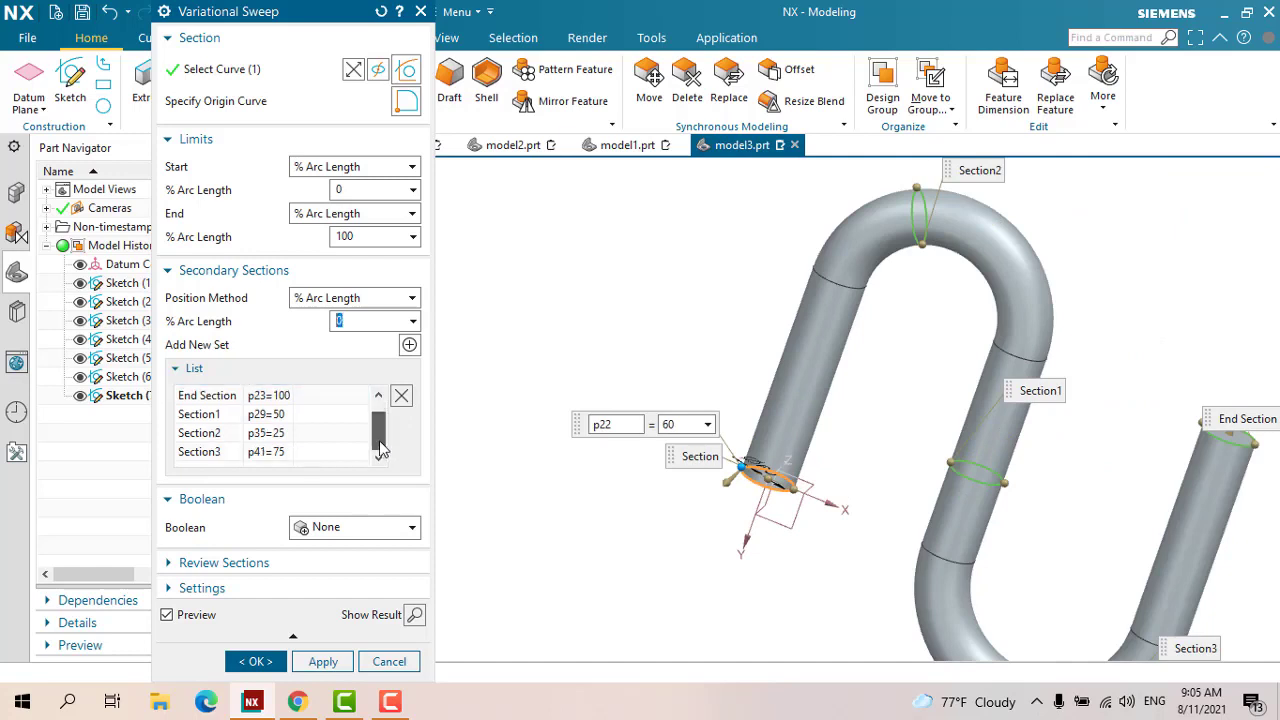
pyautogui.click(278, 438)
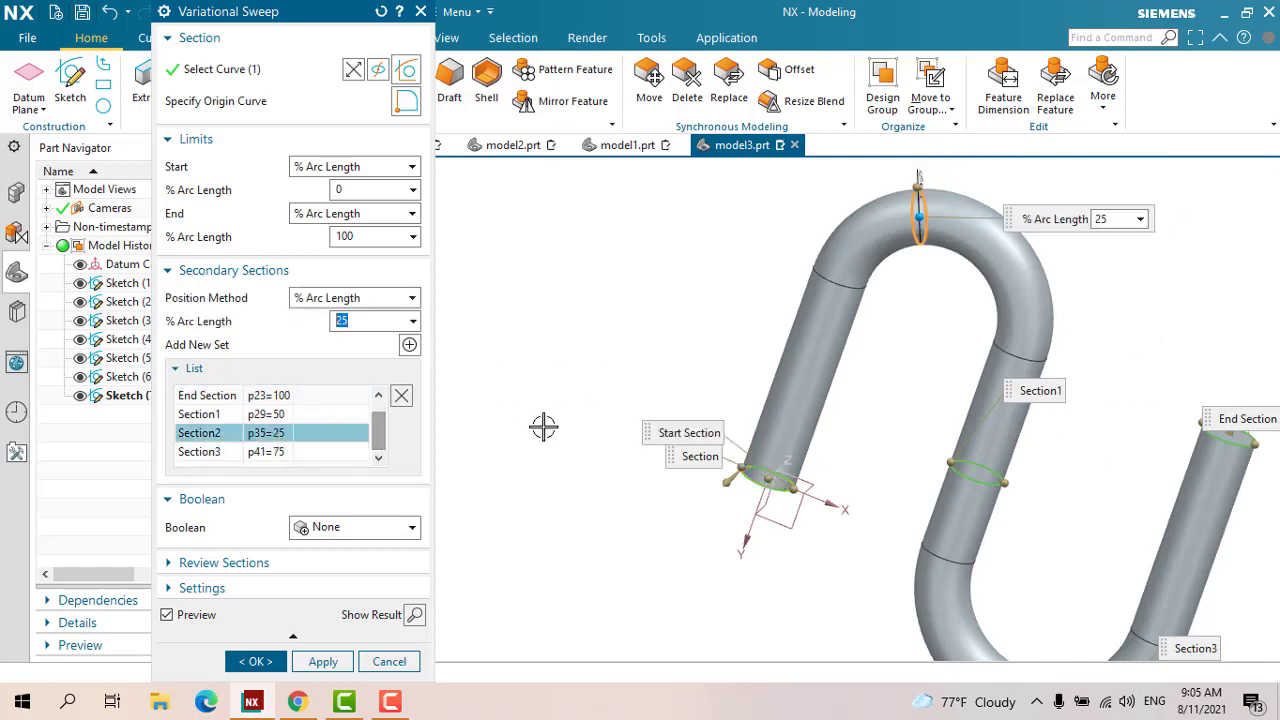
# Select Section1 at 50% and set its diameter p34 to 100 mm
pyautogui.scroll(2, 1018, 165)
pyautogui.scroll(3, 865, 227)
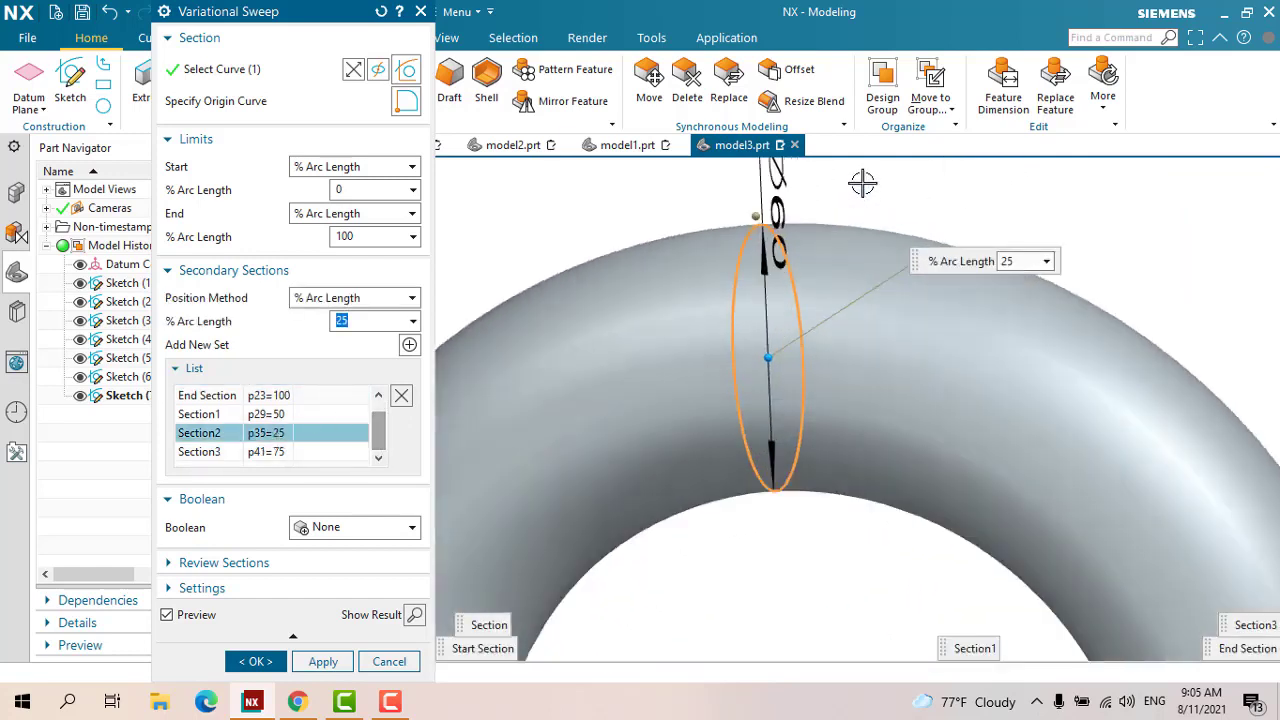
pyautogui.scroll(-4, 829, 243)
pyautogui.scroll(4, 877, 290)
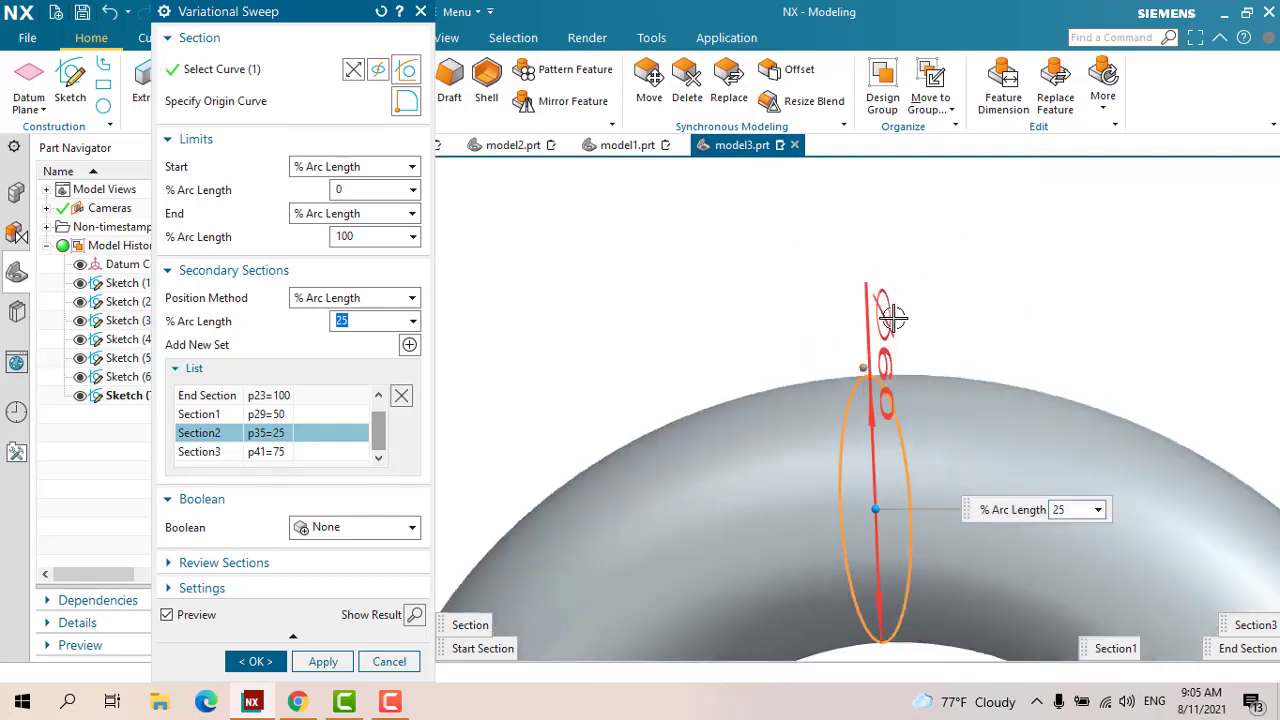
pyautogui.doubleClick(893, 317)
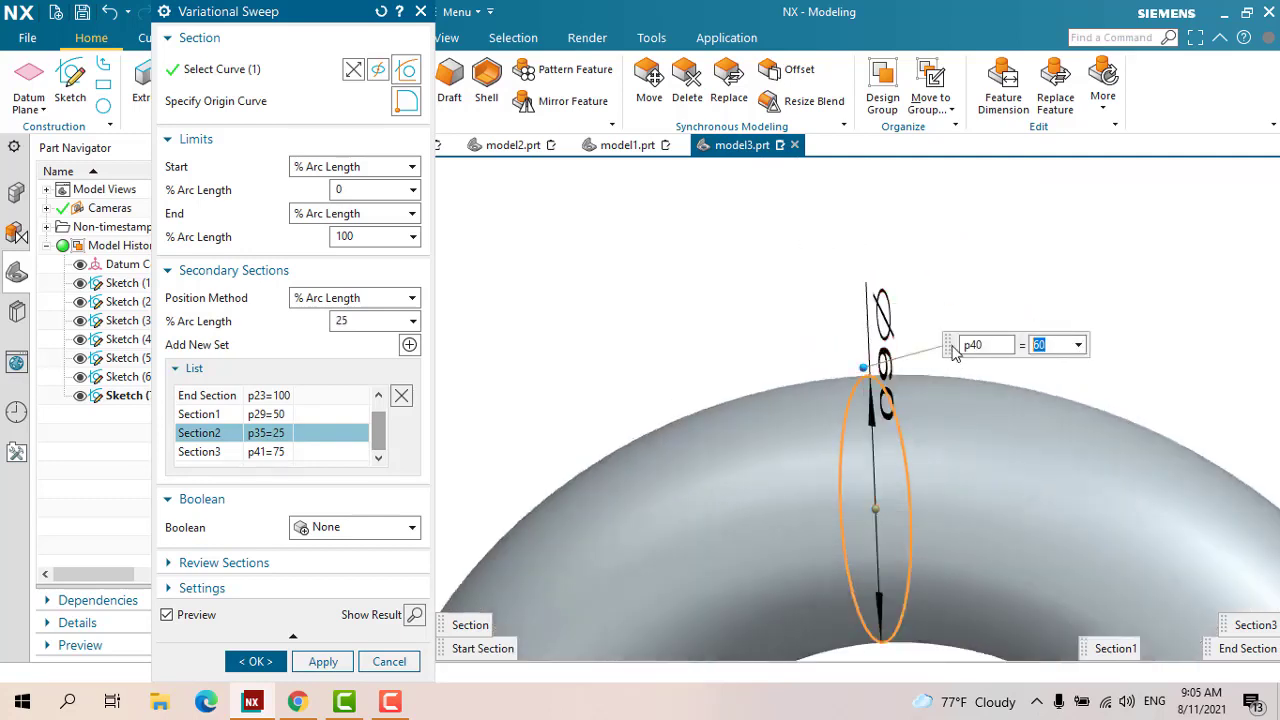
pyautogui.write('0')
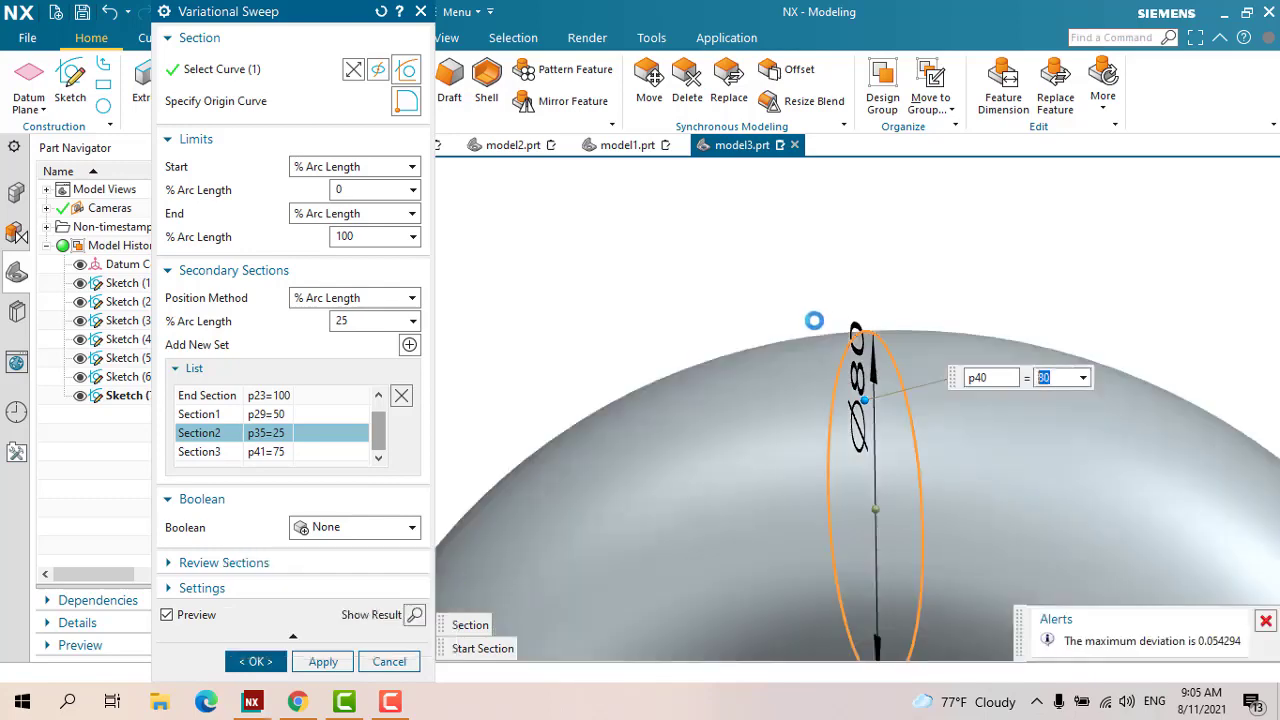
pyautogui.moveTo(834, 274)
pyautogui.mouseDown(button='middle')
pyautogui.moveTo(729, 228)
pyautogui.moveTo(945, 553)
pyautogui.mouseUp(button='middle')
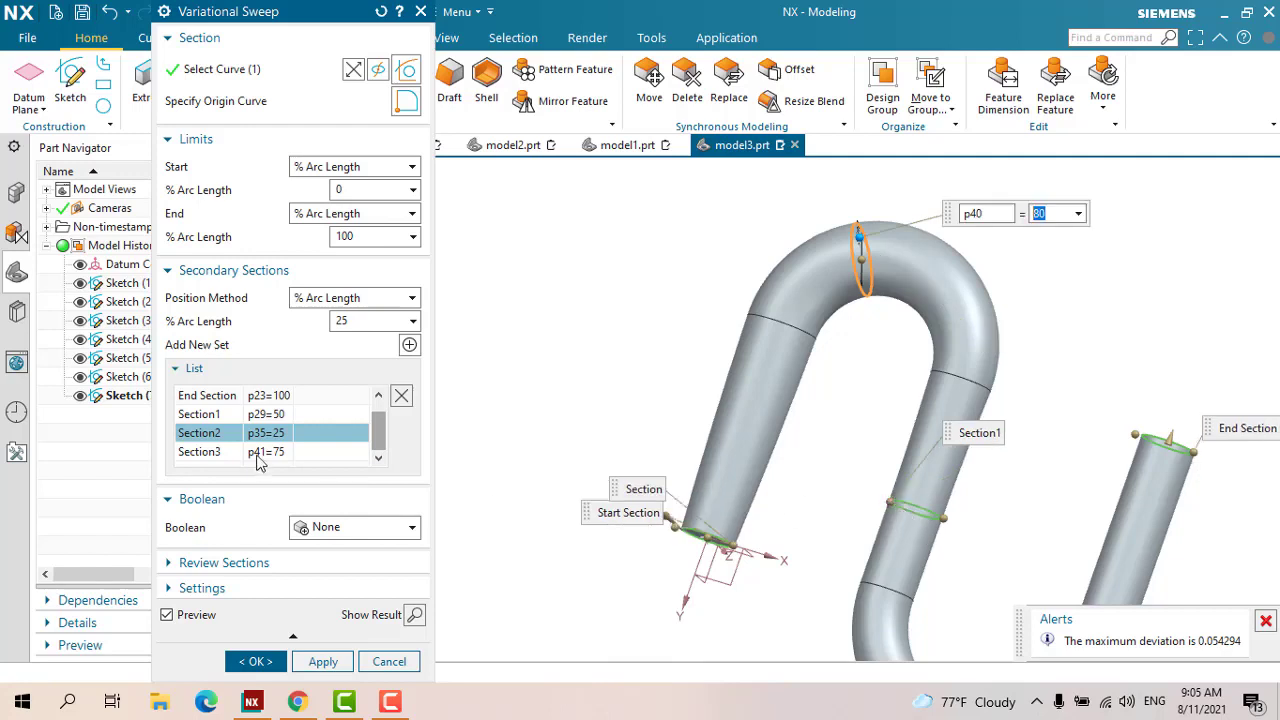
pyautogui.click(267, 414)
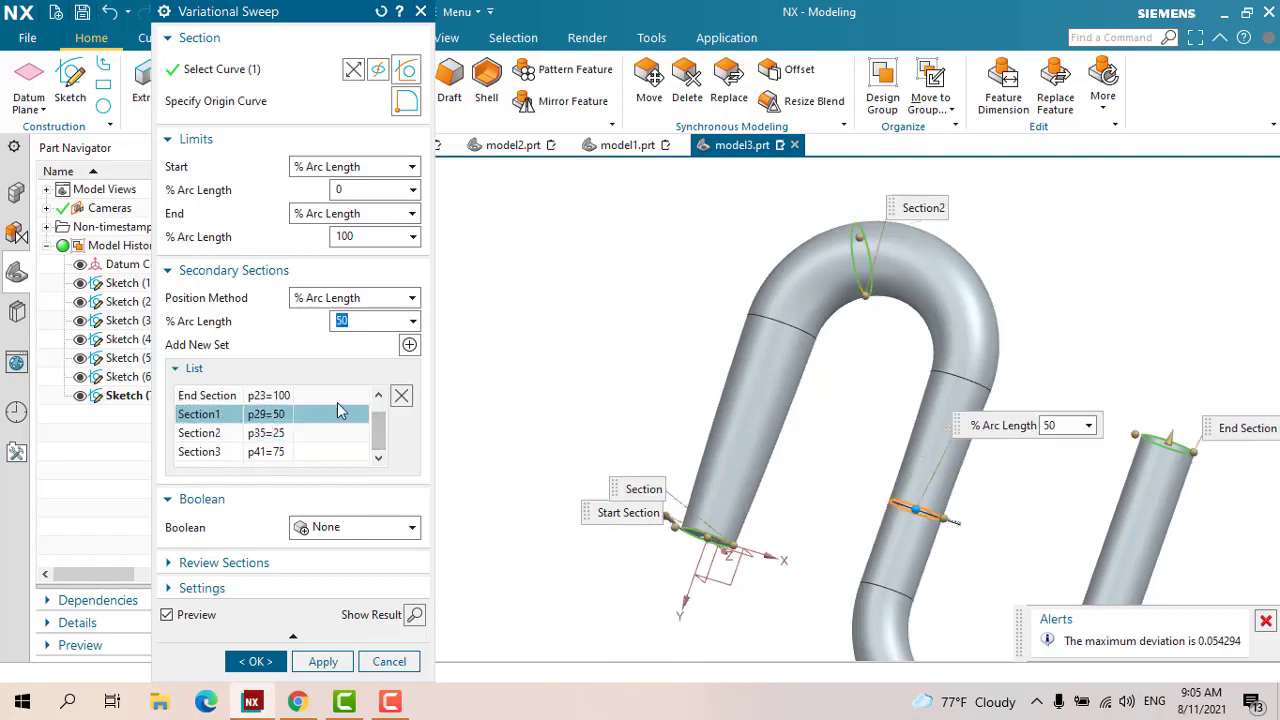
pyautogui.moveTo(908, 531); pyautogui.dragTo(904, 588, button='middle')
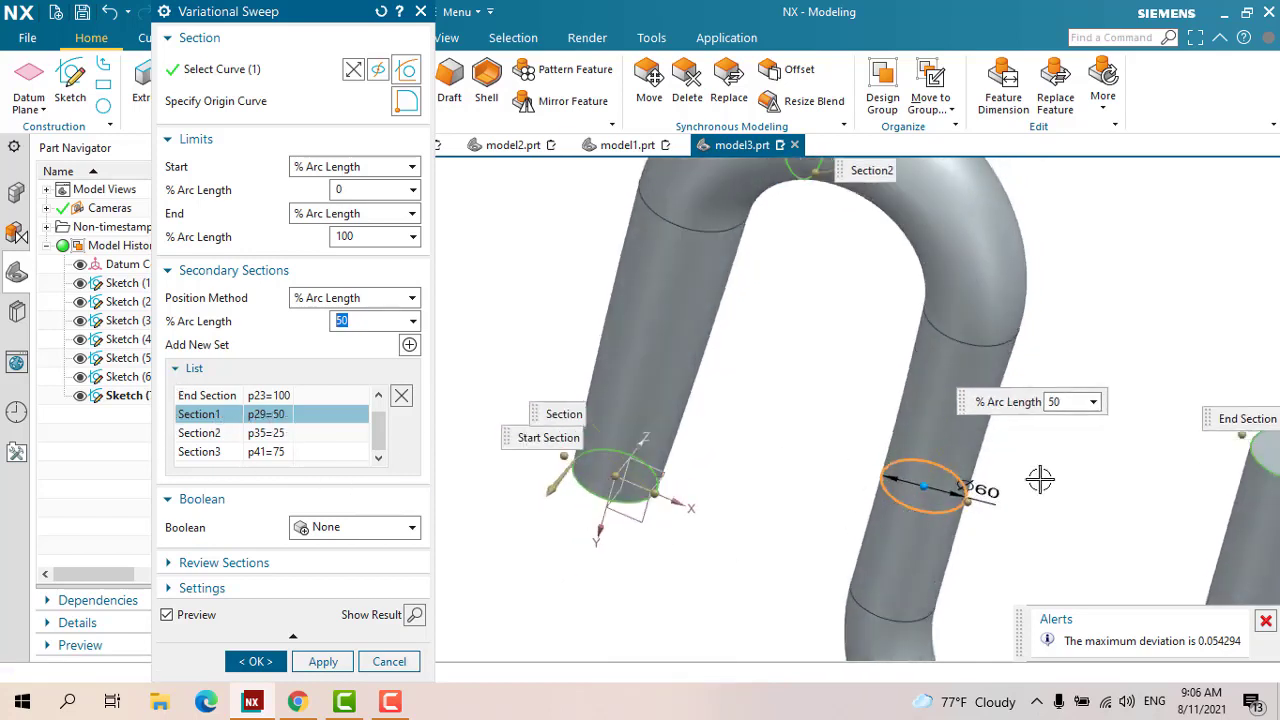
pyautogui.click(988, 488)
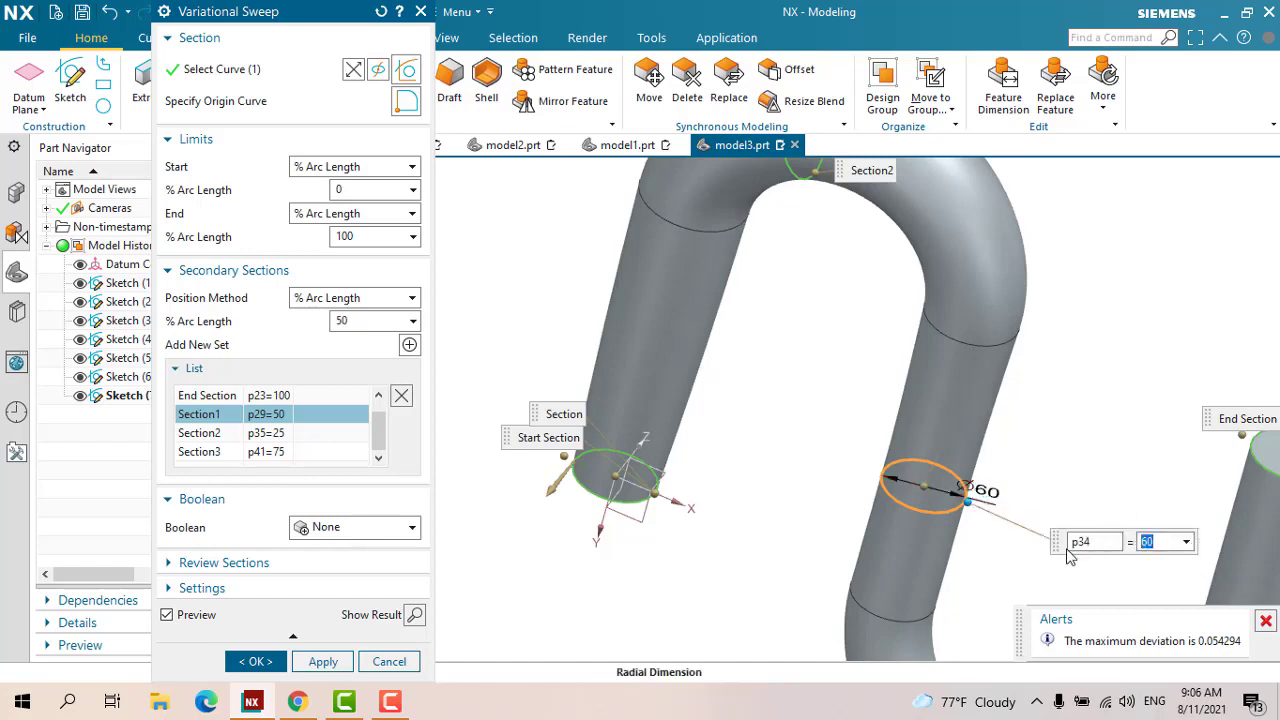
pyautogui.write('100')
pyautogui.press('Return')
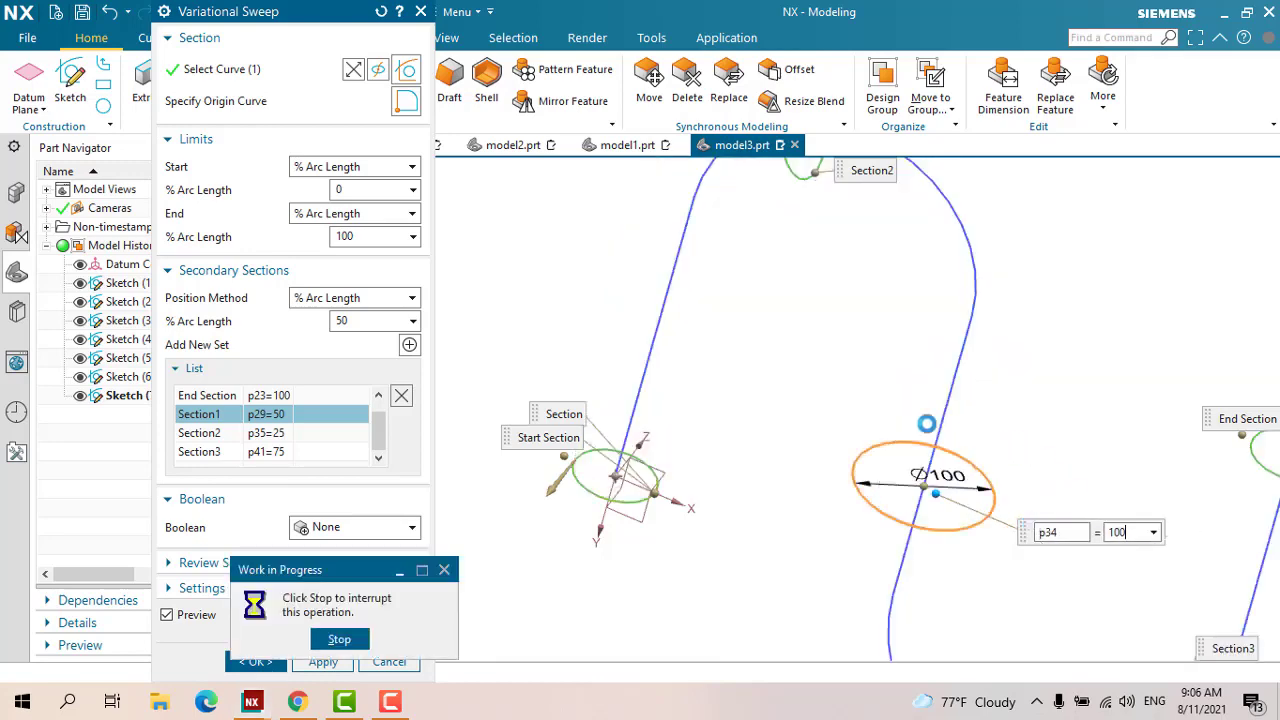
pyautogui.moveTo(705, 369)
pyautogui.mouseDown(button='middle')
pyautogui.moveTo(979, 370)
pyautogui.moveTo(990, 560)
pyautogui.mouseUp(button='middle')
pyautogui.scroll(3, 997, 571)
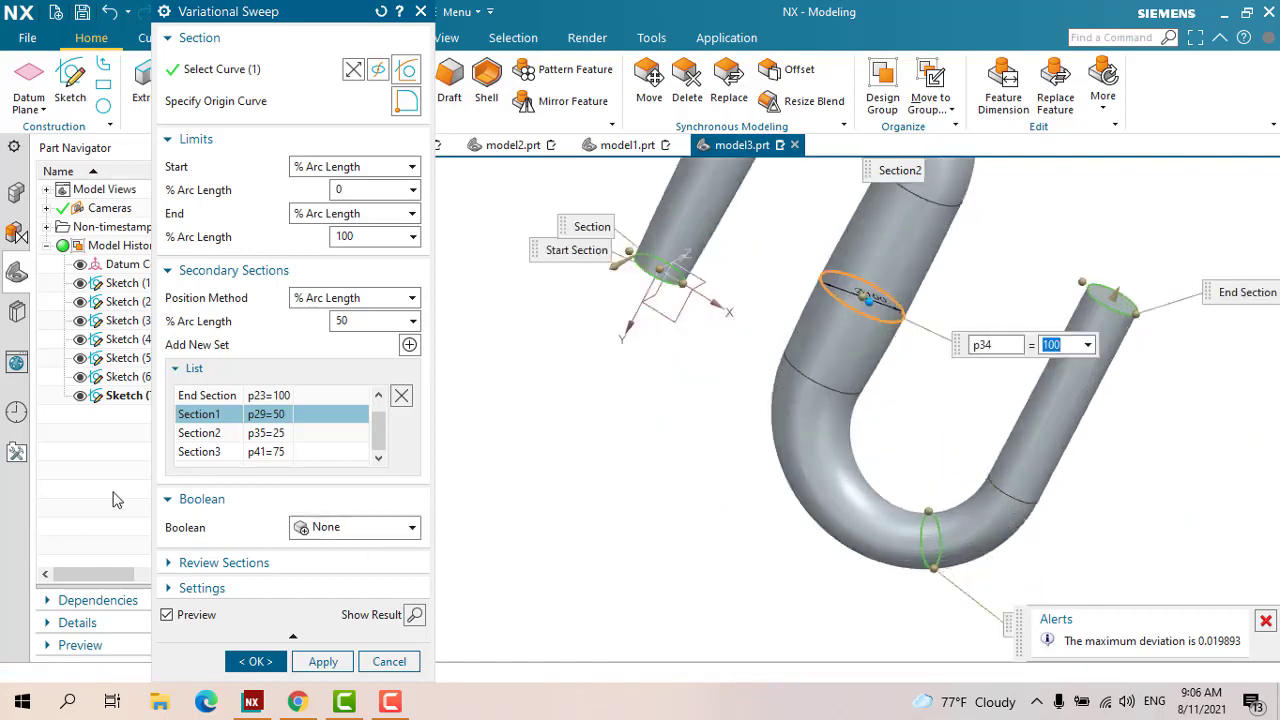
# Set the diameter of Section3, at 75% along the path, to 30
pyautogui.click(262, 452)
pyautogui.scroll(3, 937, 586)
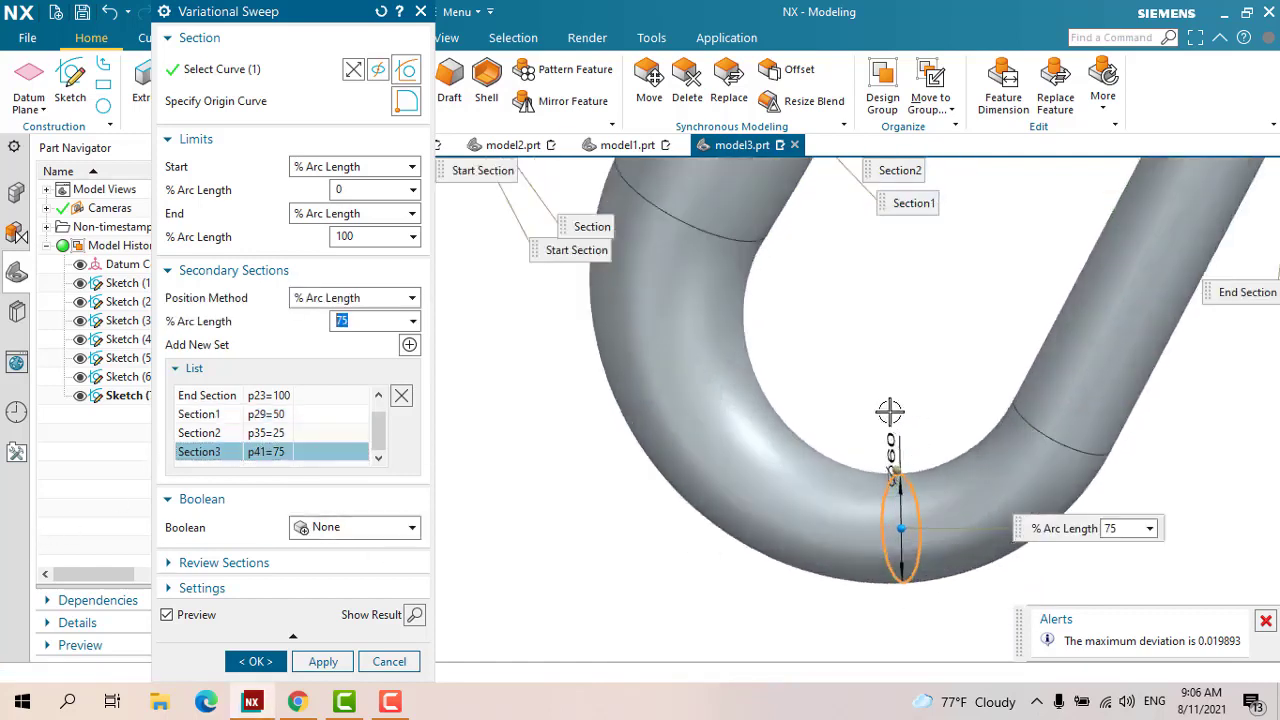
pyautogui.click(901, 444)
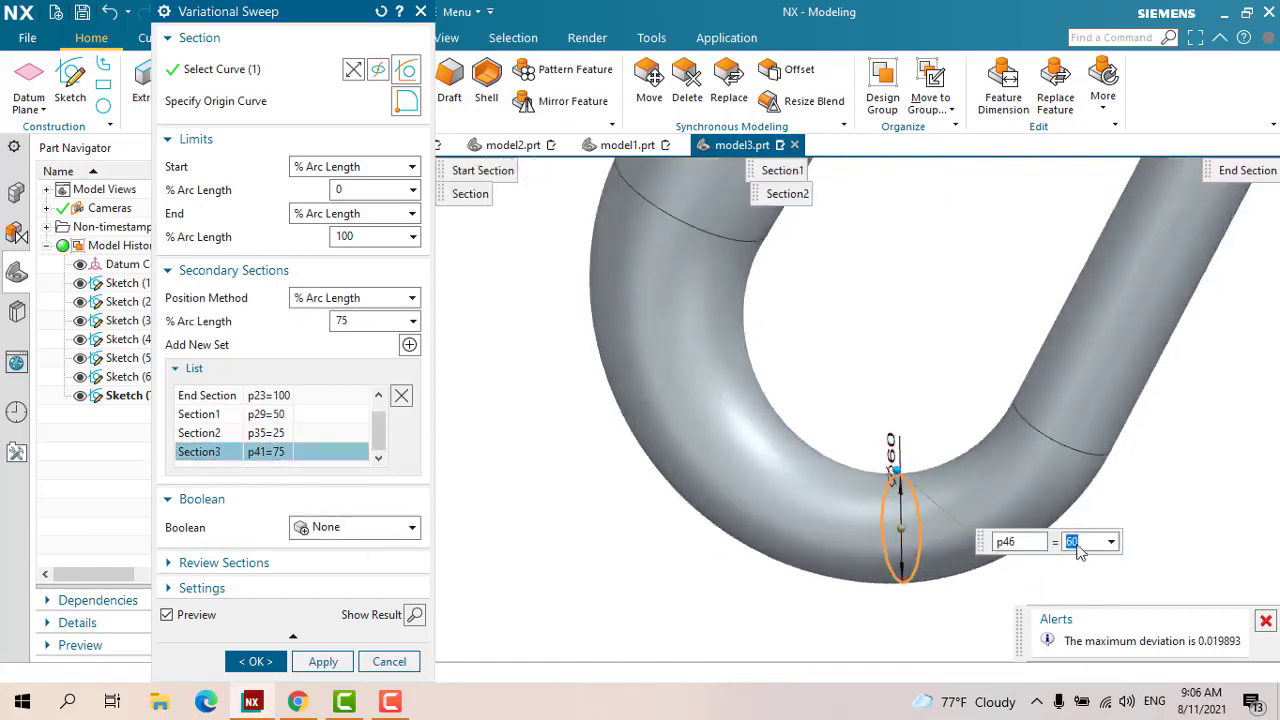
pyautogui.write('0')
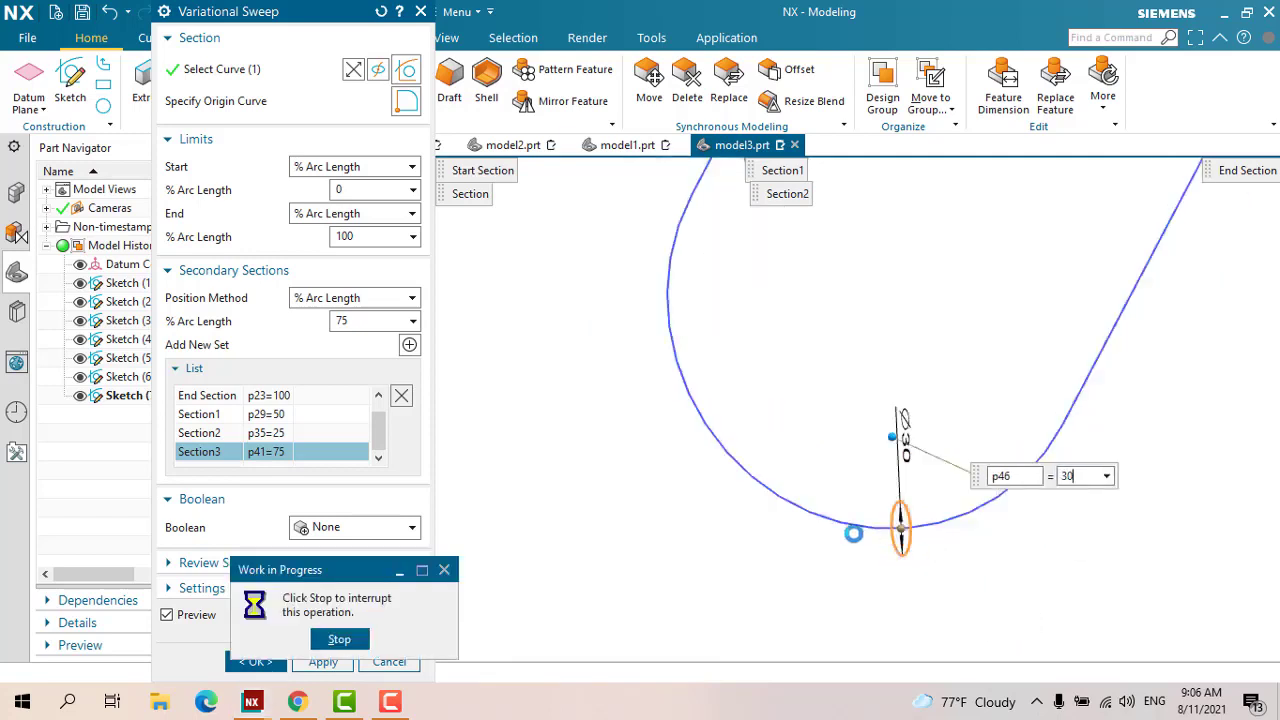
pyautogui.press('Home')
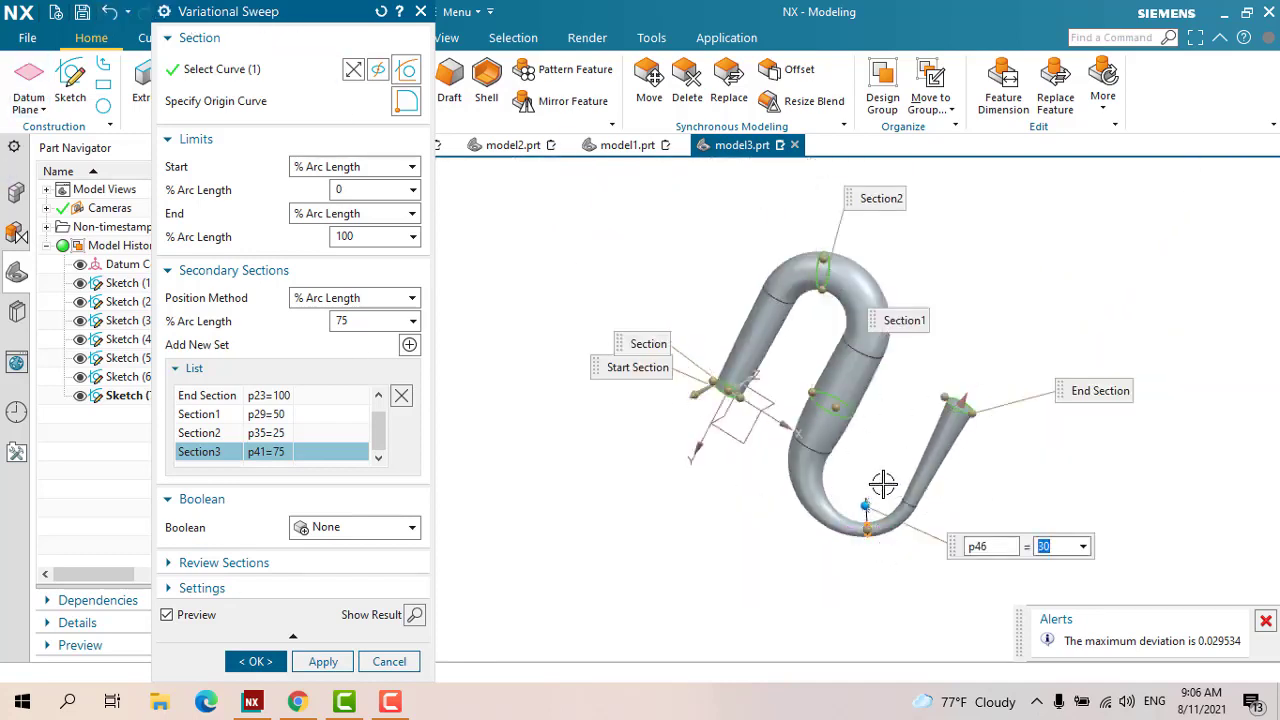
# Set the End Section diameter p28 to 200 to flare the pipe end
pyautogui.scroll(2, 883, 480)
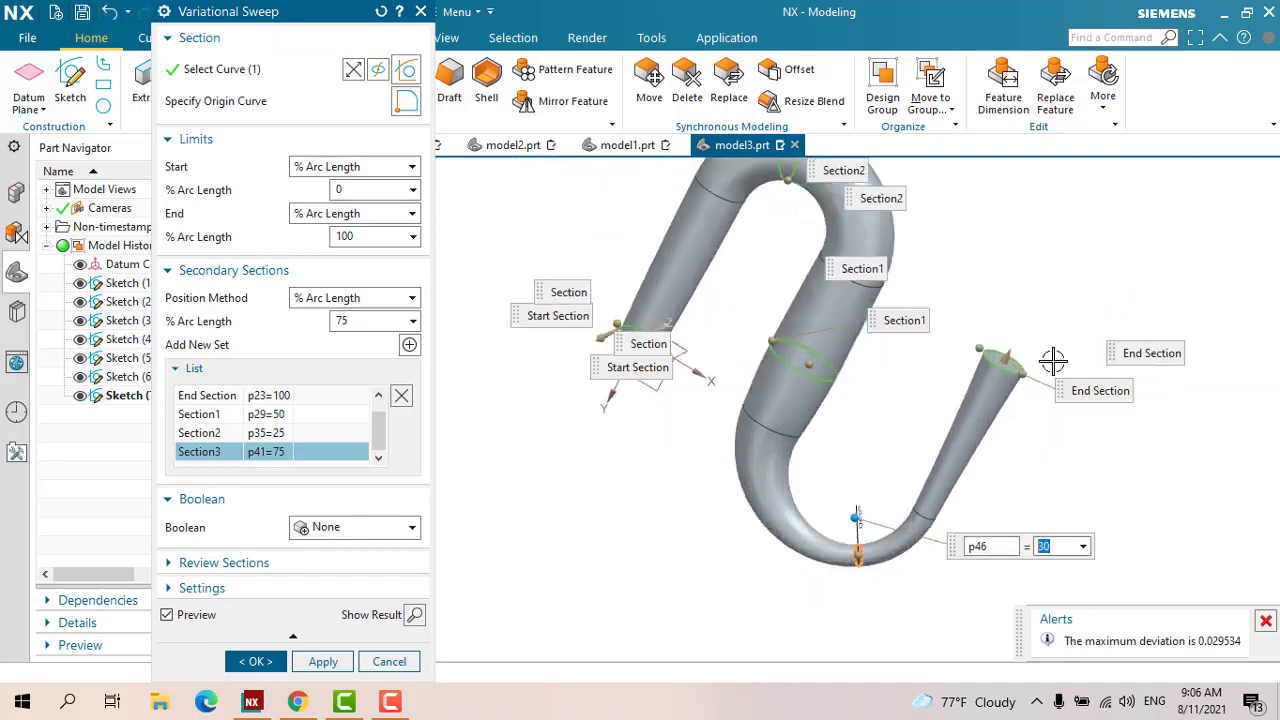
pyautogui.click(276, 398)
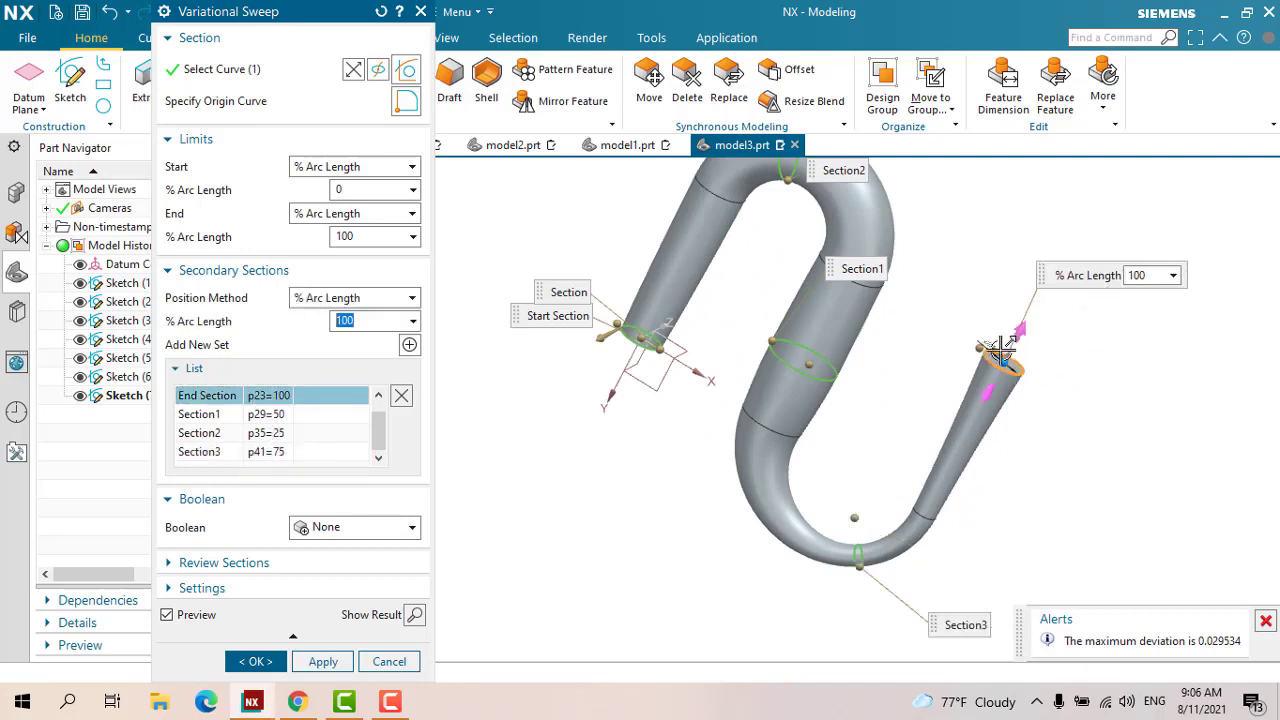
pyautogui.scroll(3, 1000, 348)
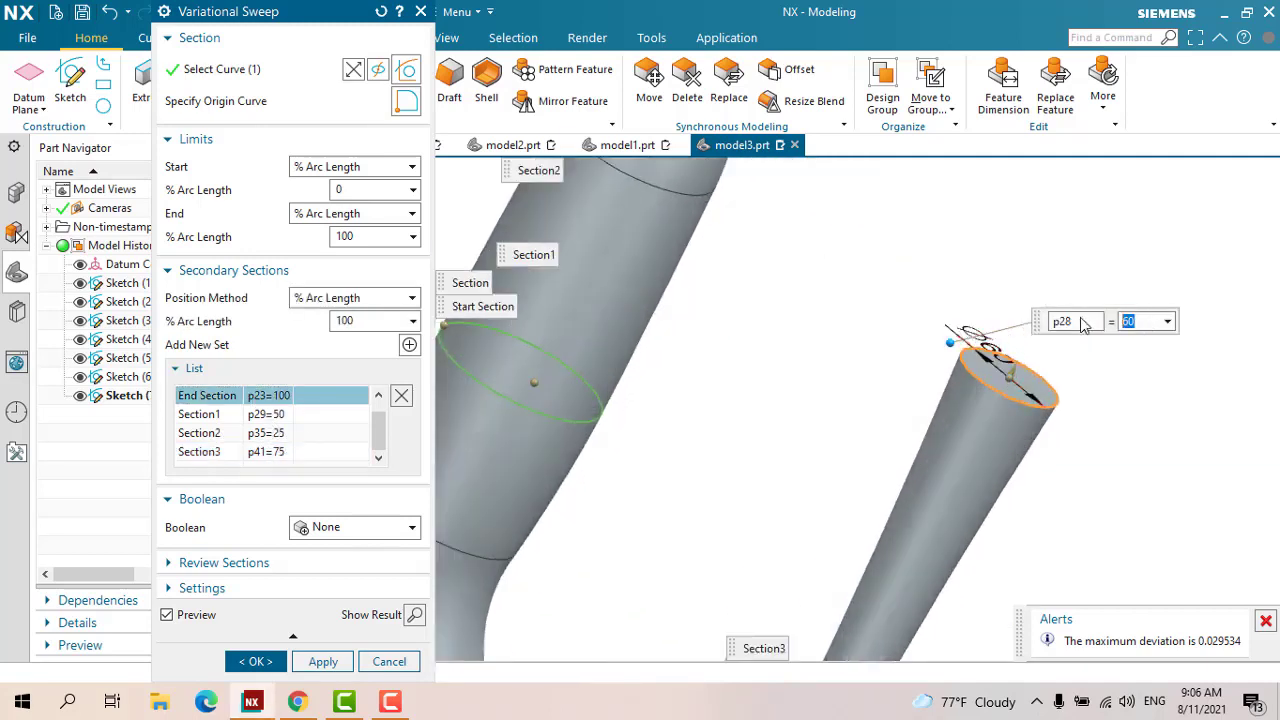
pyautogui.write('200')
pyautogui.press('Return')
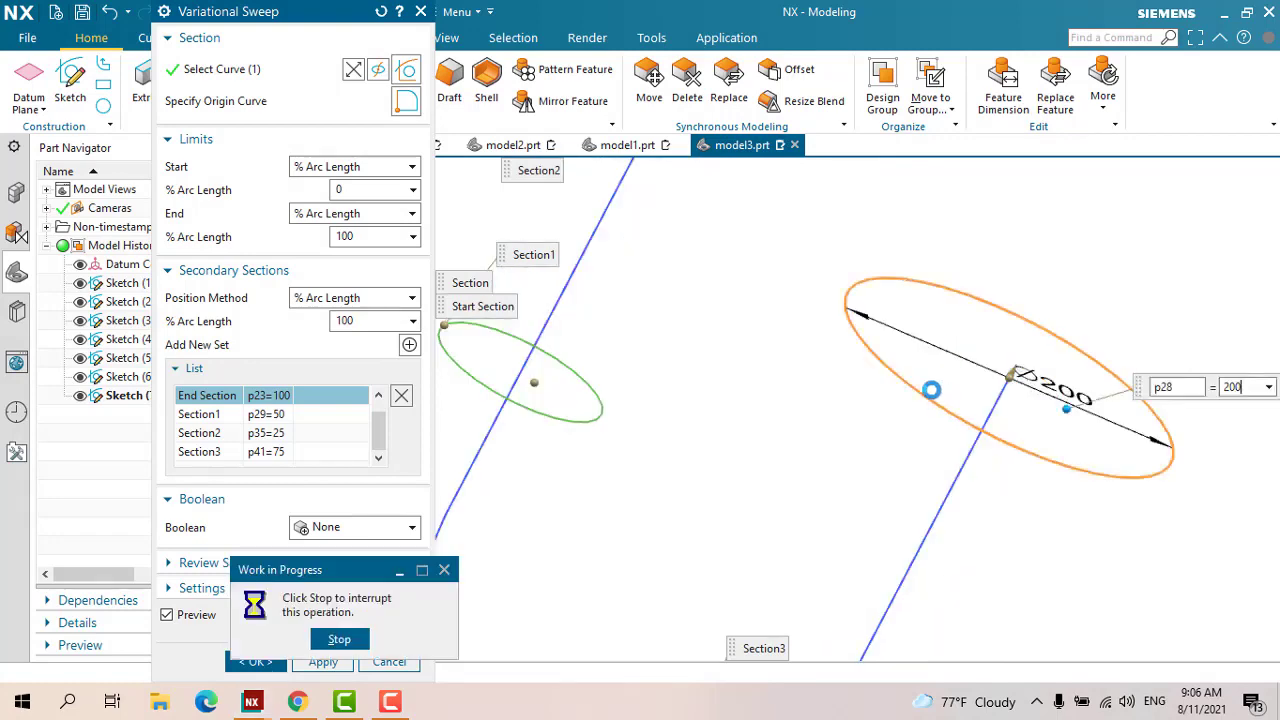
# Rotate and zoom the view to inspect the flared end of the pipe
pyautogui.scroll(-5, 960, 385)
pyautogui.moveTo(990, 380)
pyautogui.mouseDown(button='middle')
pyautogui.moveTo(1014, 370)
pyautogui.moveTo(924, 378)
pyautogui.mouseUp(button='middle')
pyautogui.scroll(5, 903, 430)
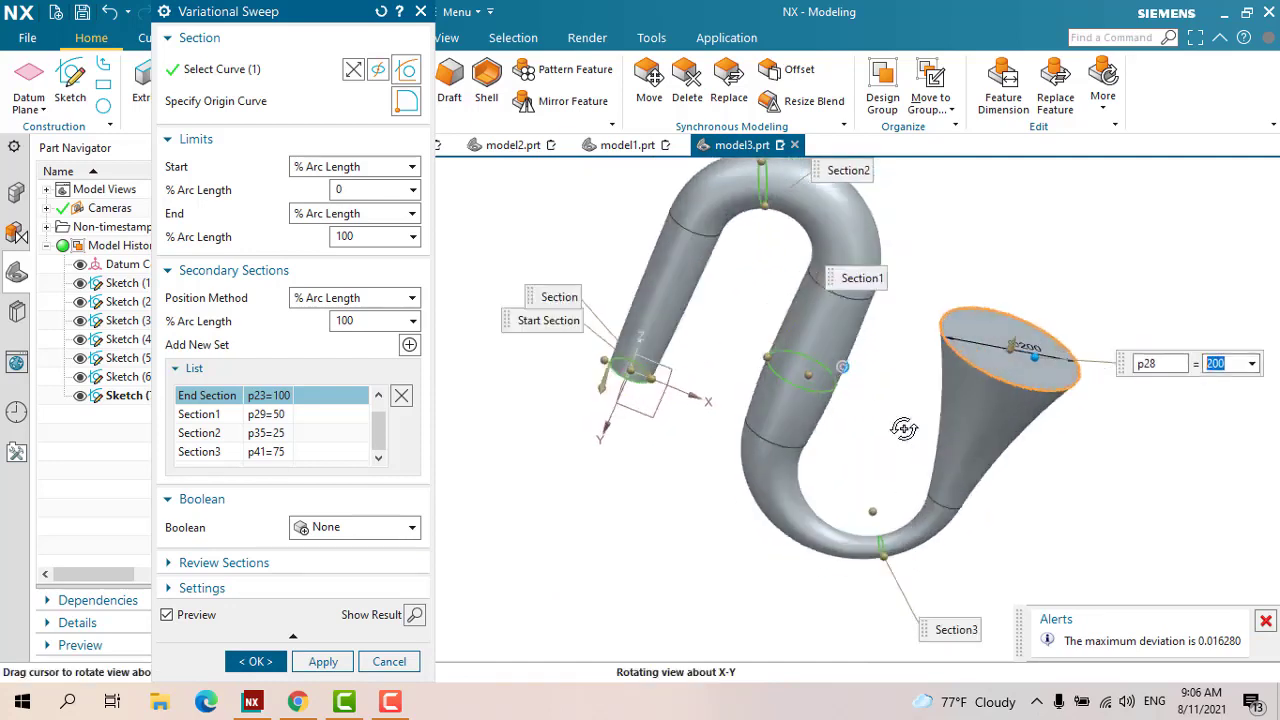
pyautogui.moveTo(903, 430); pyautogui.dragTo(925, 440, button='middle')
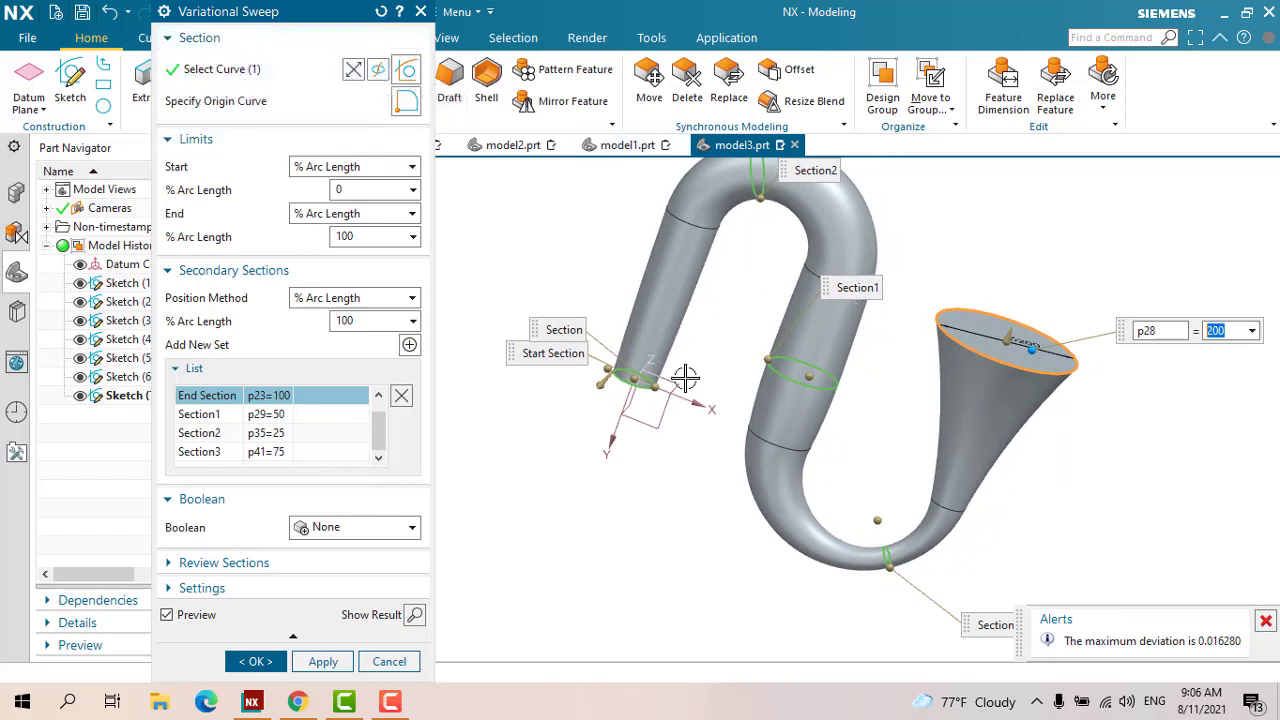
pyautogui.scroll(3, 680, 372)
pyautogui.scroll(-4, 665, 366)
pyautogui.scroll(3, 657, 350)
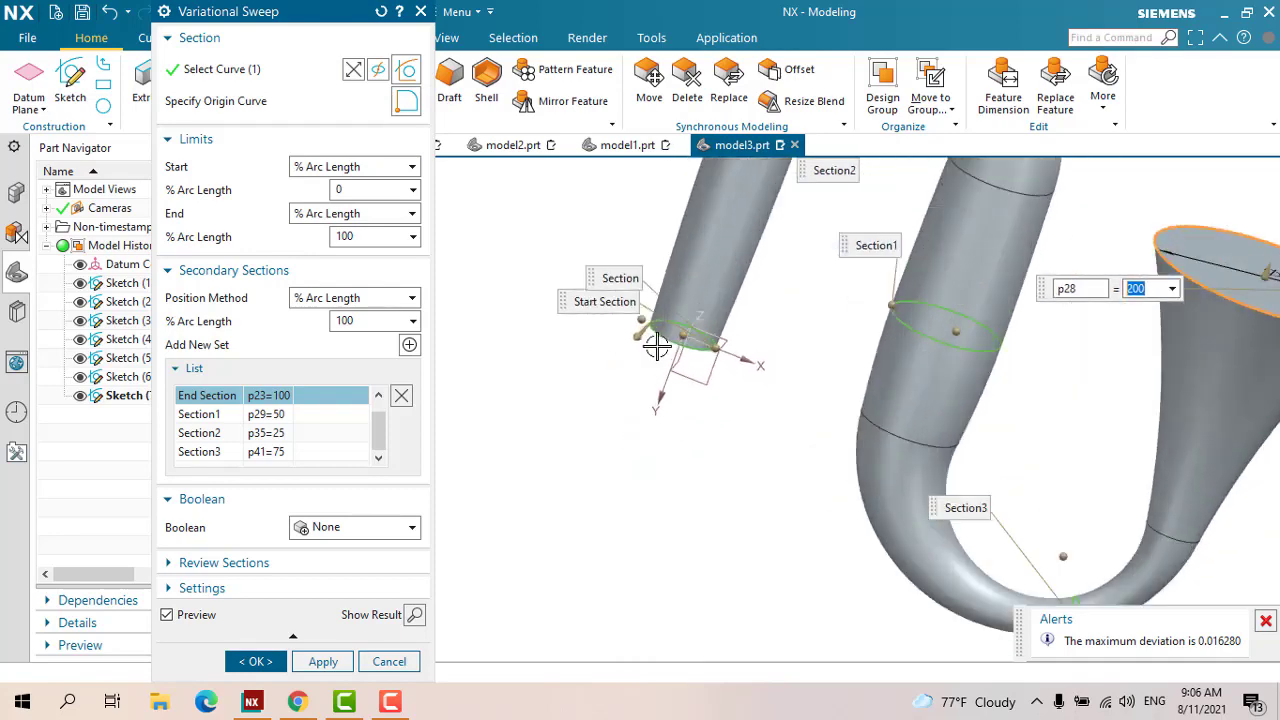
pyautogui.scroll(3, 657, 345)
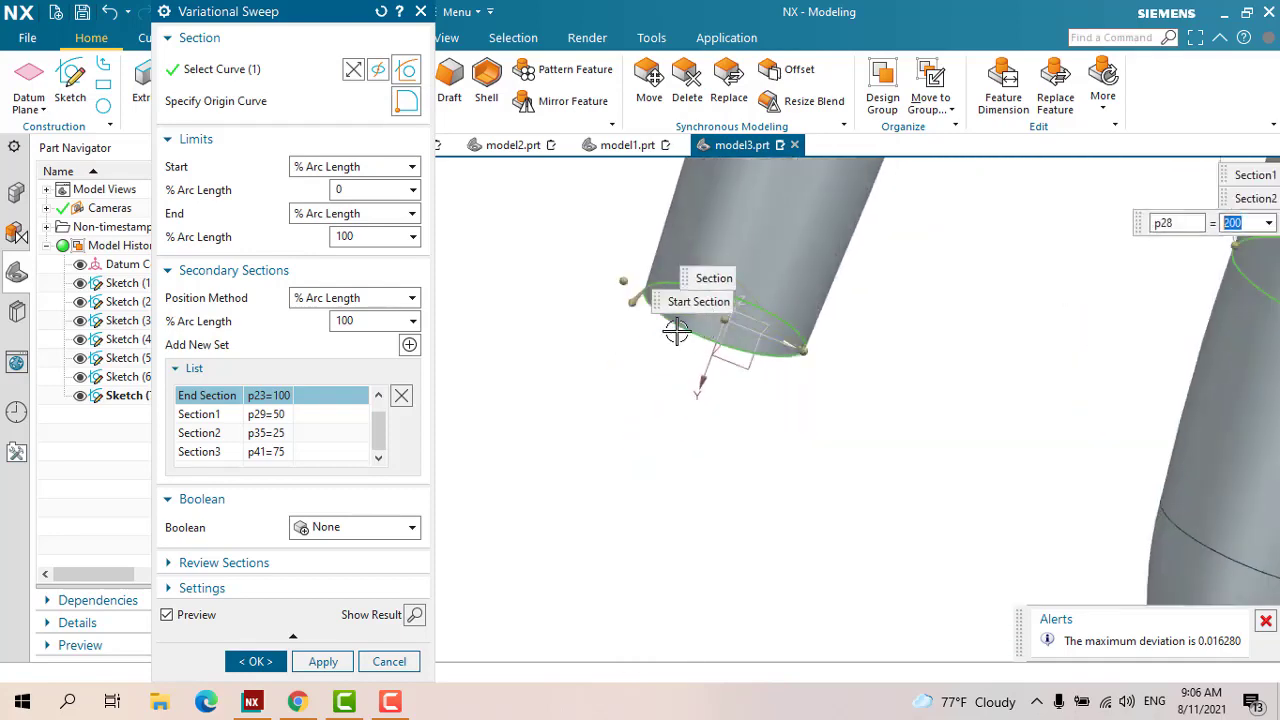
pyautogui.scroll(-2, 676, 332)
pyautogui.scroll(-2, 726, 375)
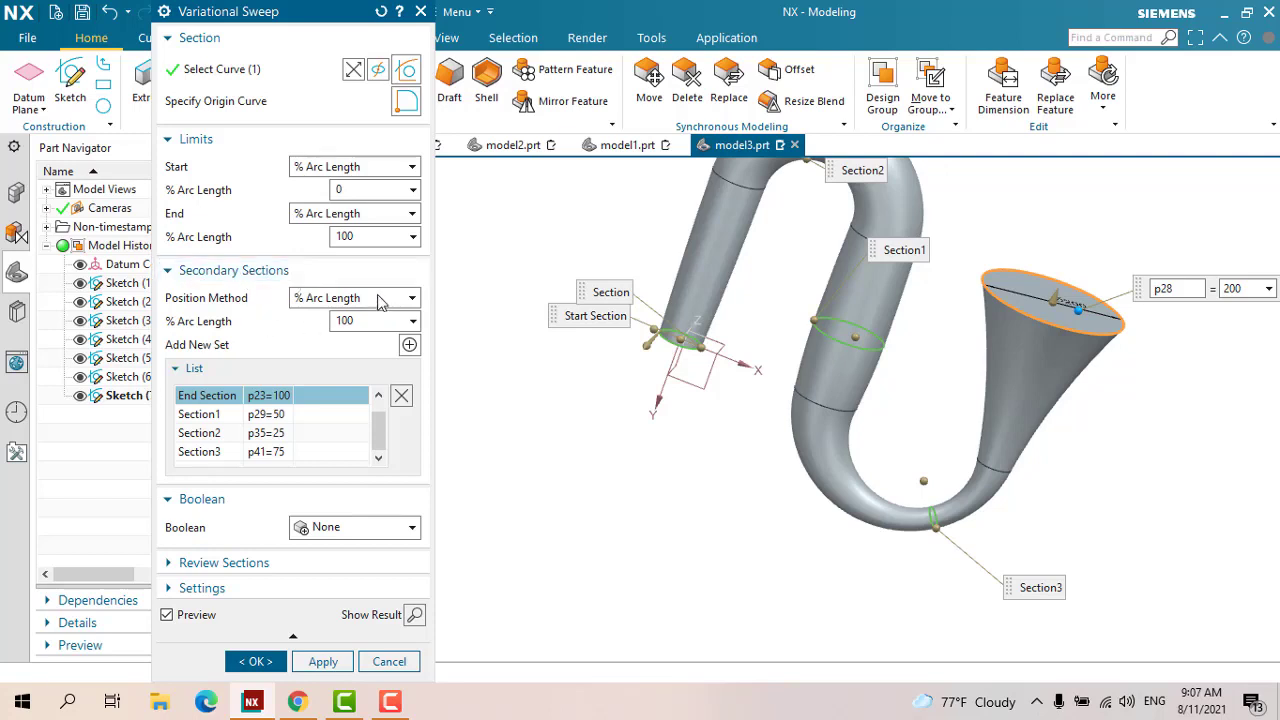
# Accept the Variational Sweep so it is created as Variational Sweep (7) in model3.prt
pyautogui.click(355, 302)
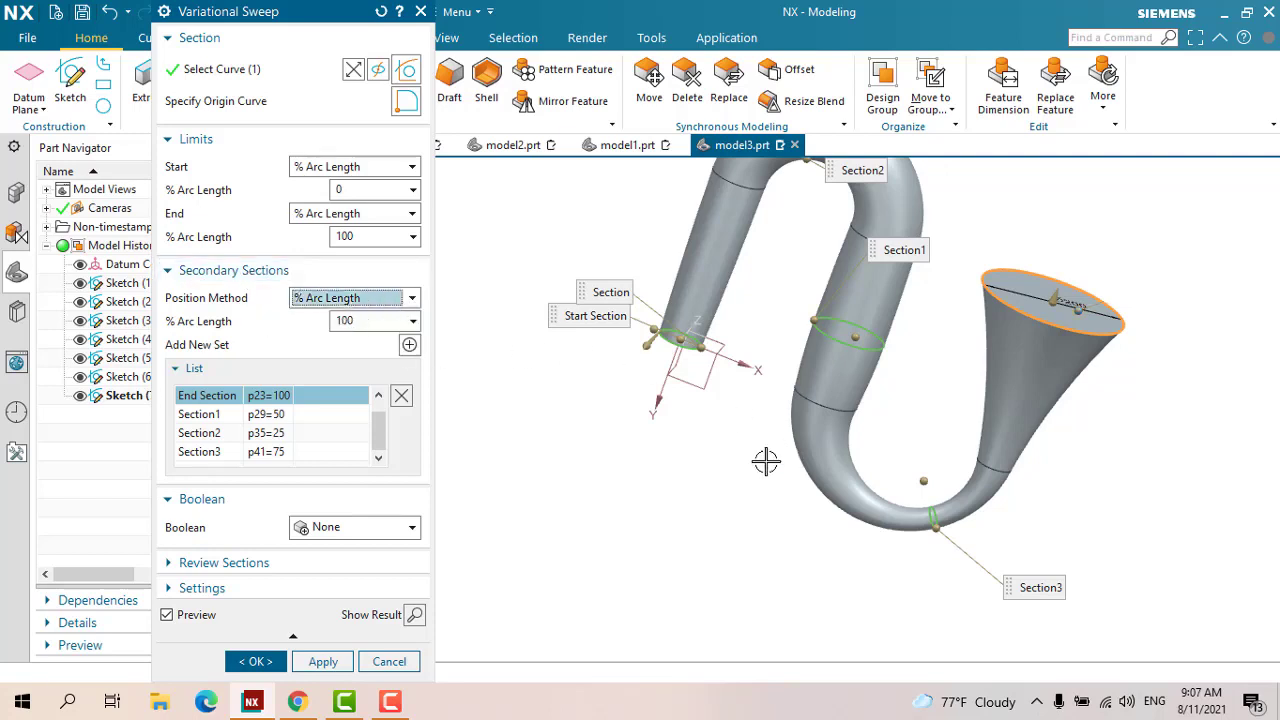
pyautogui.moveTo(766, 460); pyautogui.dragTo(639, 292, button='middle')
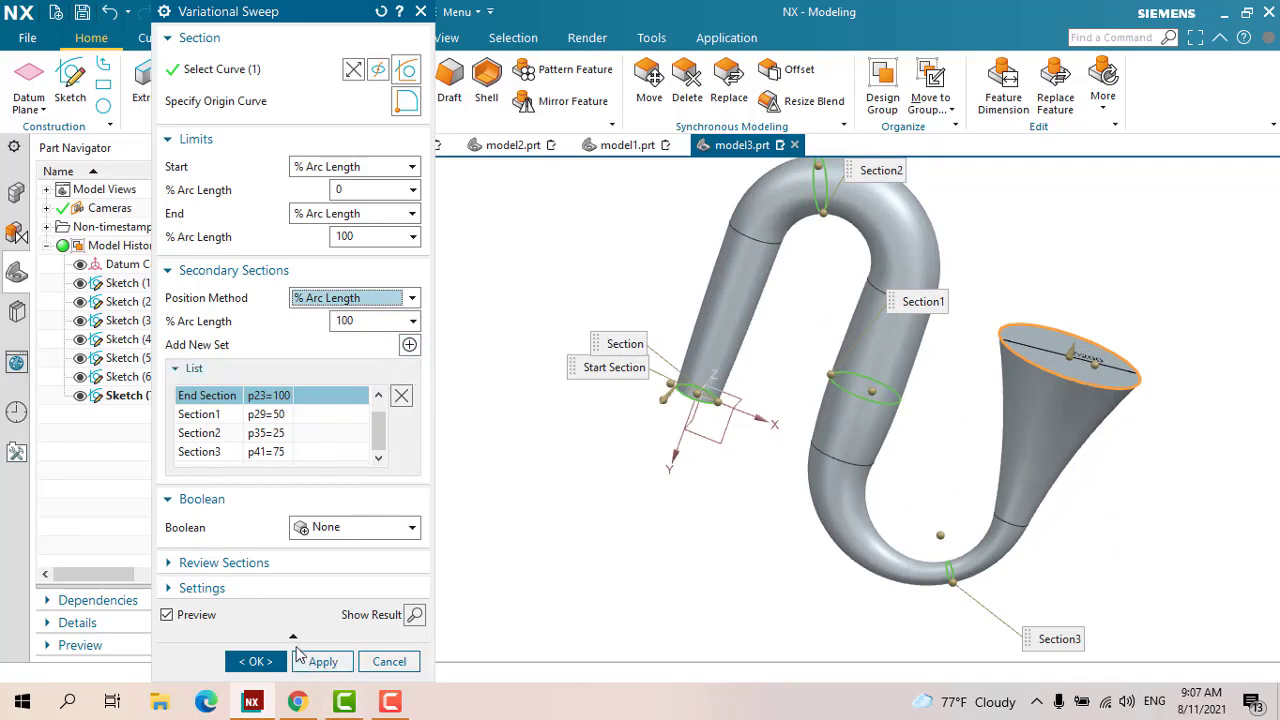
pyautogui.click(255, 661)
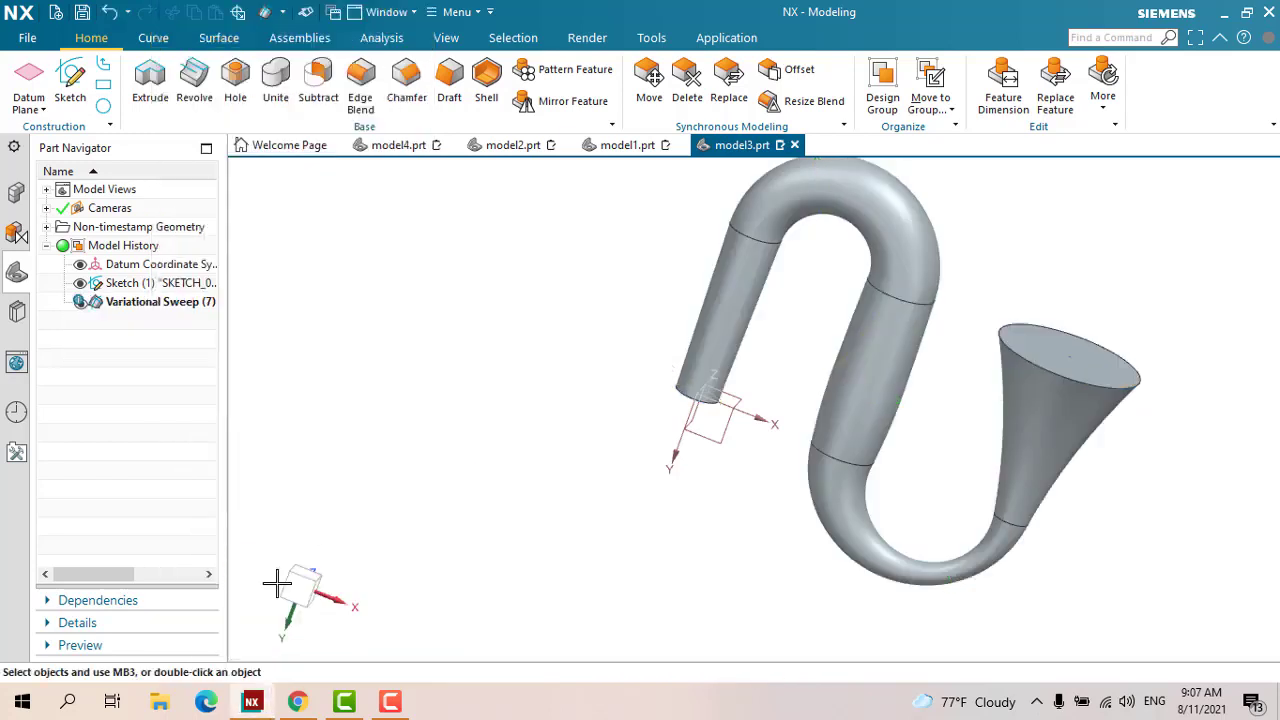
# Hide the Datum Coordinate System from the Part Navigator with Ctrl+B
pyautogui.scroll(-3, 678, 390)
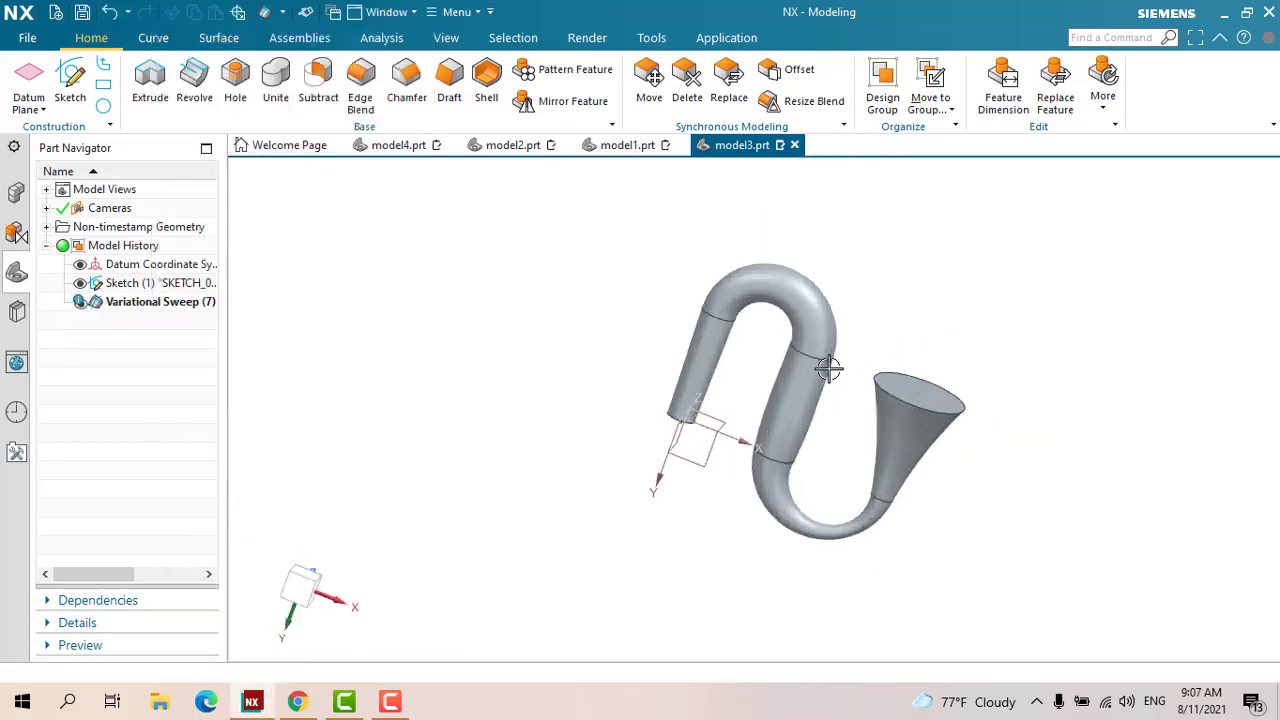
pyautogui.scroll(3, 633, 412)
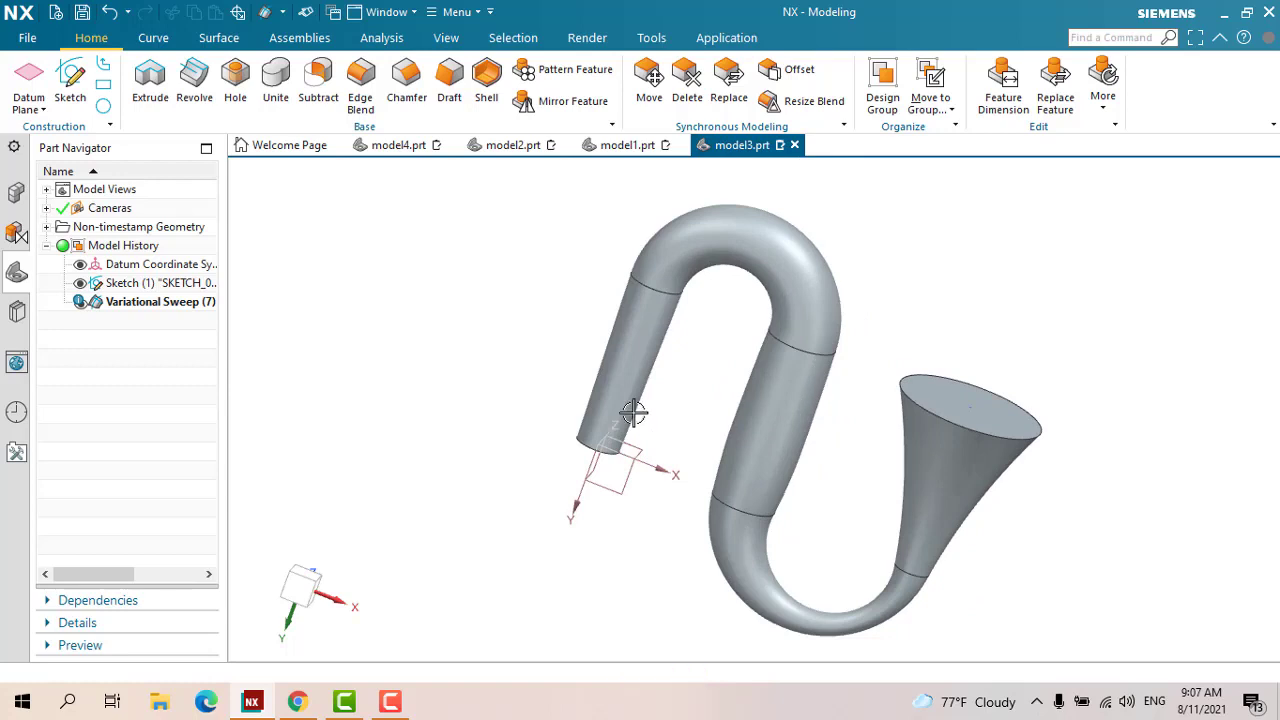
pyautogui.click(150, 264)
pyautogui.hotkey('ctrl', 'b')
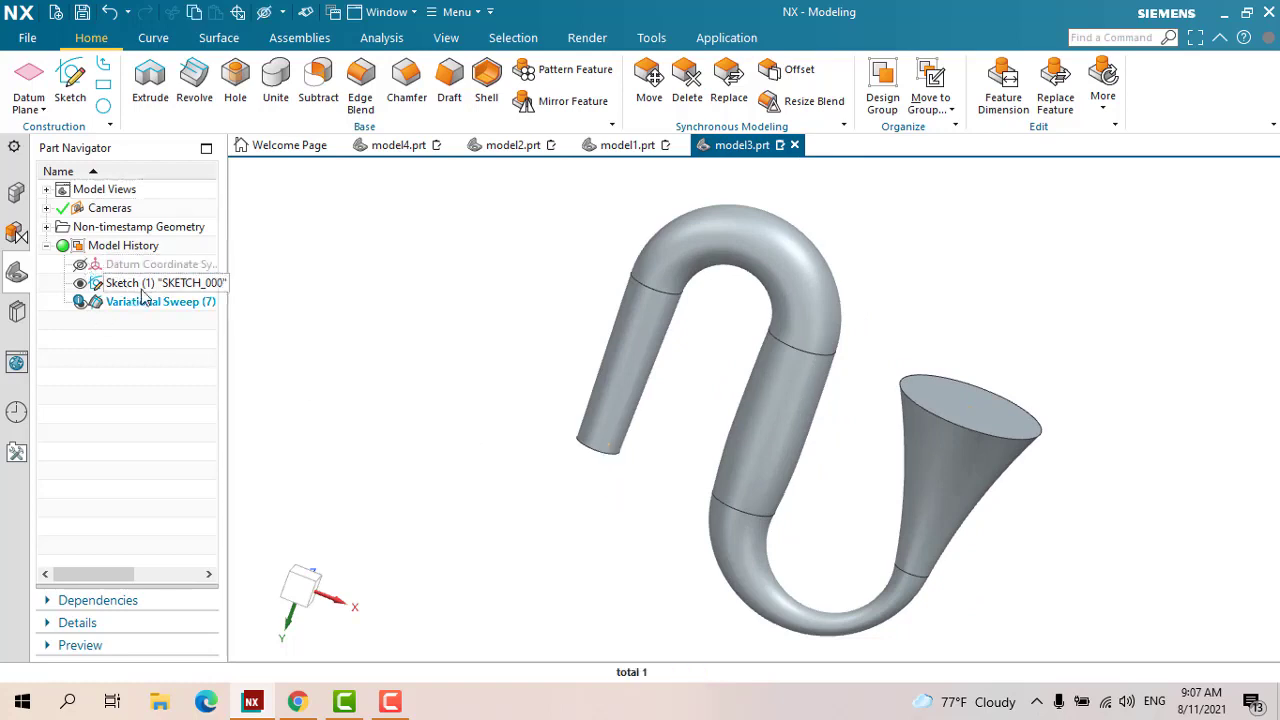
pyautogui.hotkey('ctrl', 'b')
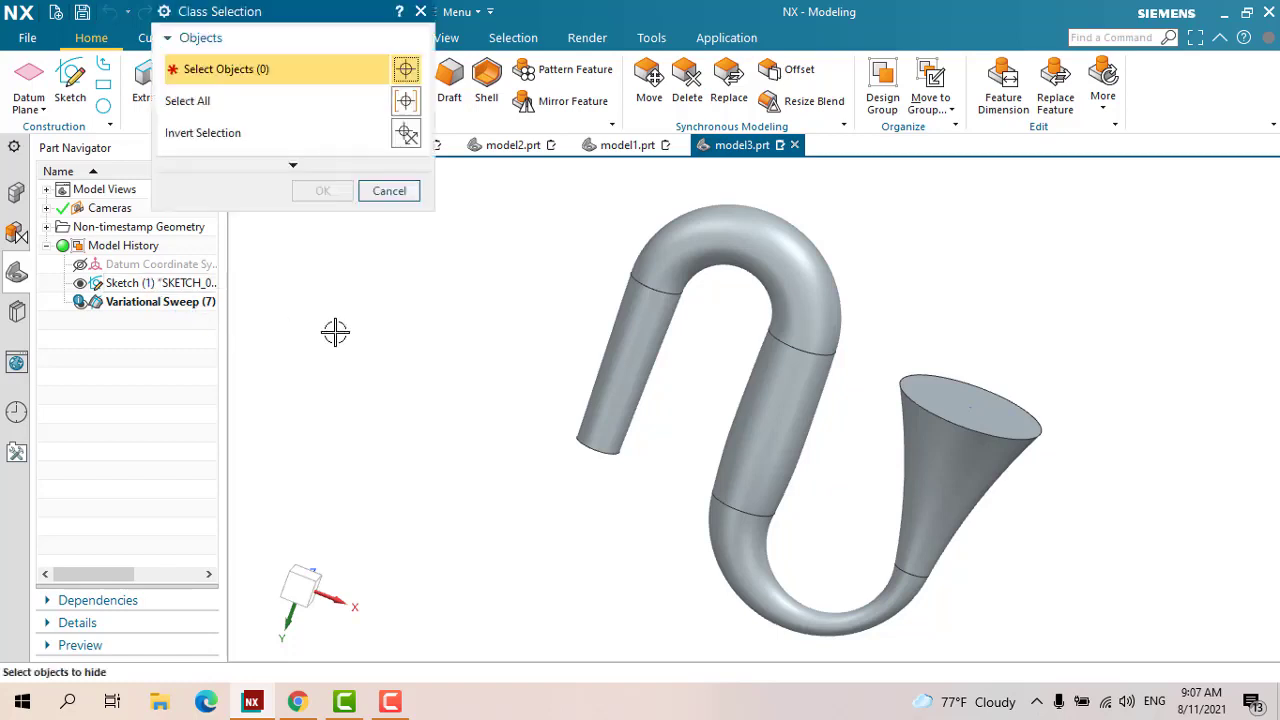
pyautogui.click(420, 12)
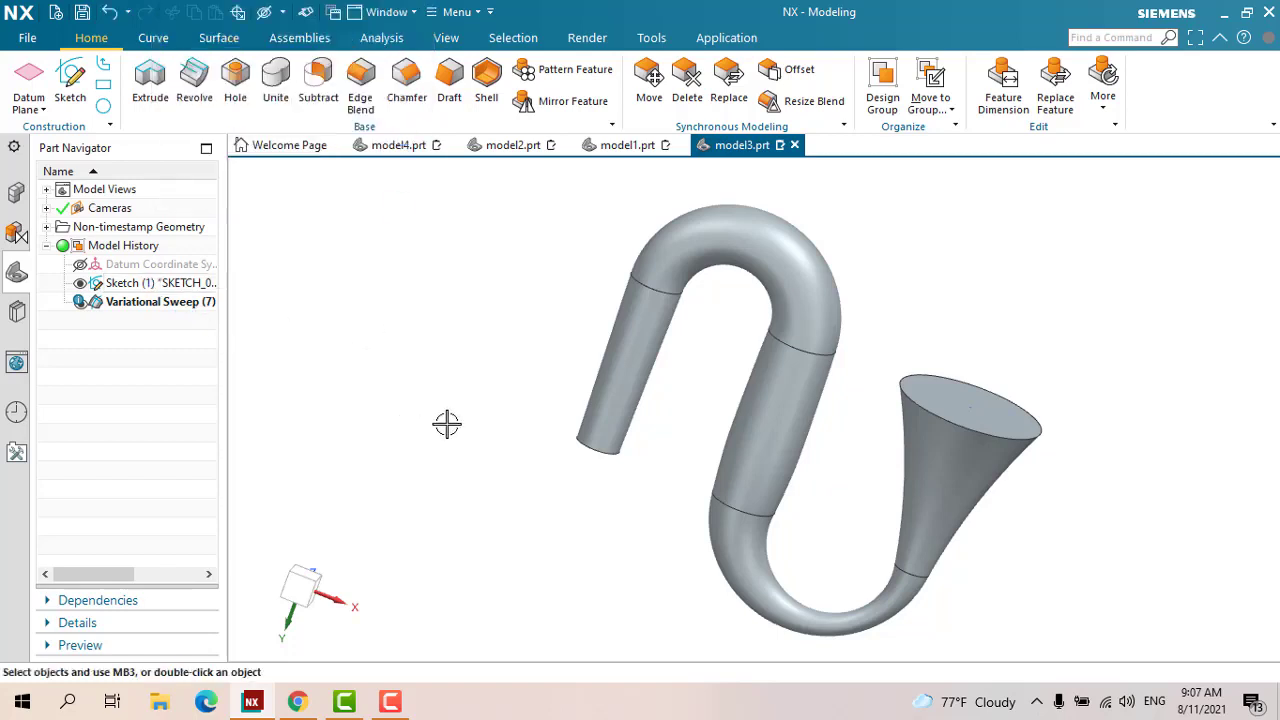
pyautogui.moveTo(446, 423)
pyautogui.mouseDown(button='middle')
pyautogui.moveTo(474, 314)
pyautogui.moveTo(446, 423)
pyautogui.mouseUp(button='middle')
# Look at model1.prt and model2.prt, then return to model3.prt and face the pipe toward X-Y
pyautogui.click(615, 152)
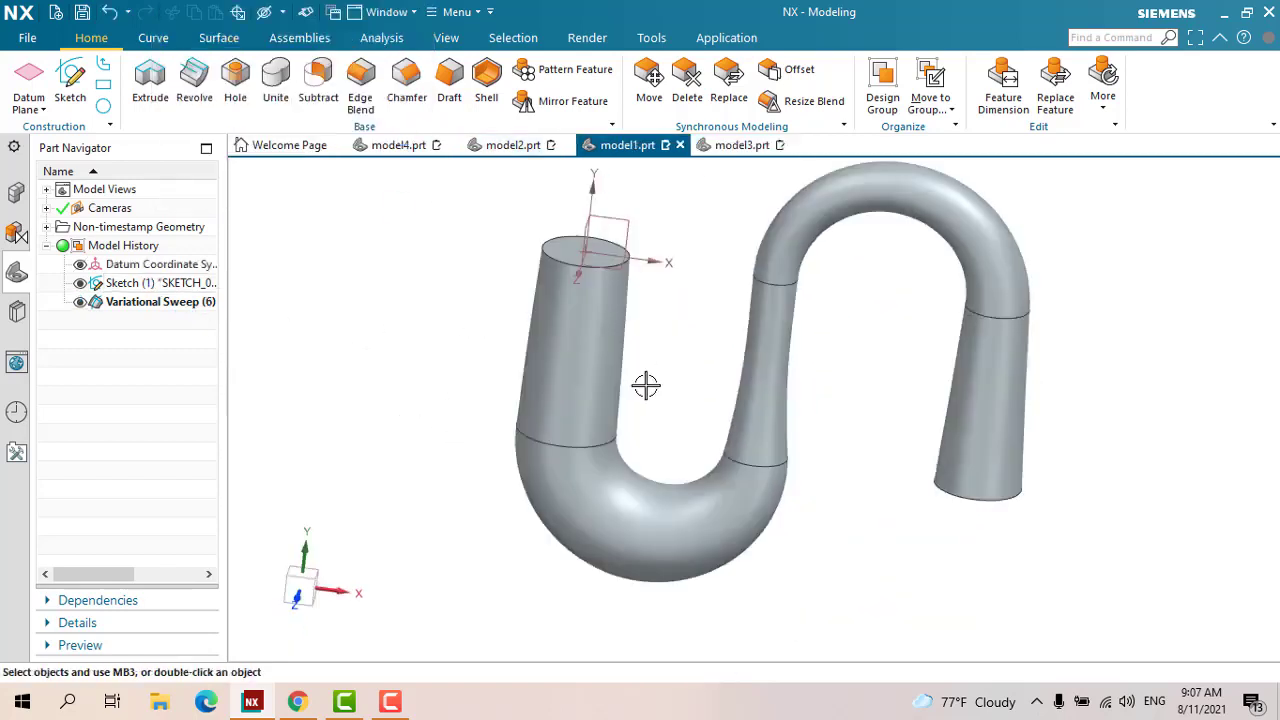
pyautogui.click(510, 150)
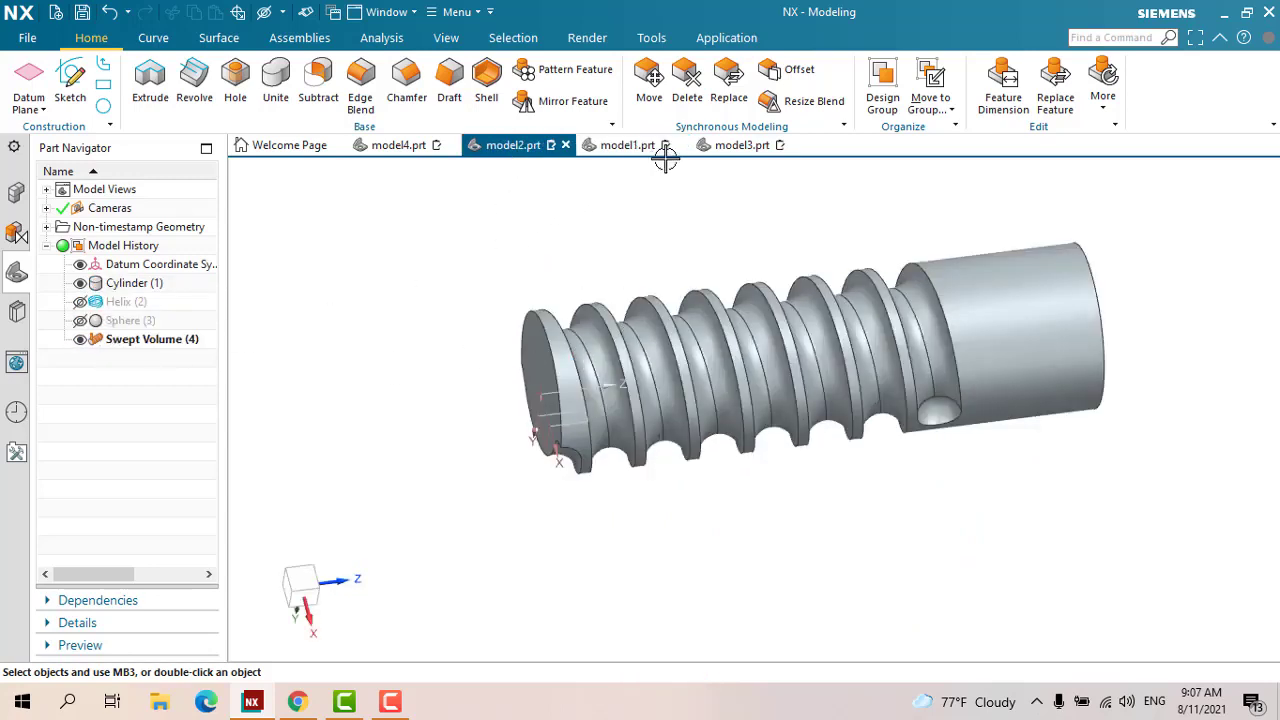
pyautogui.click(735, 146)
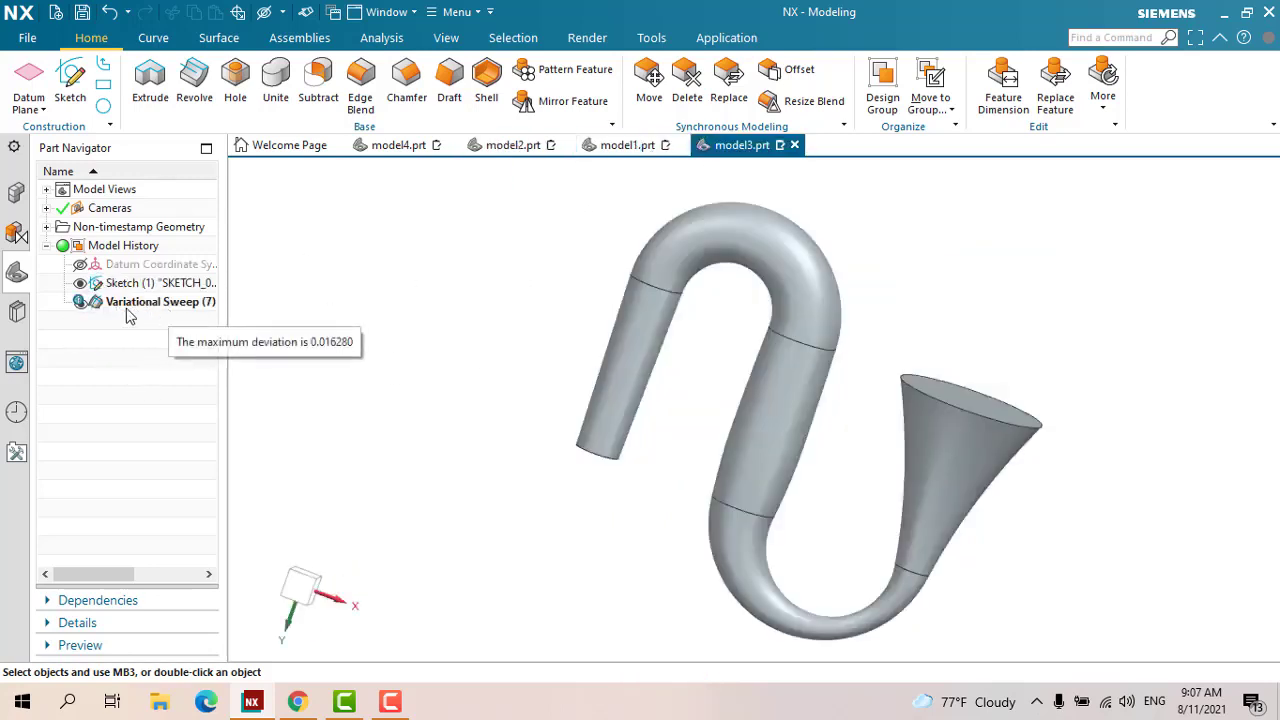
pyautogui.moveTo(451, 369)
pyautogui.mouseDown(button='middle')
pyautogui.moveTo(434, 360)
pyautogui.moveTo(468, 377)
pyautogui.moveTo(531, 360)
pyautogui.mouseUp(button='middle')
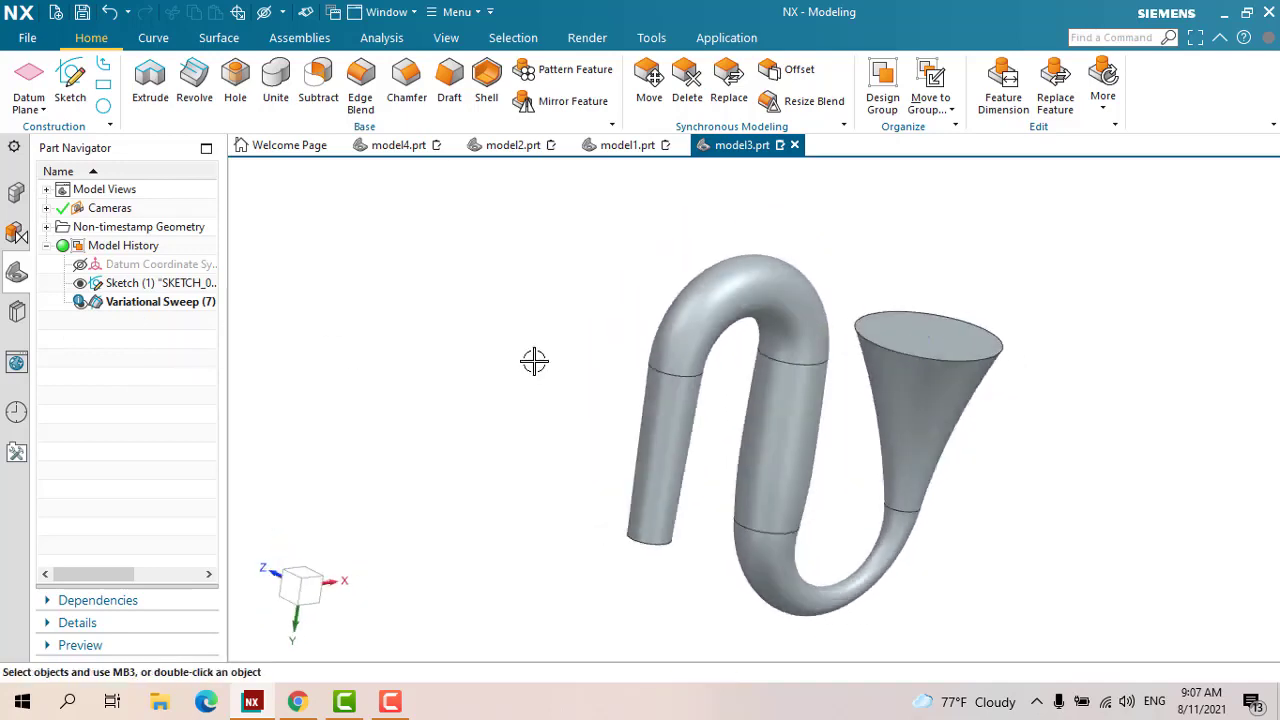